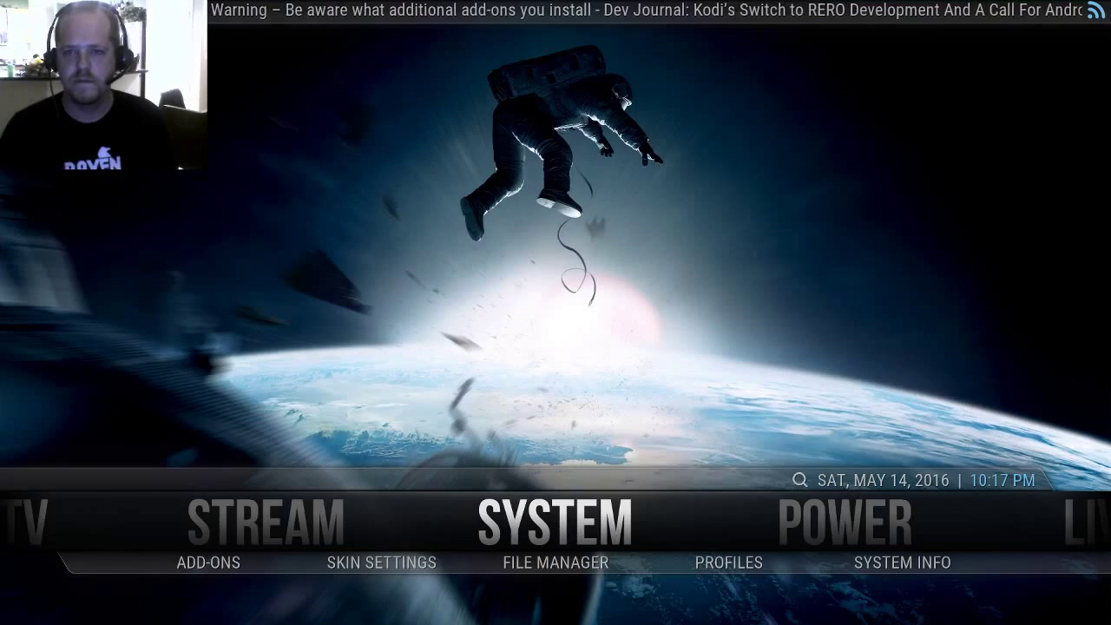
- Exit Kodi from its power options and switch to the web browser showing the Kodi website
key(Right)
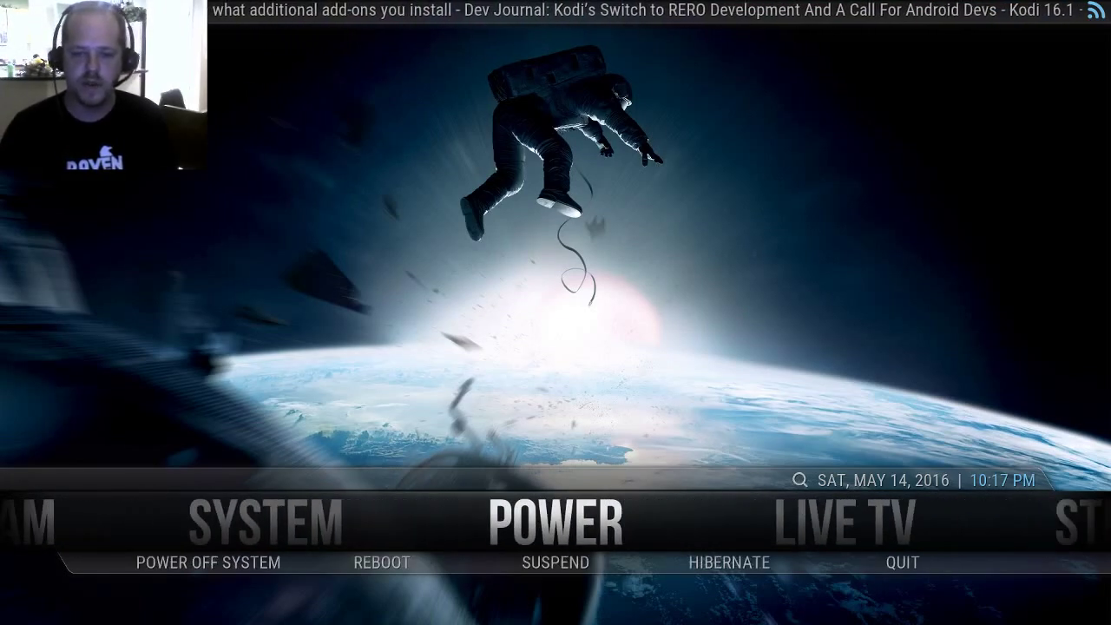
key(Return)
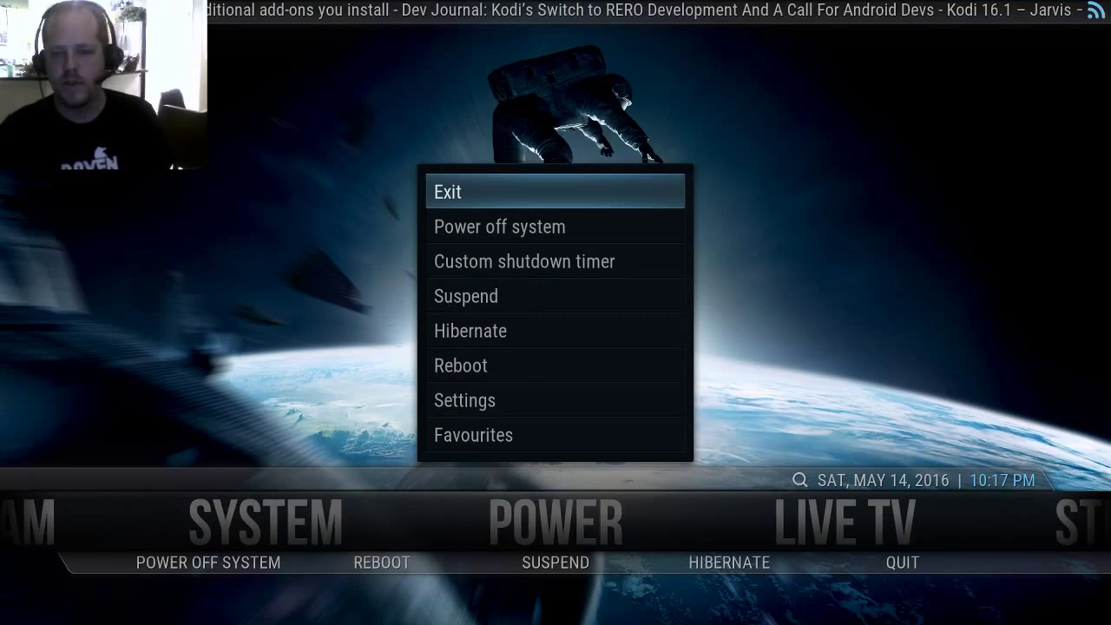
key(alt+Tab)
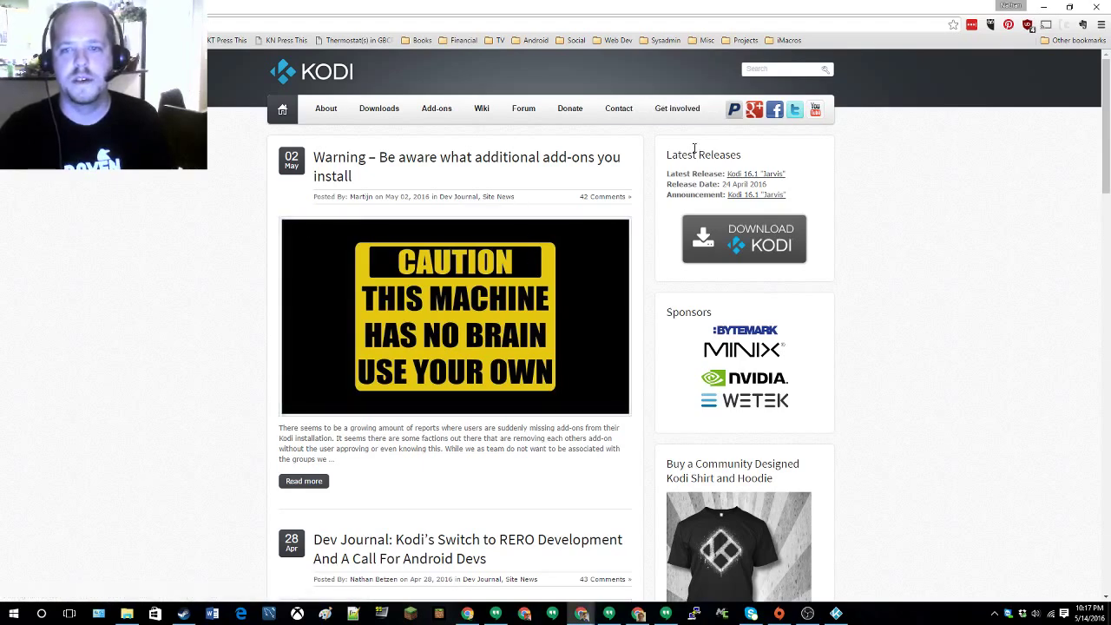
- From the Kodi downloads page, open the list of Windows nightly installers for Kodi v17.0 "Krypton"
scroll(701, 146, down, 1)
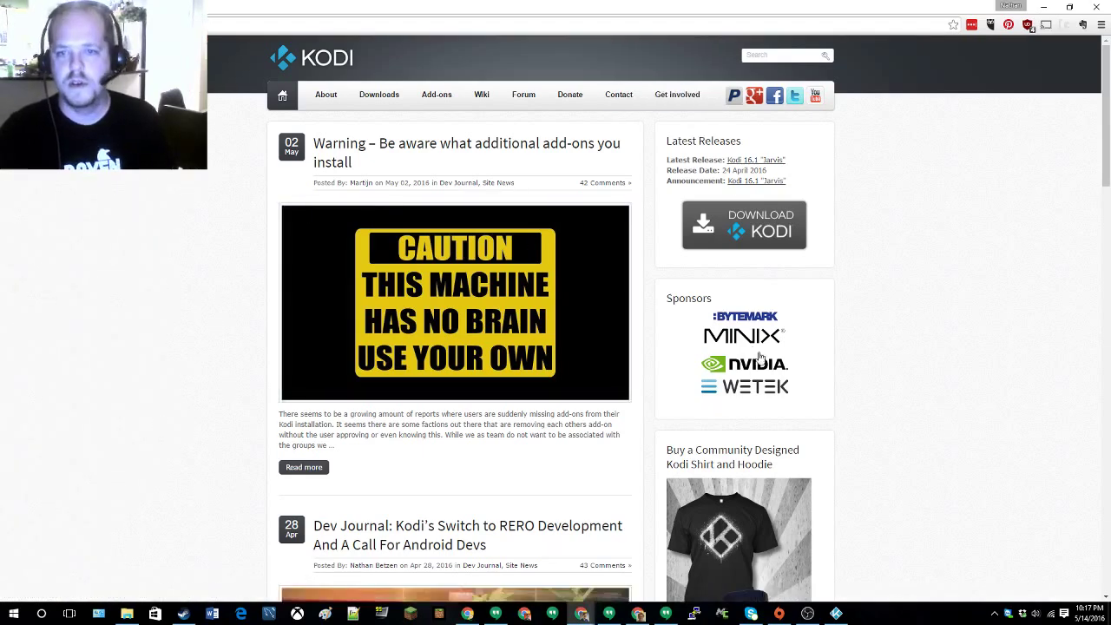
click(757, 238)
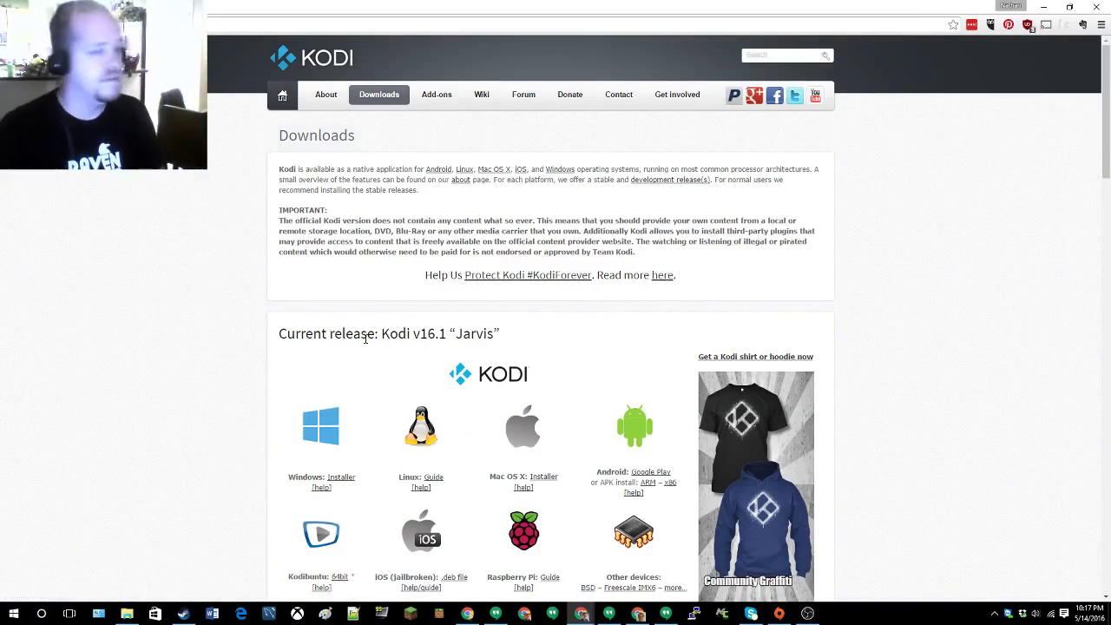
scroll(455, 335, down, 5)
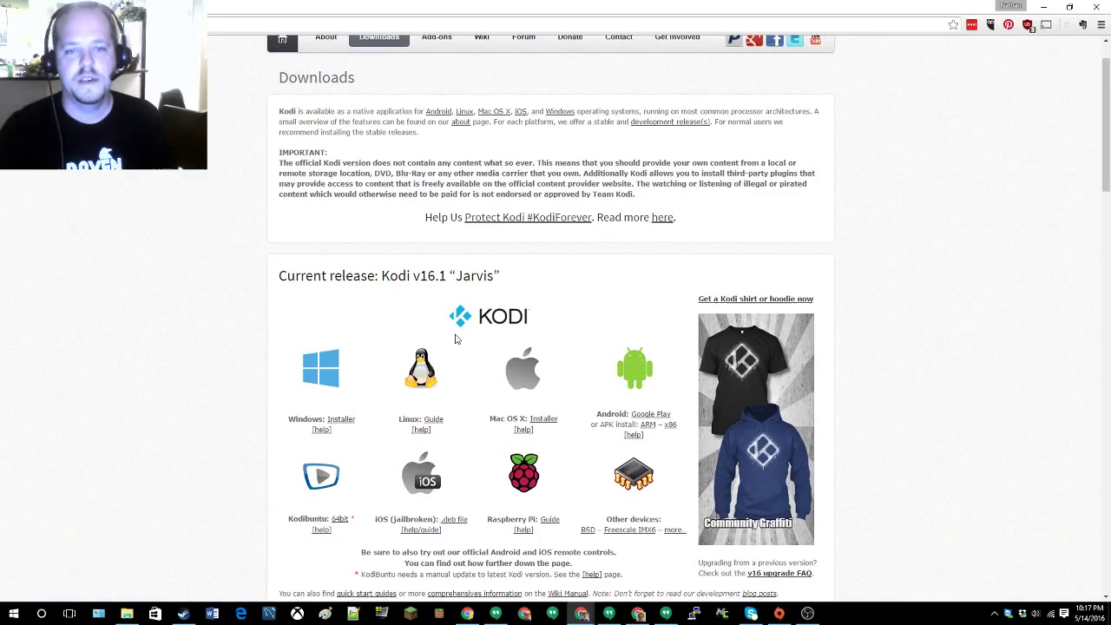
scroll(456, 339, down, 5)
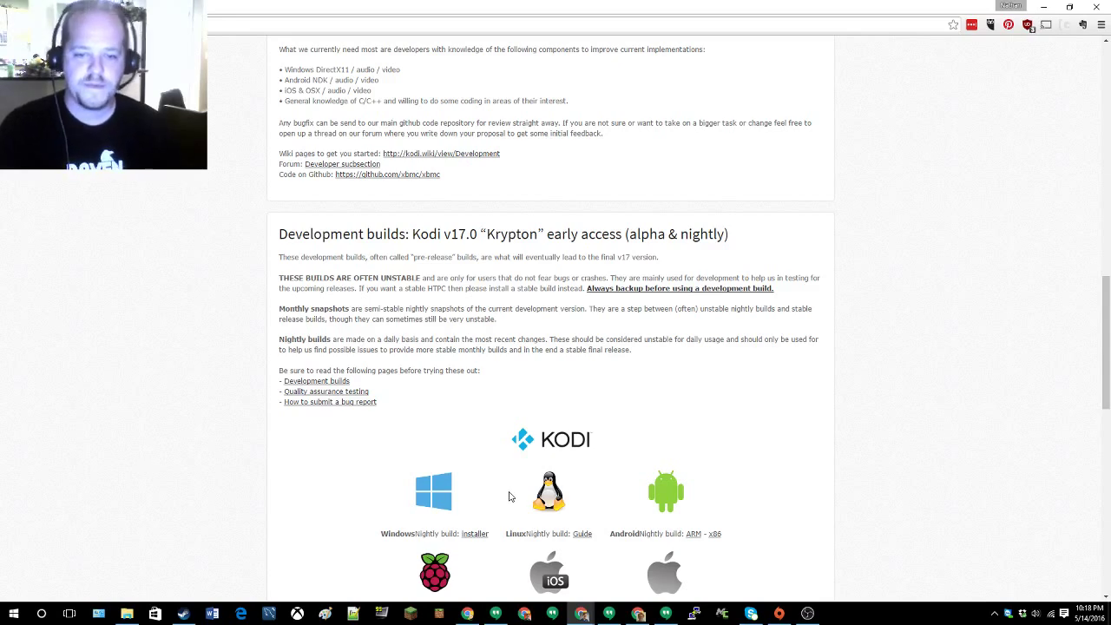
scroll(509, 519, down, 1)
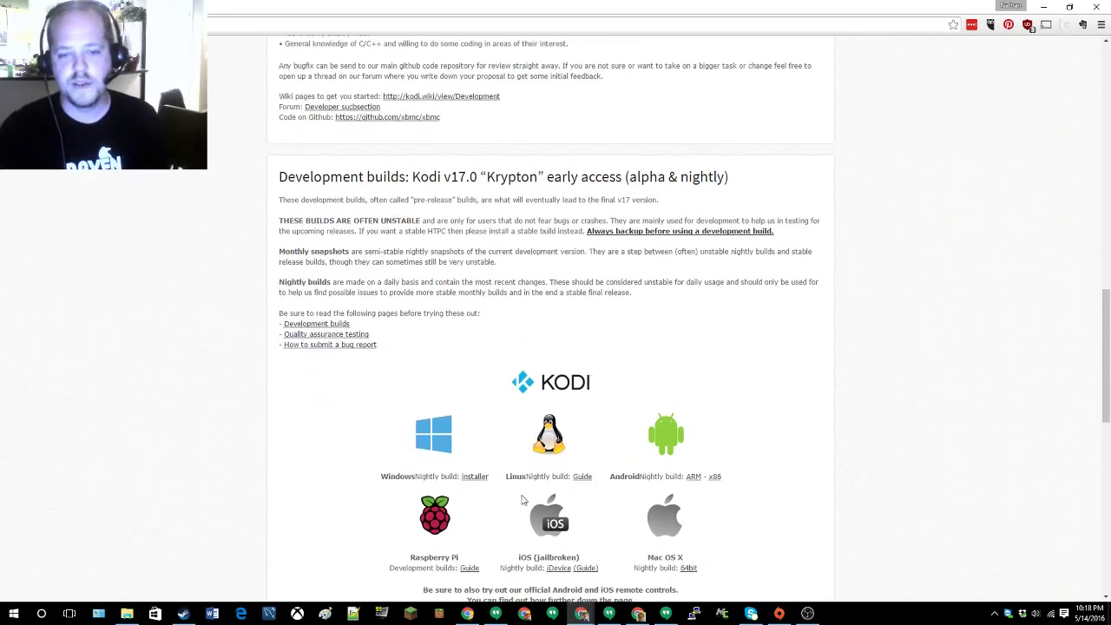
click(479, 484)
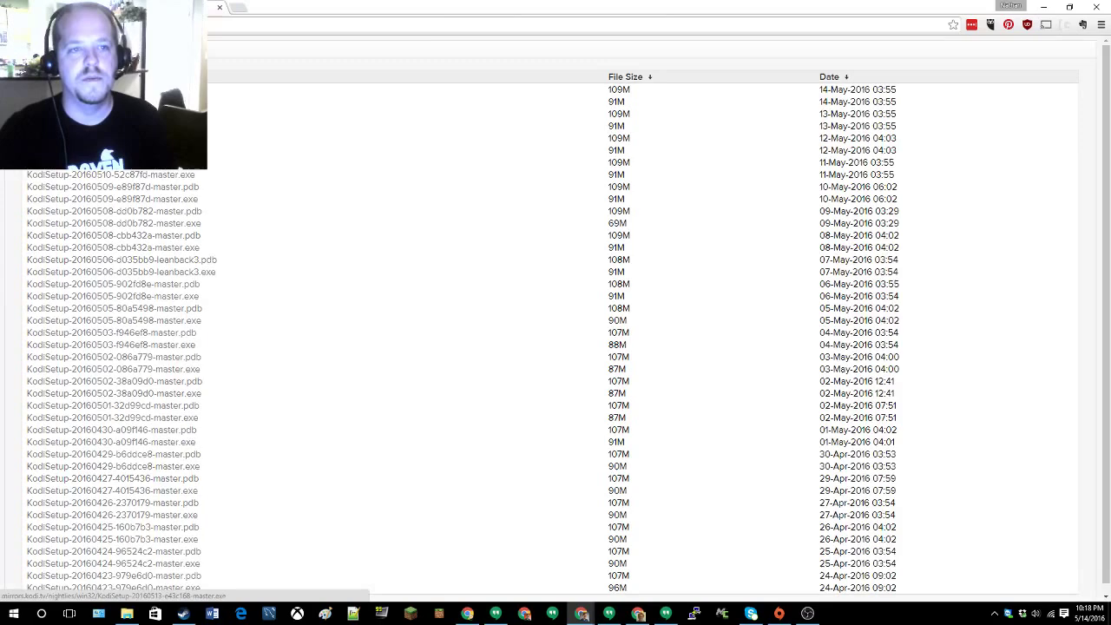
- Download the KodiSetup-20160513-e43c168-master.exe nightly build and launch the installer
click(113, 126)
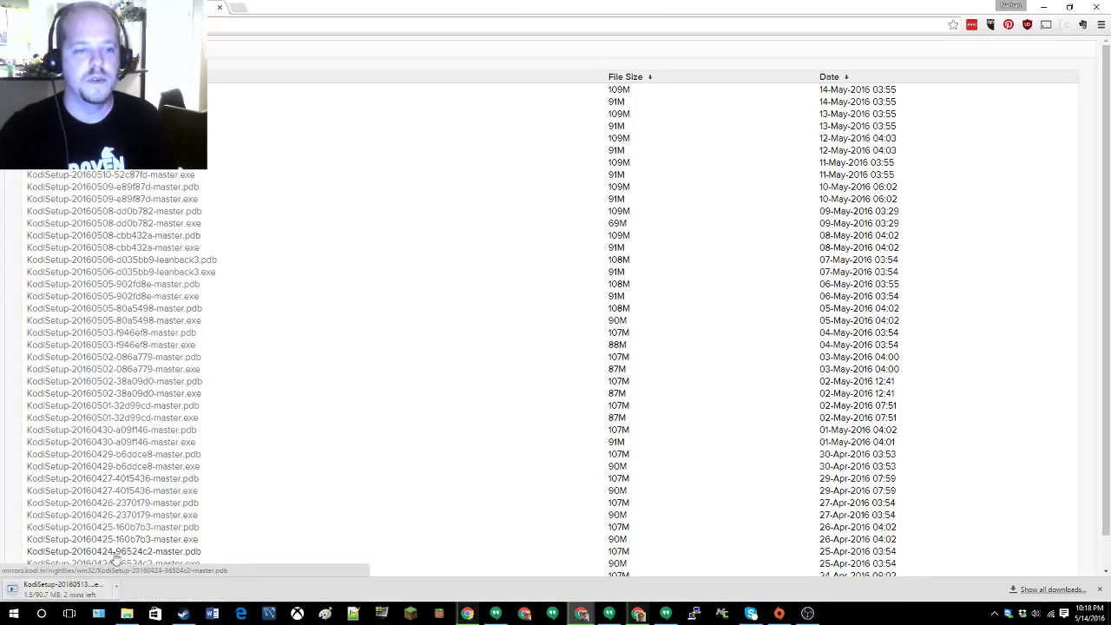
click(53, 588)
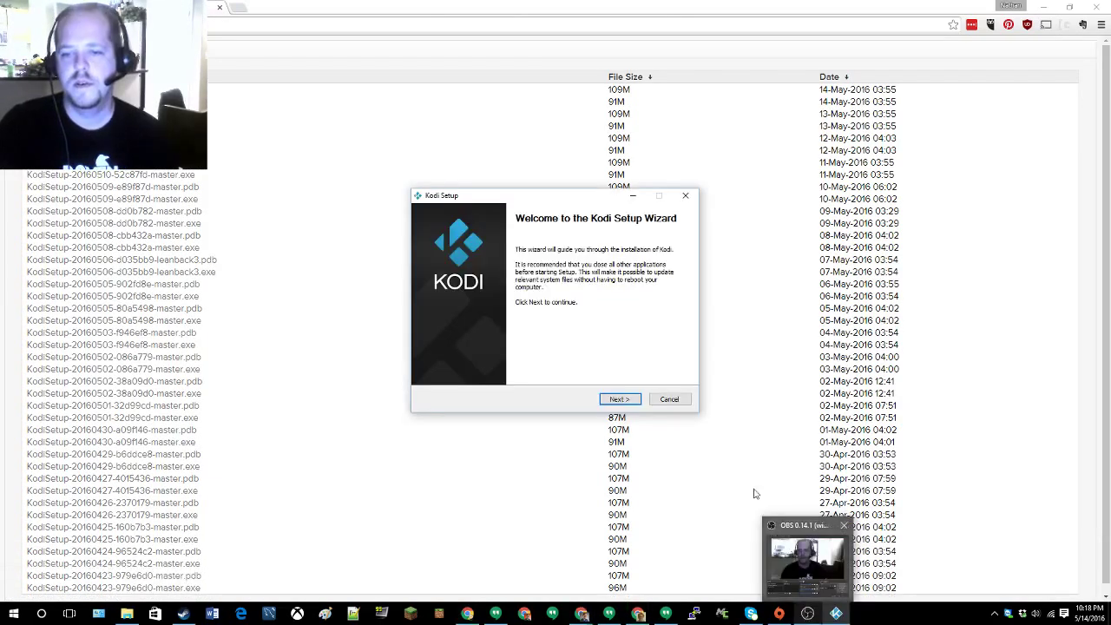
- Install Kodi in the default Program Files (x86) folder, overwriting the previous installation, with the Start Menu folder Kodi, and finish the setup
click(627, 401)
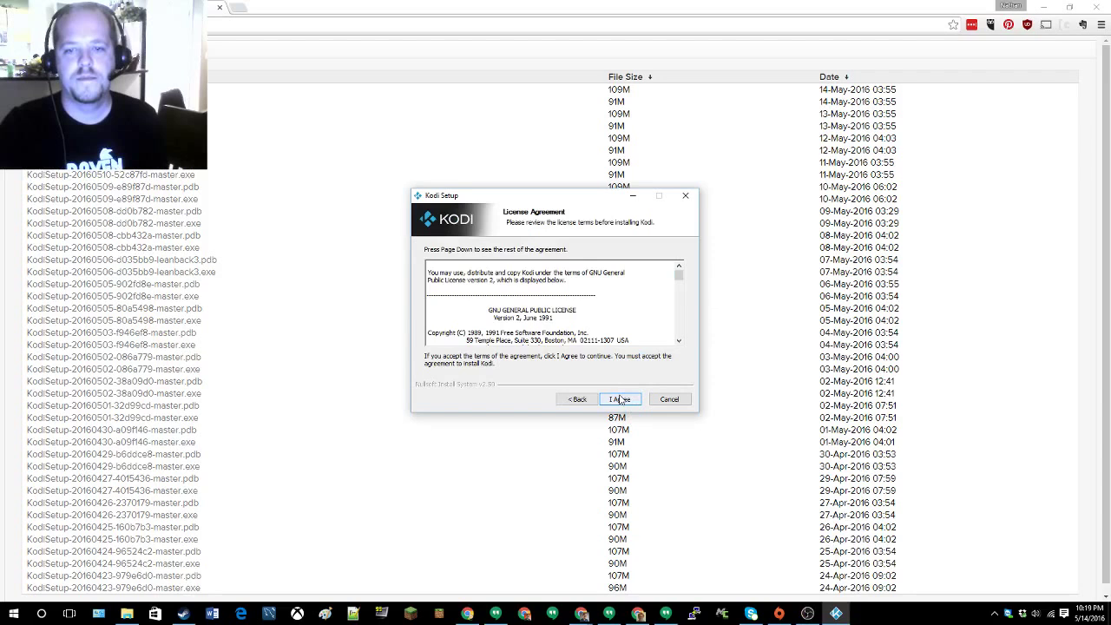
click(619, 401)
click(620, 400)
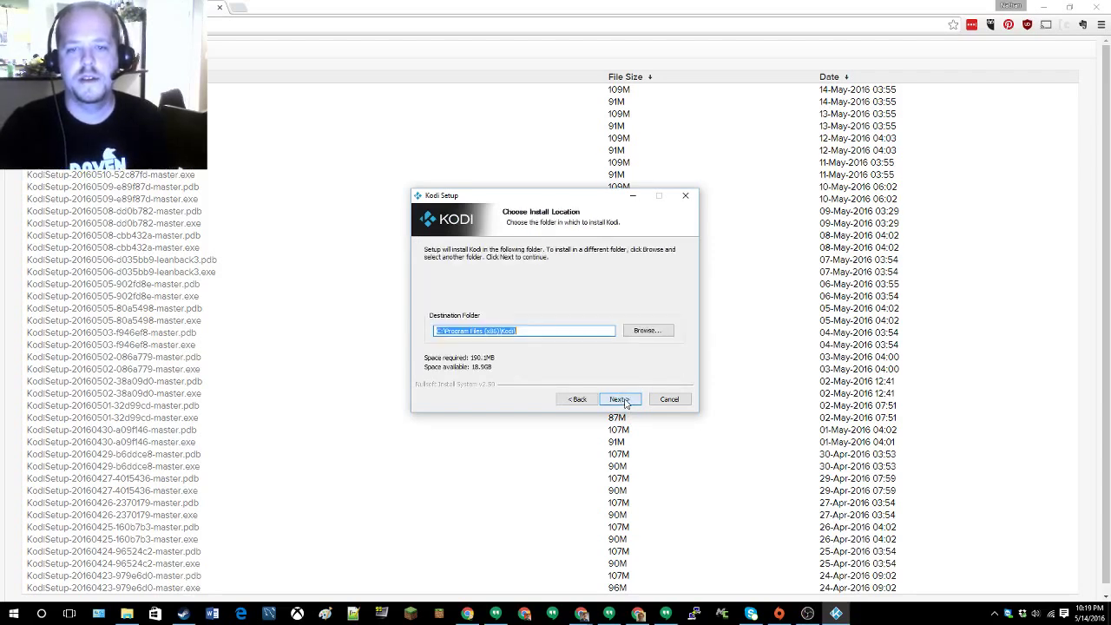
click(620, 399)
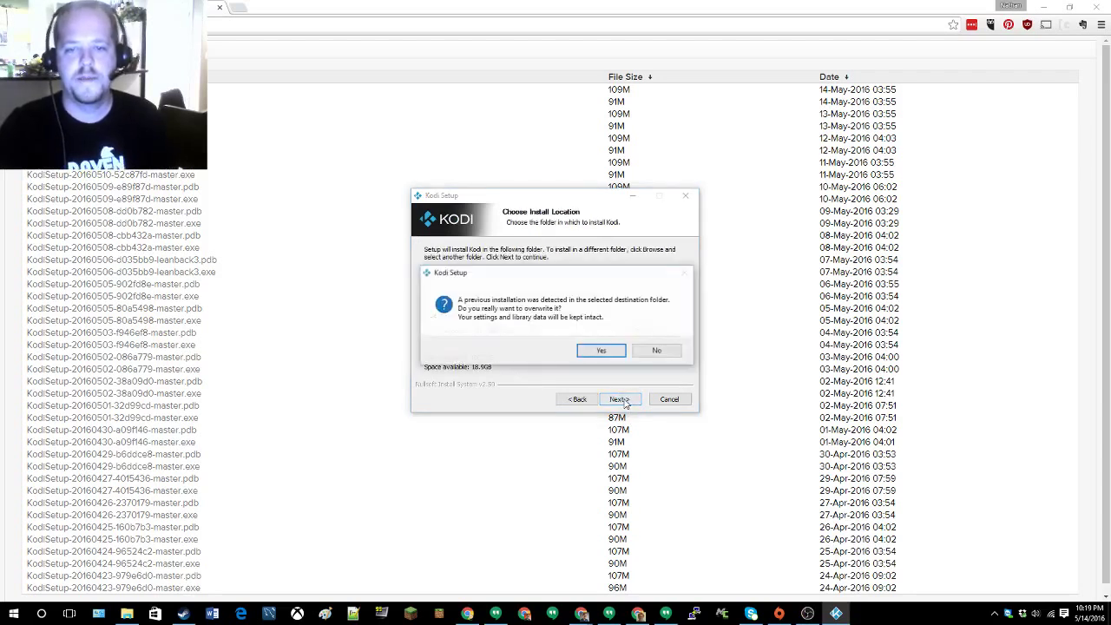
click(601, 350)
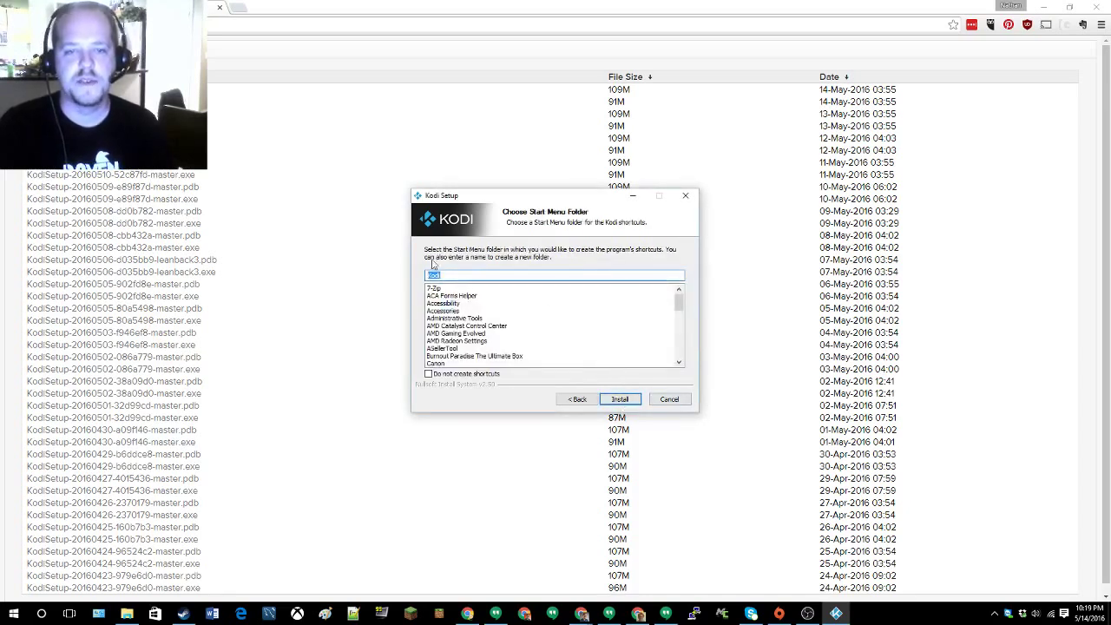
click(620, 399)
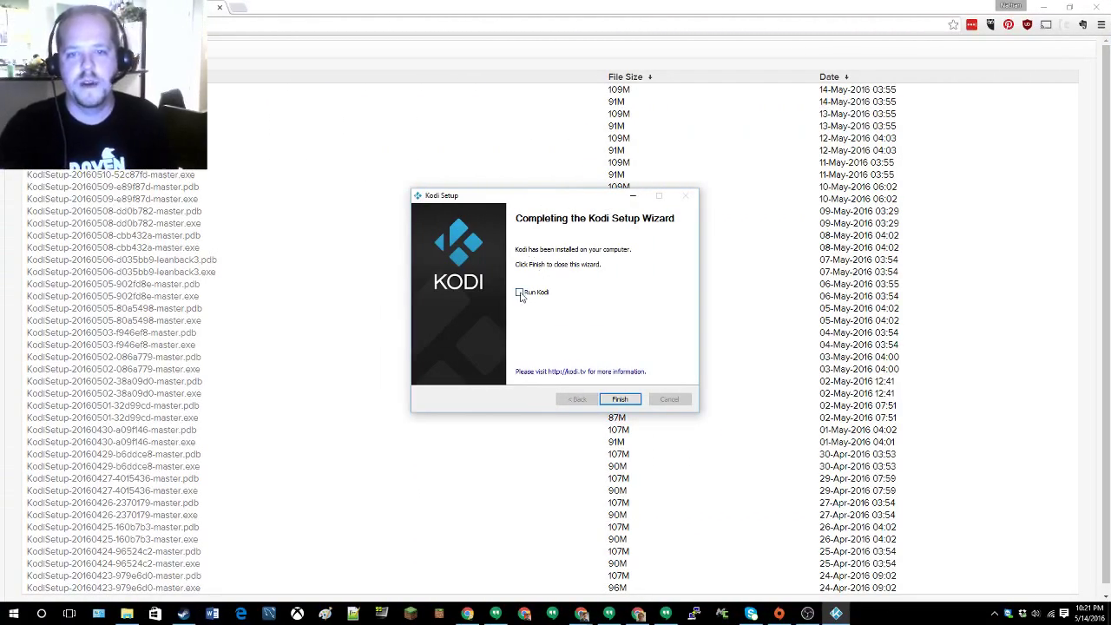
click(623, 400)
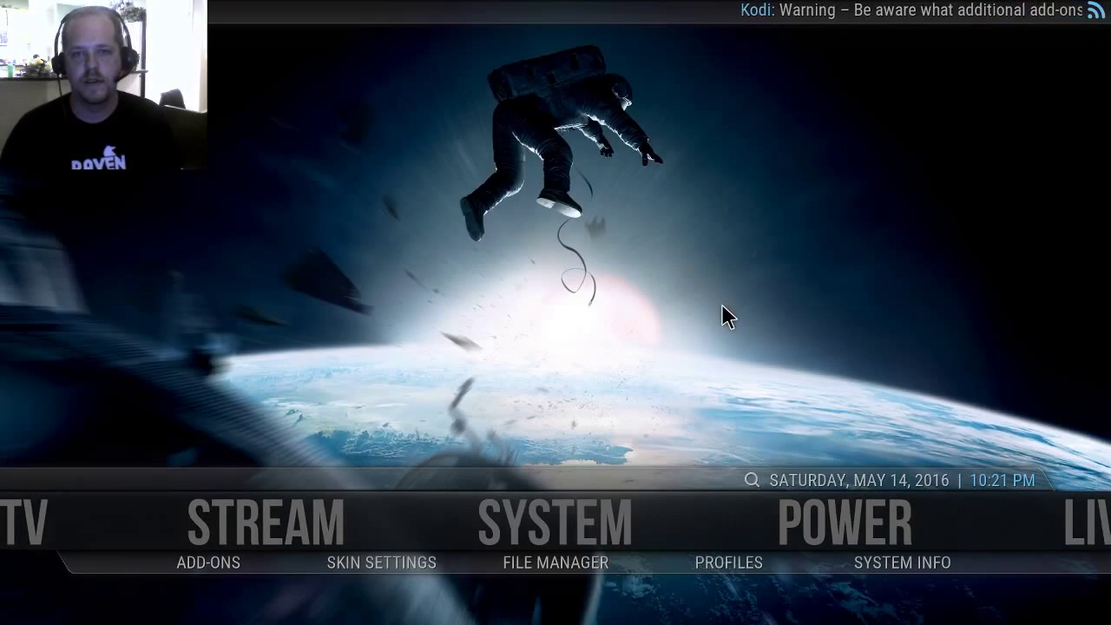
- Switch Kodi to windowed mode and back to full screen
key(backslash)
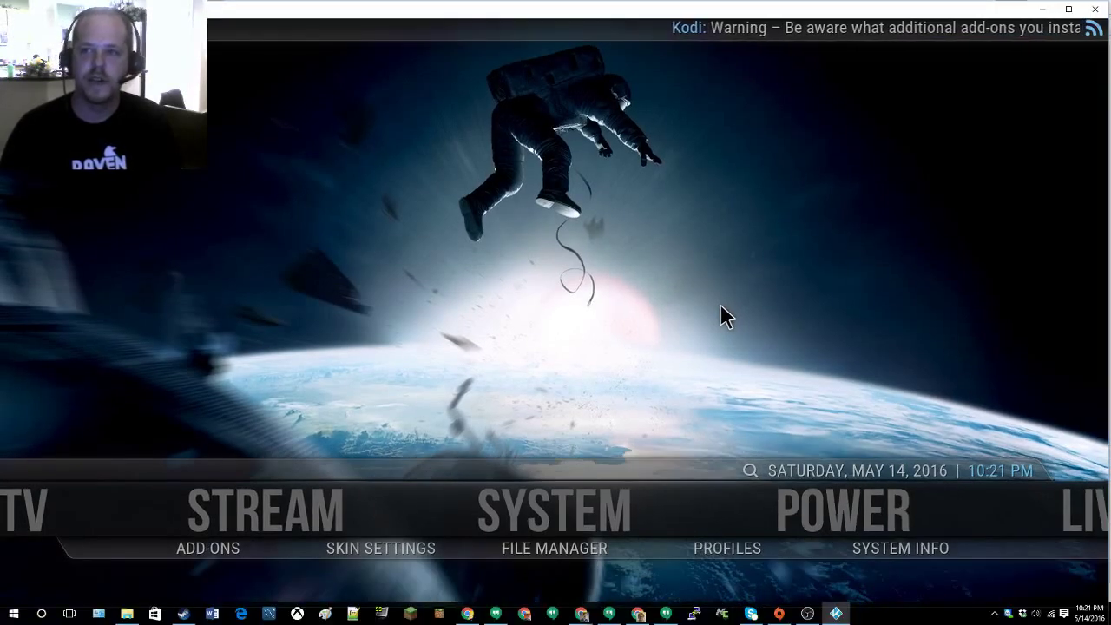
key(backslash)
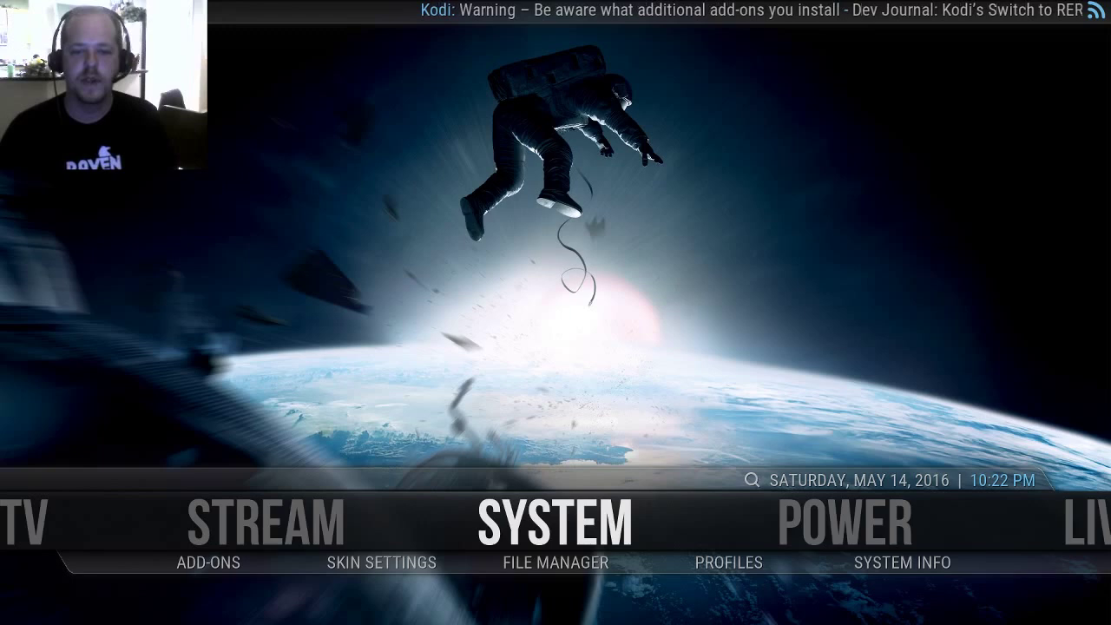
- Look through the System submenu on the Kodi home screen and open the system settings
key(Down)
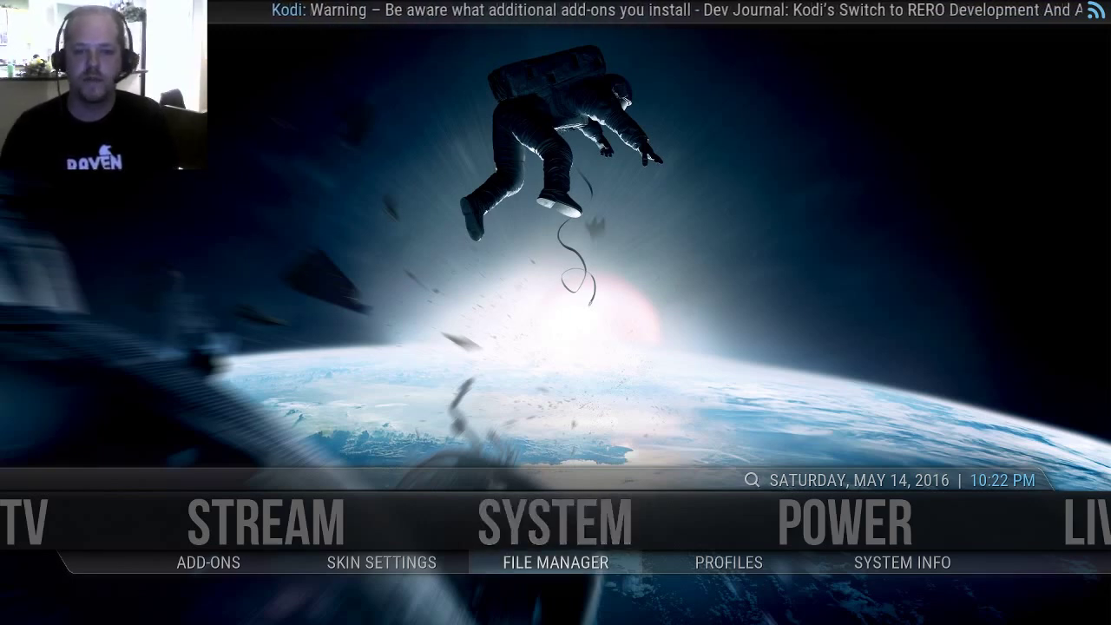
key(Left)
key(Left)
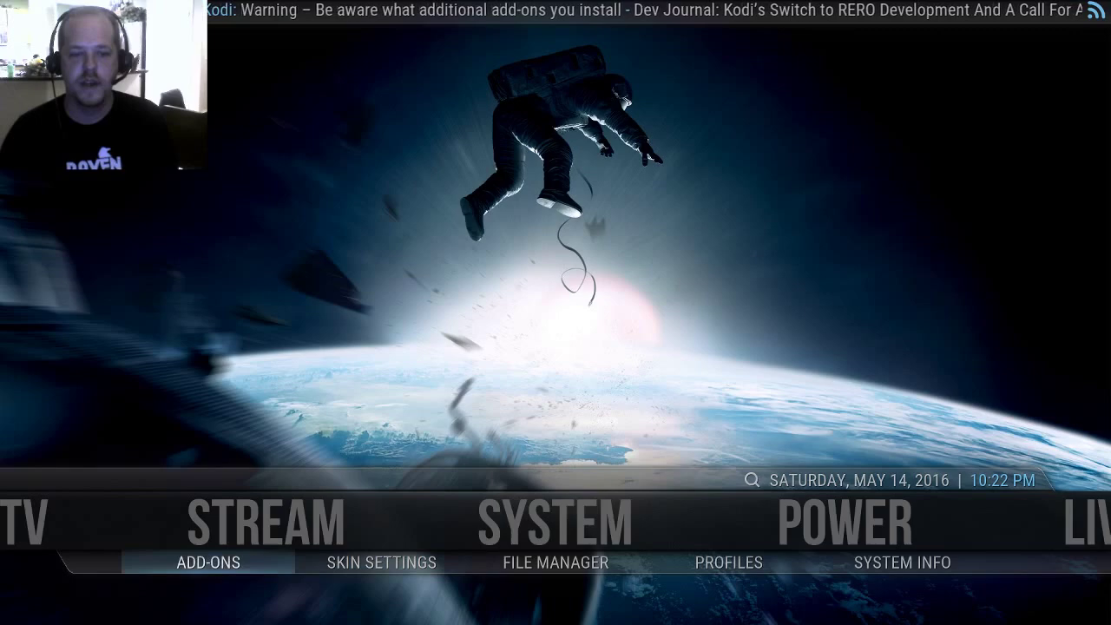
key(Right)
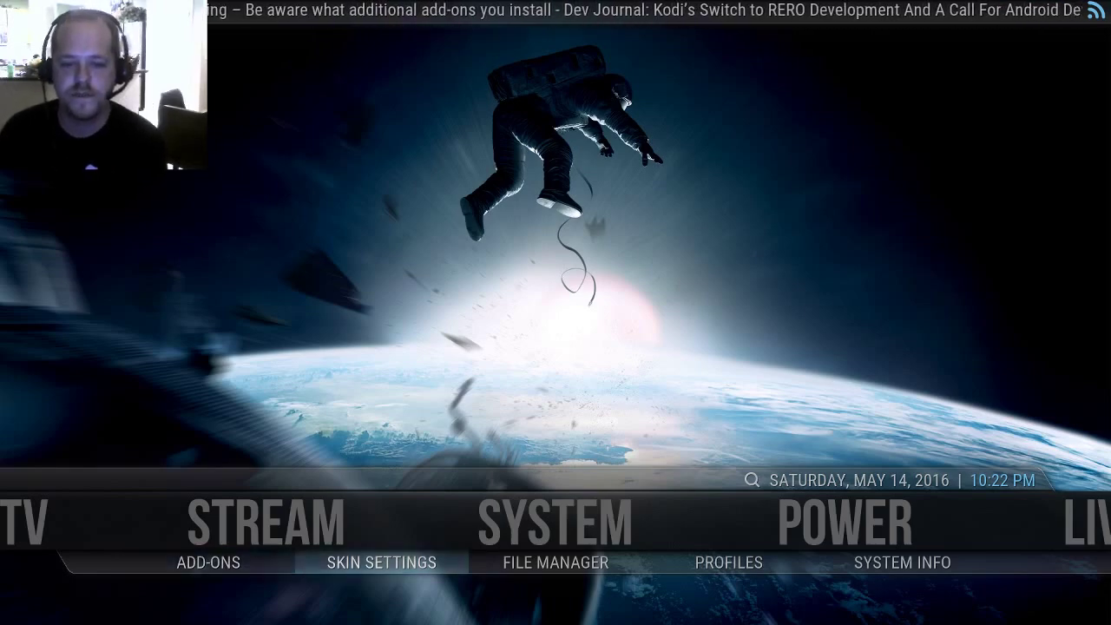
key(Right)
key(Return)
key(Return)
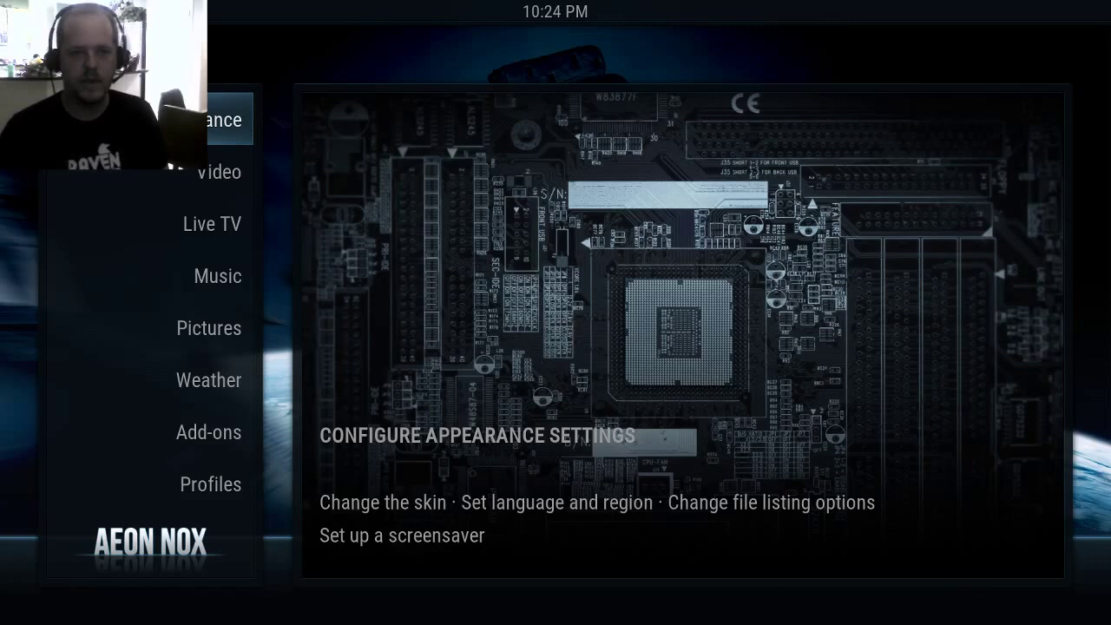
- View the Live TV settings and return to the Appearance entry in the settings categories
key(Down)
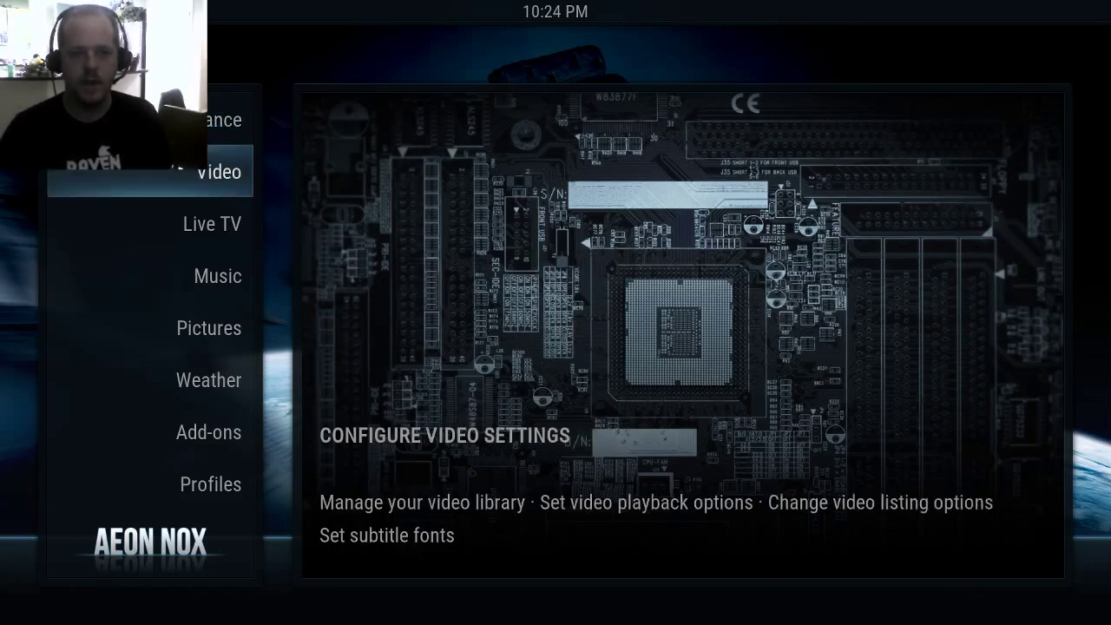
key(Down)
key(Return)
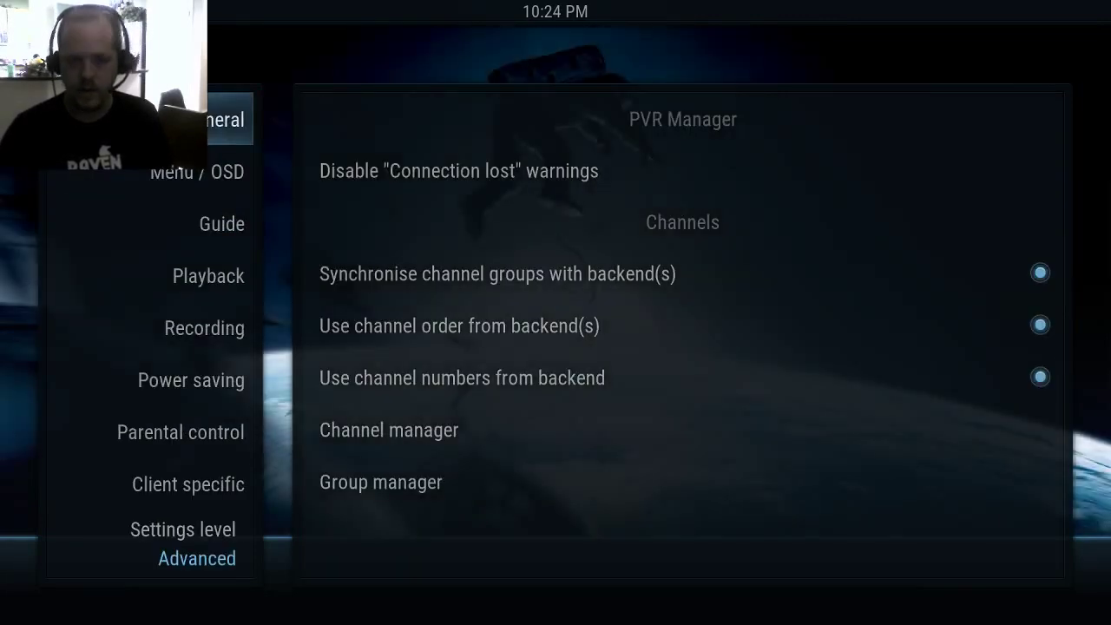
key(Escape)
key(Up)
key(Up)
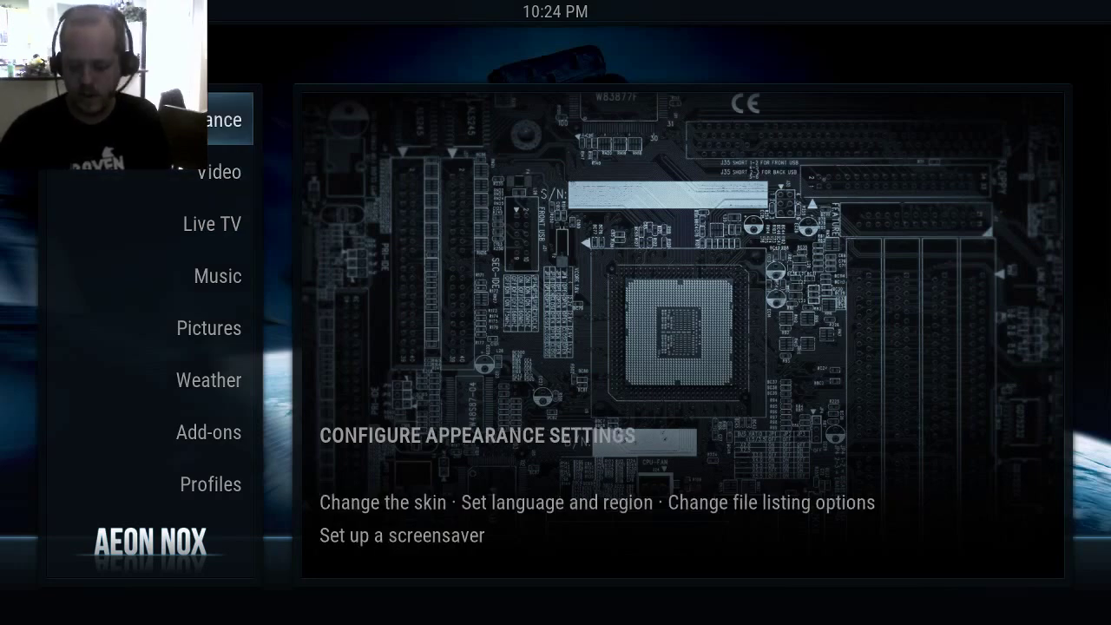
- Switch Kodi to windowed mode, leave the settings and exit Kodi from its power options
key(backslash)
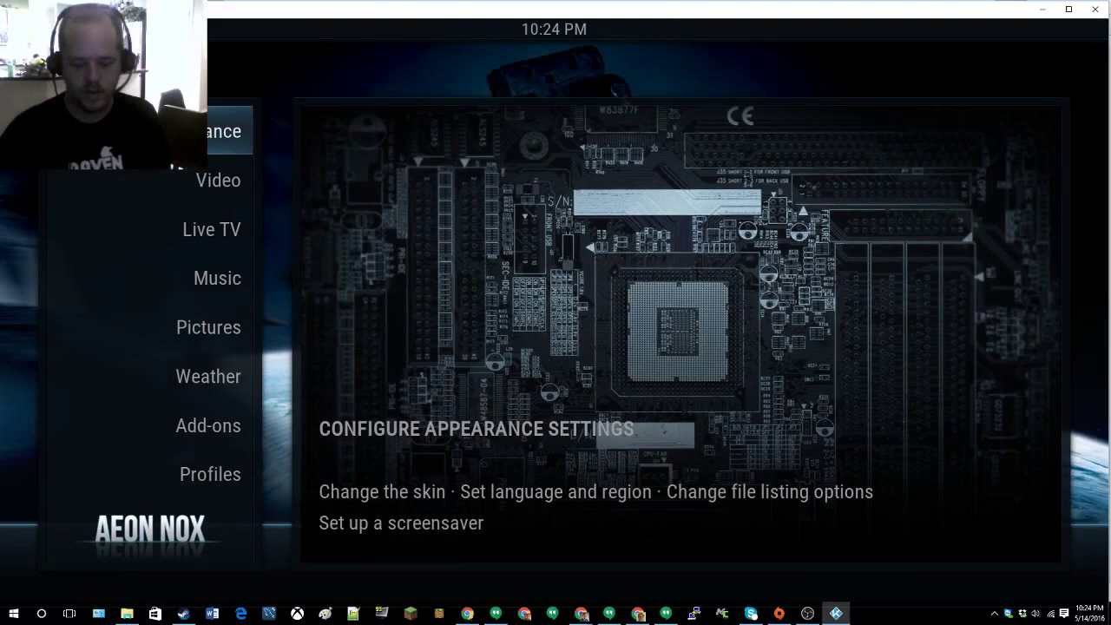
key(Escape)
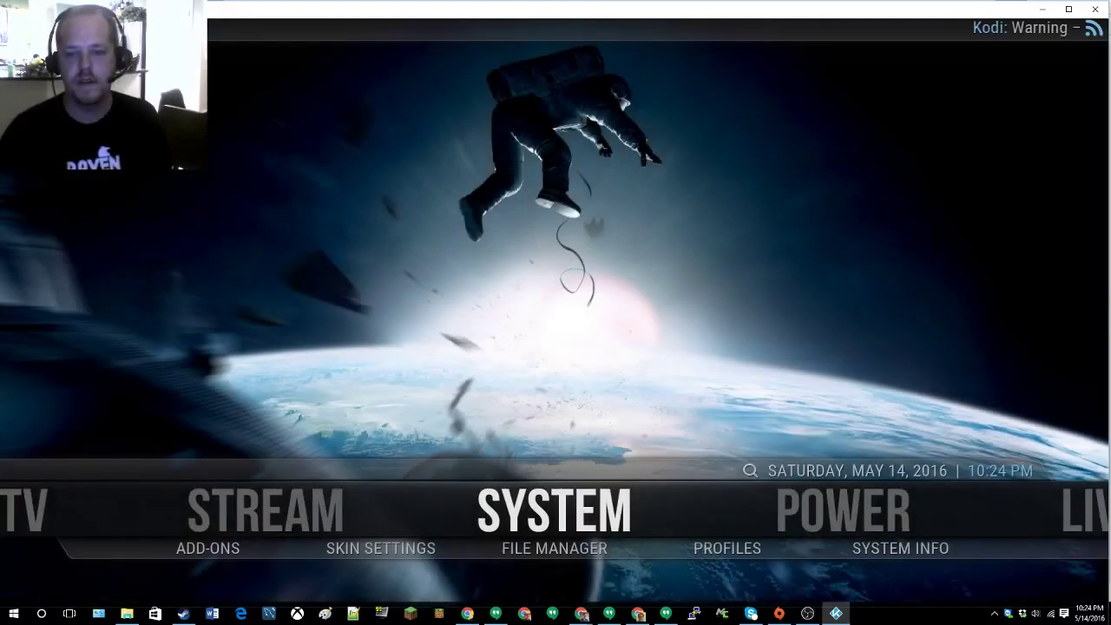
key(Right)
key(Return)
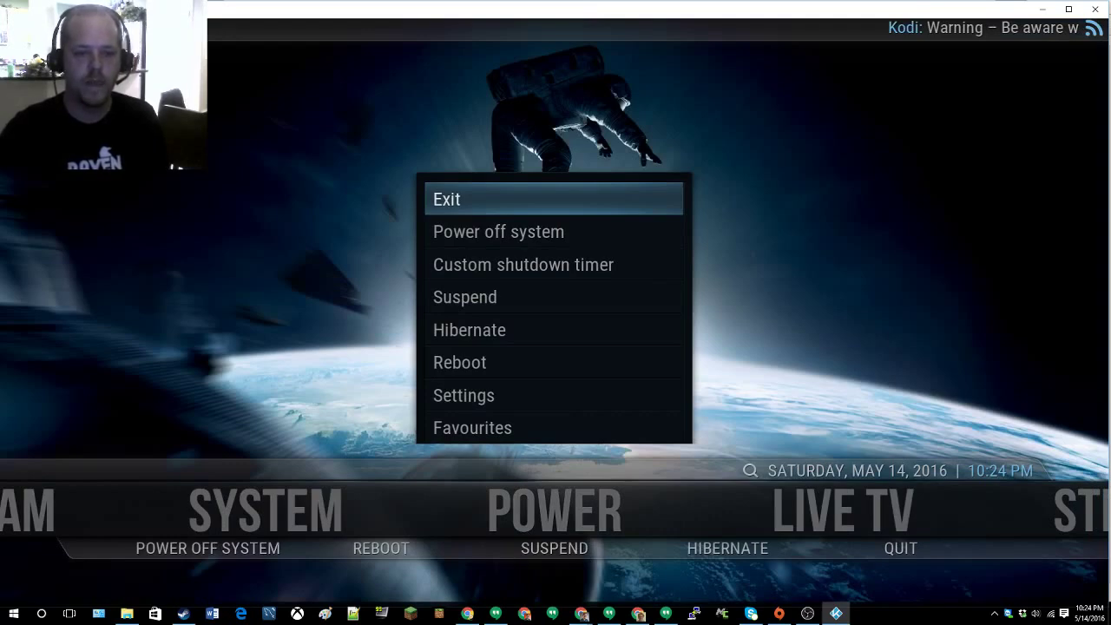
- In a new File Explorer window, open the userdata folder under AppData\Roaming\Kodi in the user's profile folder
right_click(127, 613)
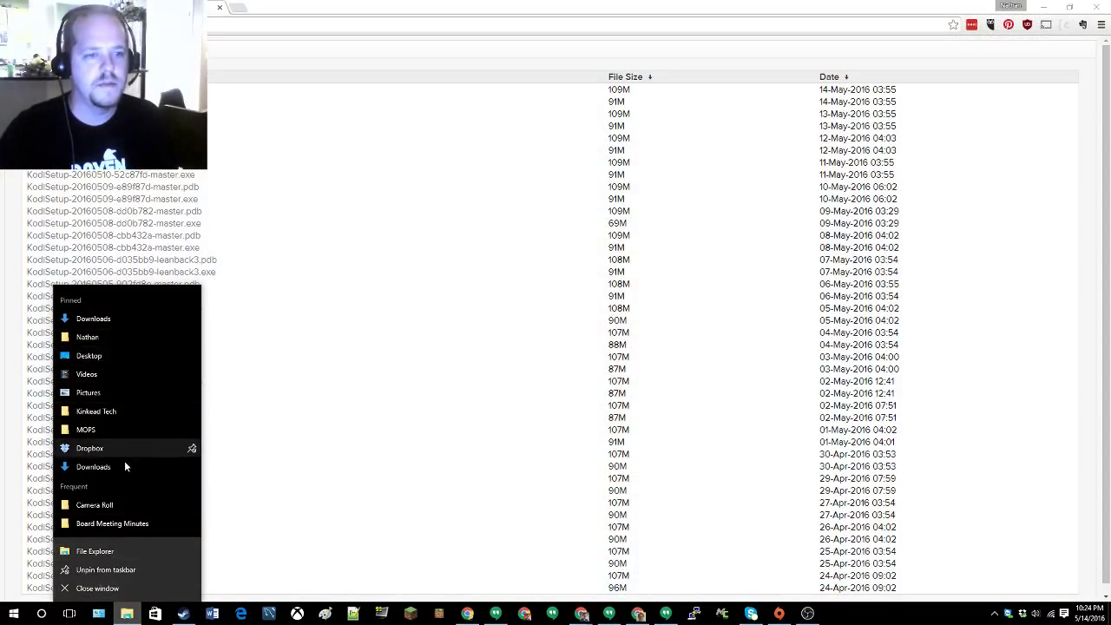
click(121, 548)
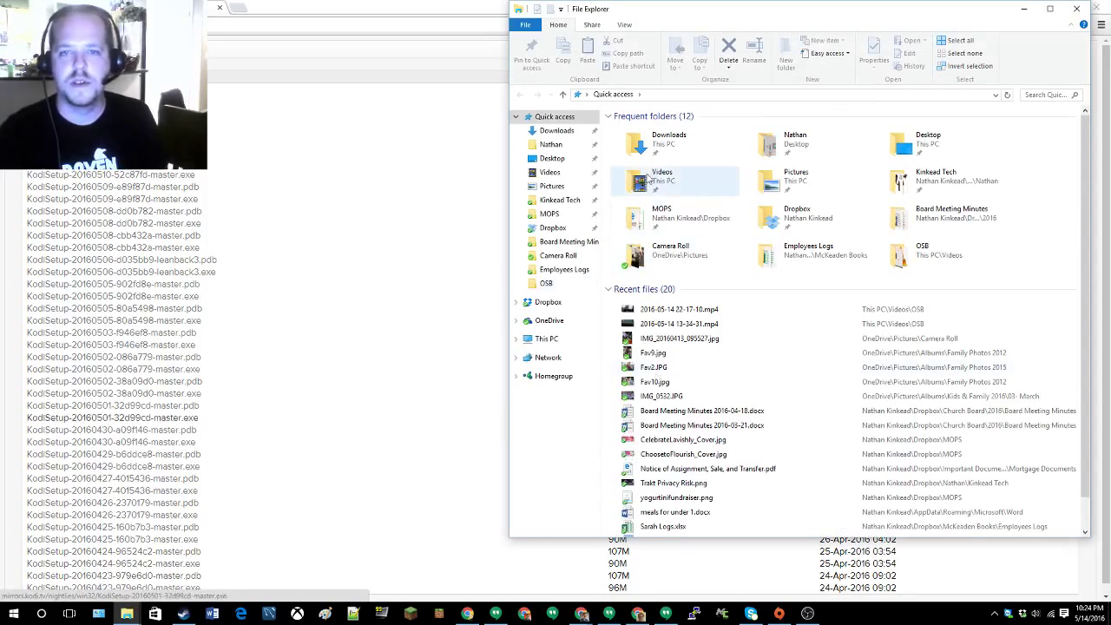
click(548, 144)
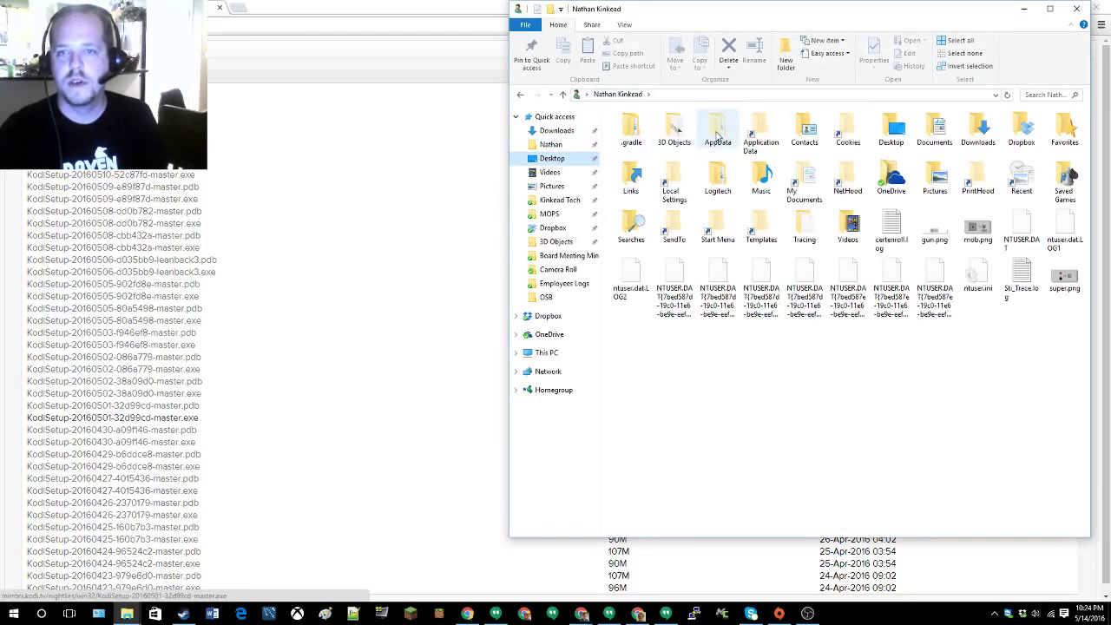
double_click(717, 132)
double_click(644, 156)
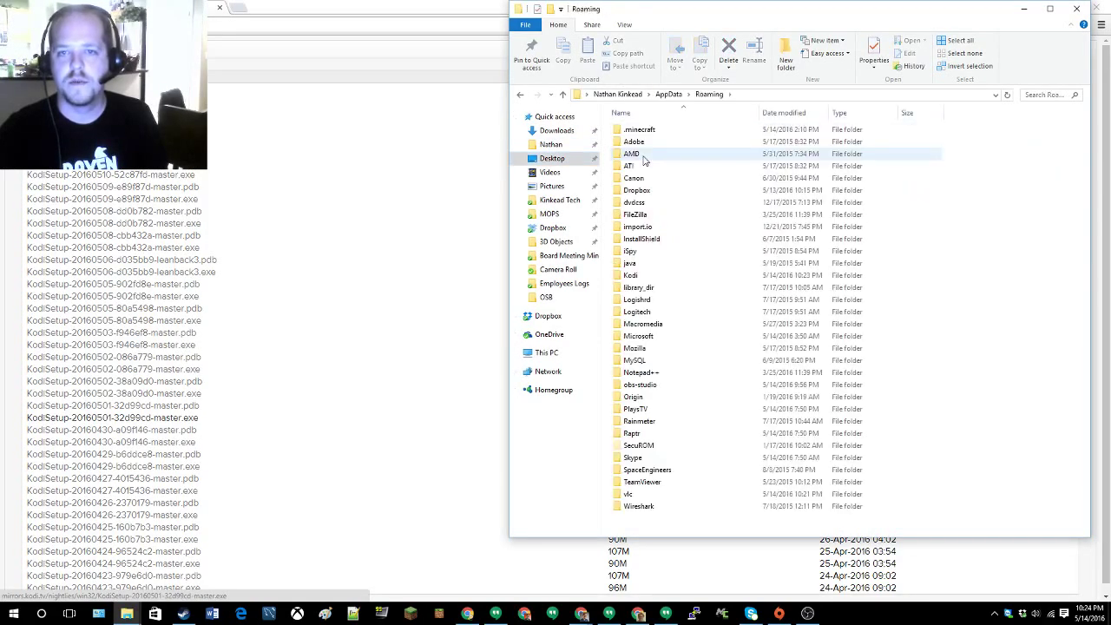
double_click(634, 275)
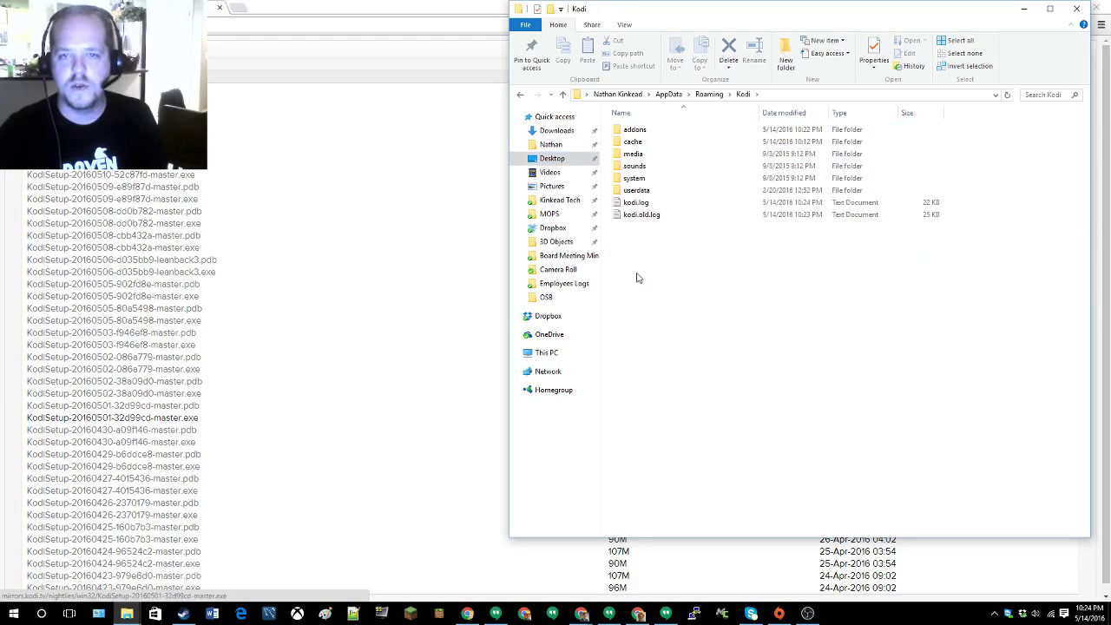
double_click(642, 191)
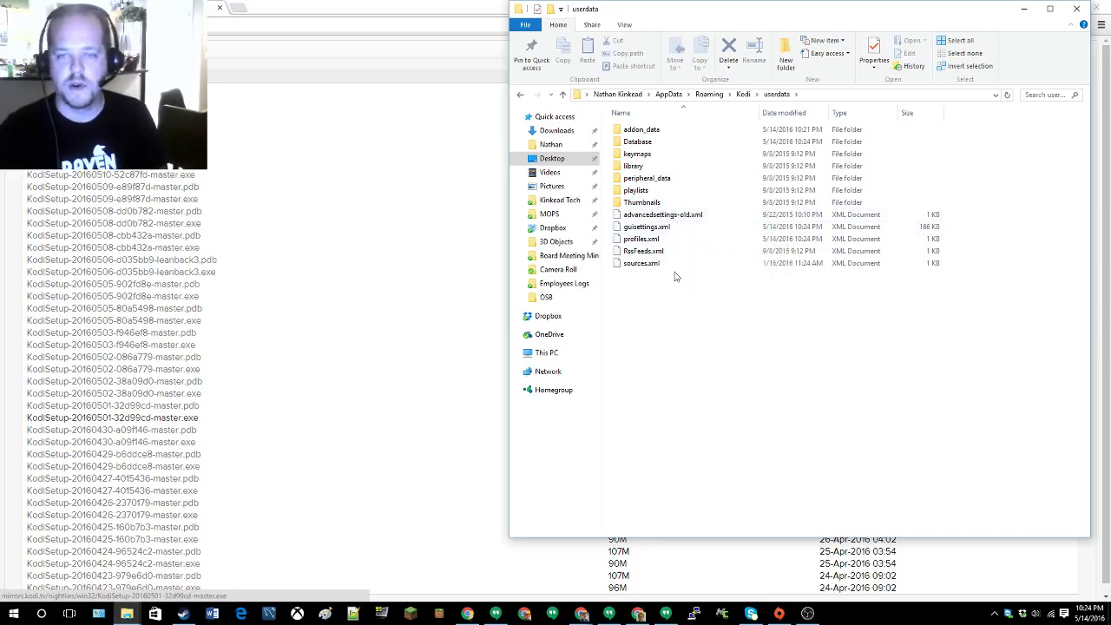
- Go up to the Kodi folder and rename its userdata folder to userdataold
click(744, 94)
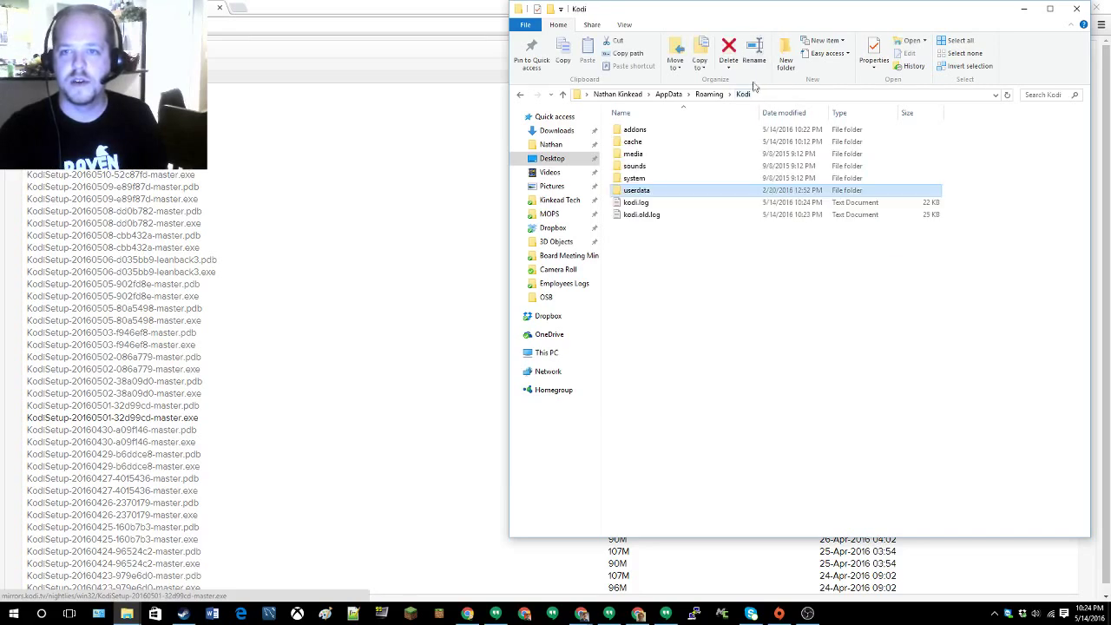
click(637, 191)
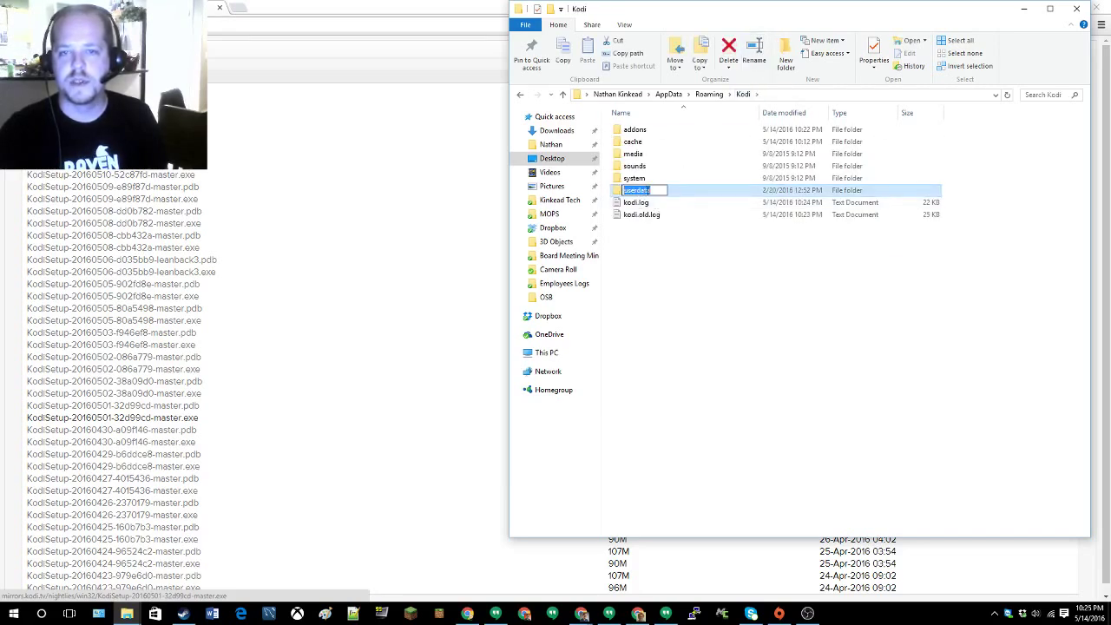
text(old)
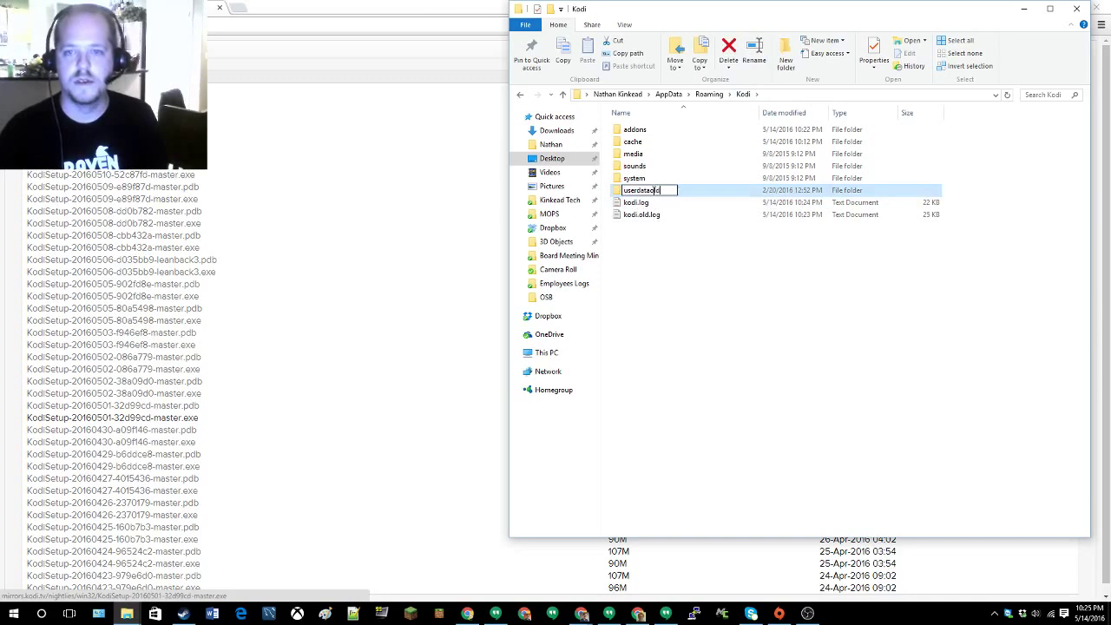
key(Return)
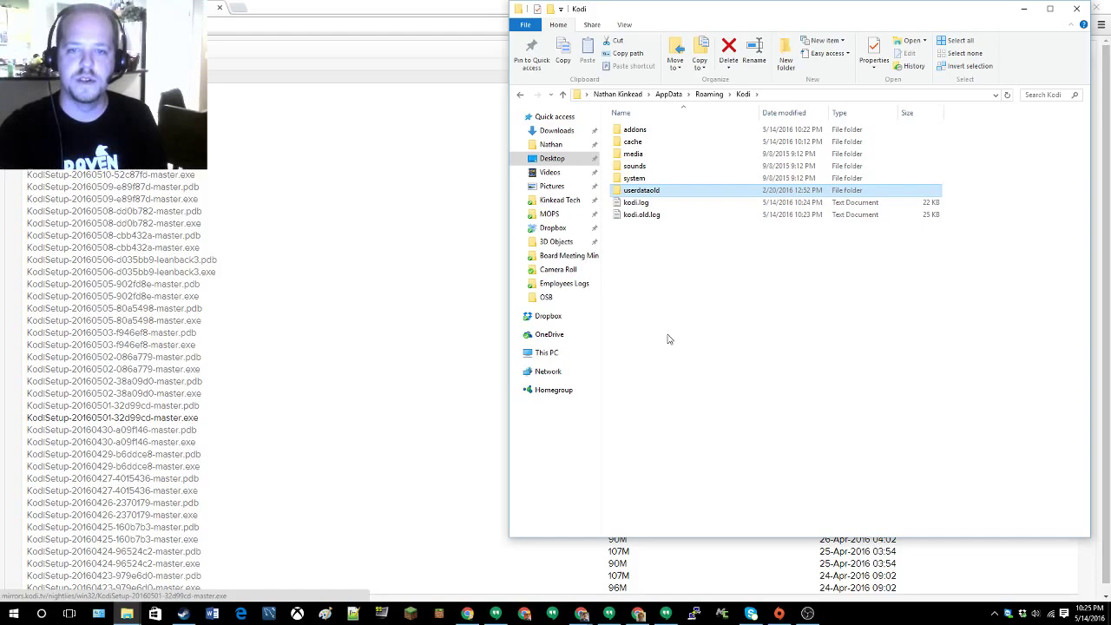
- Launch Kodi and agree to disable the incompatible Titan add-on
click(14, 616)
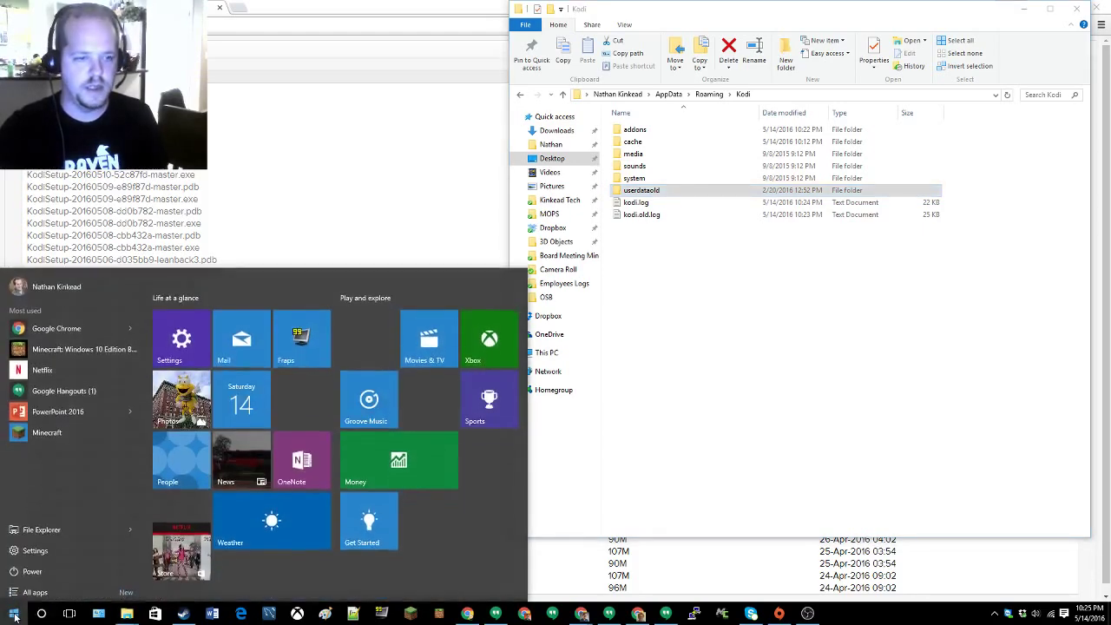
text(kodi)
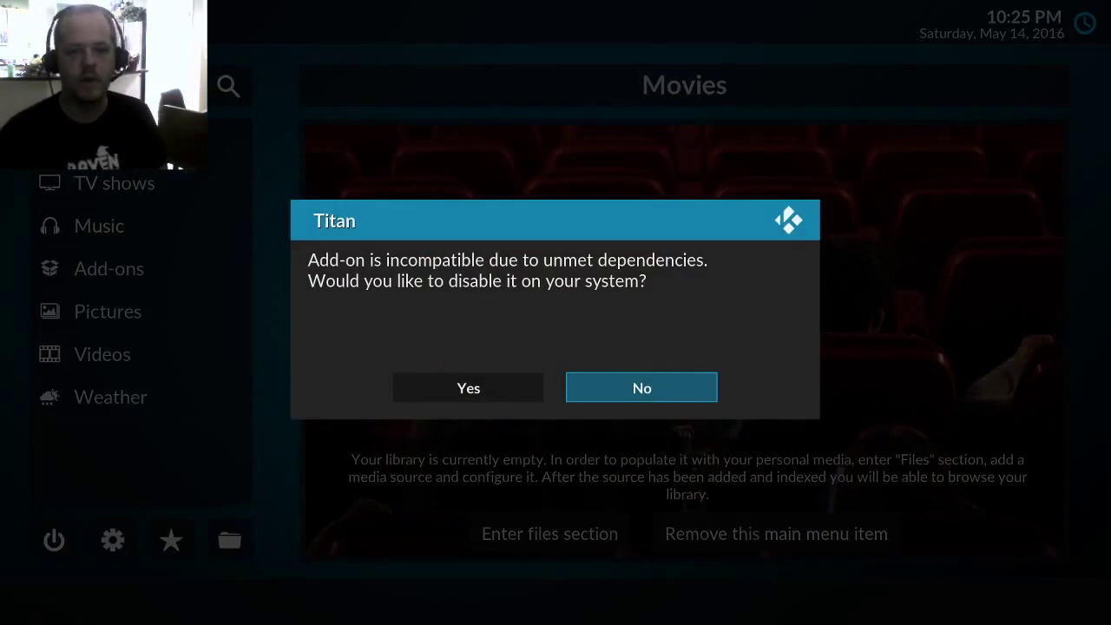
key(Left)
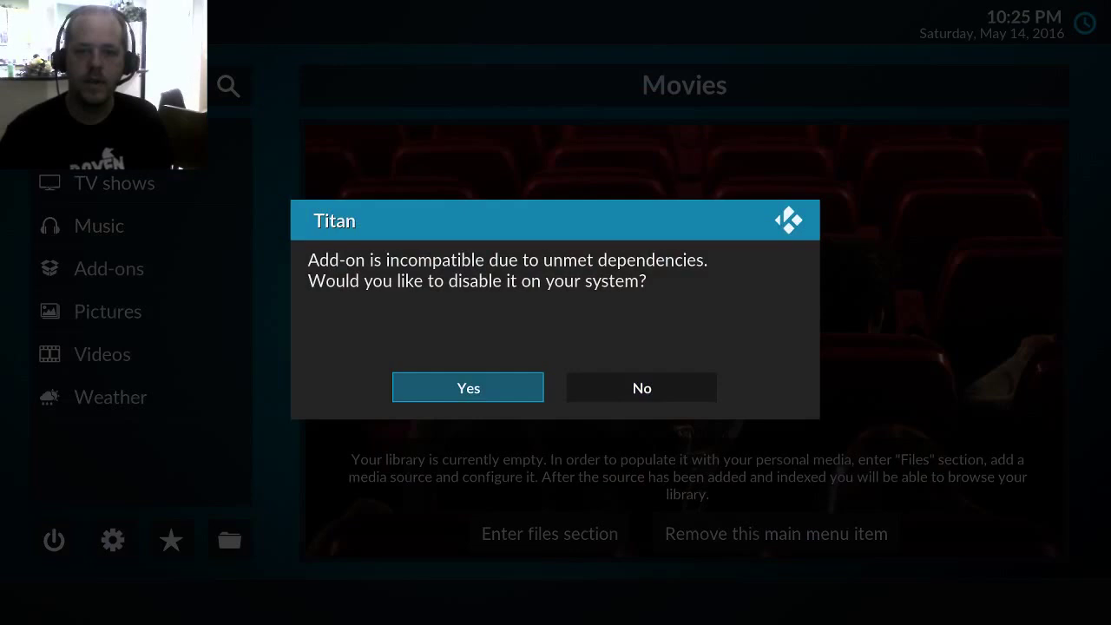
key(Return)
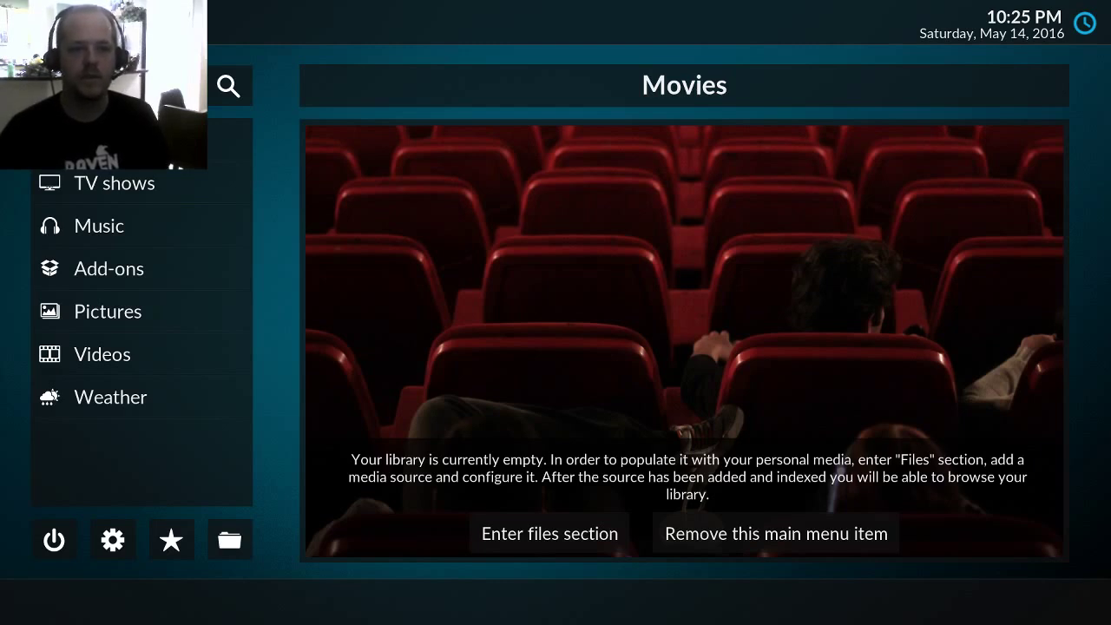
- Open the add-on browser from the Add-ons section of the Kodi home screen
mouse_move(120, 376)
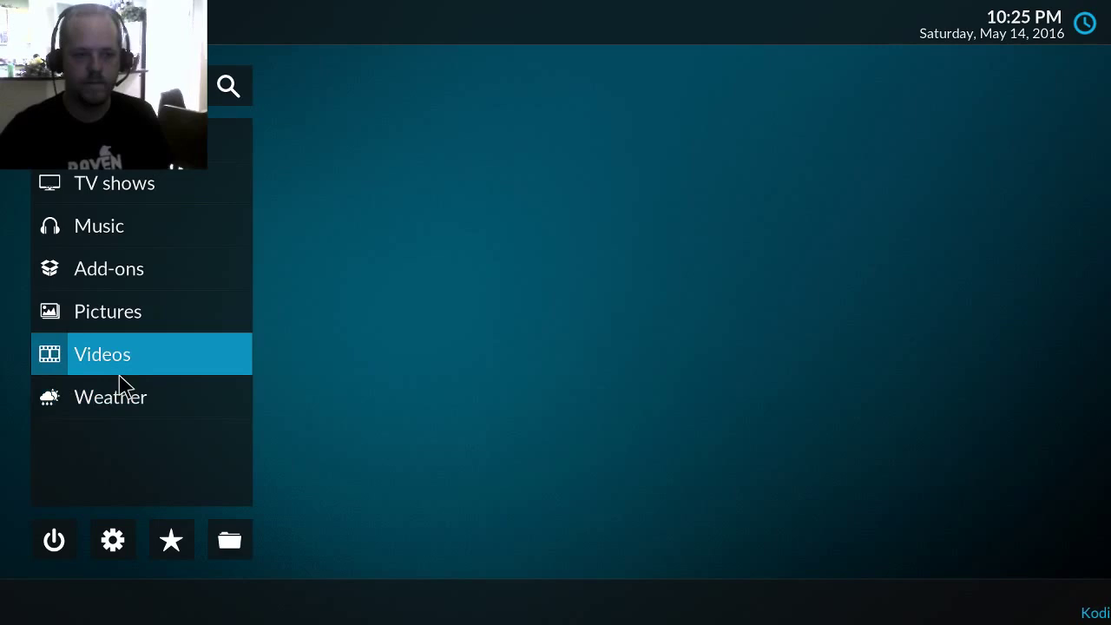
key(Up)
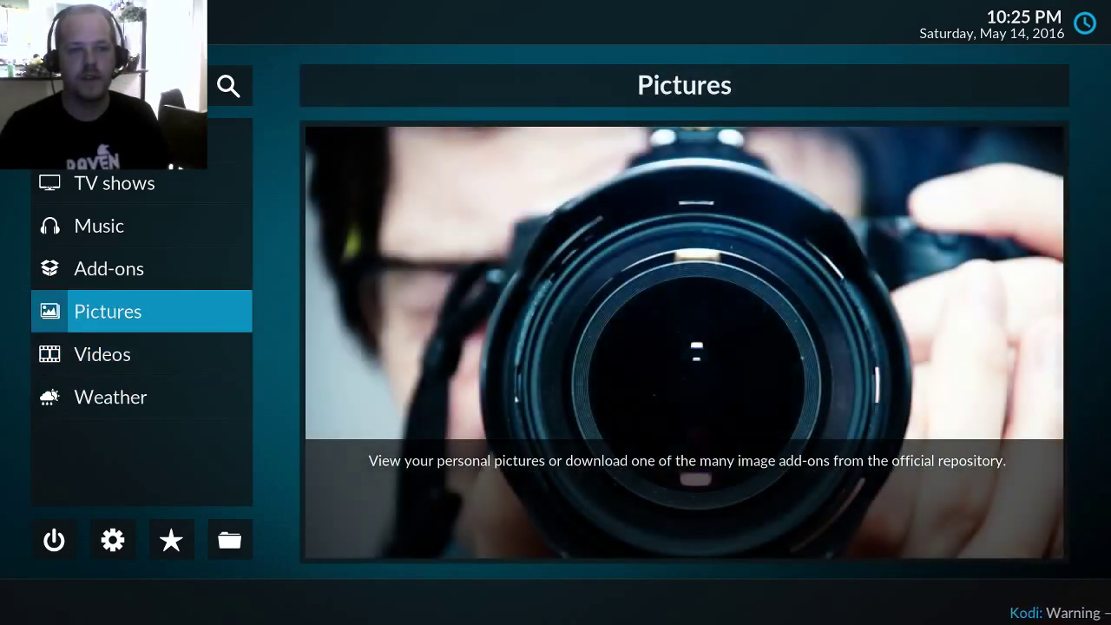
key(Up)
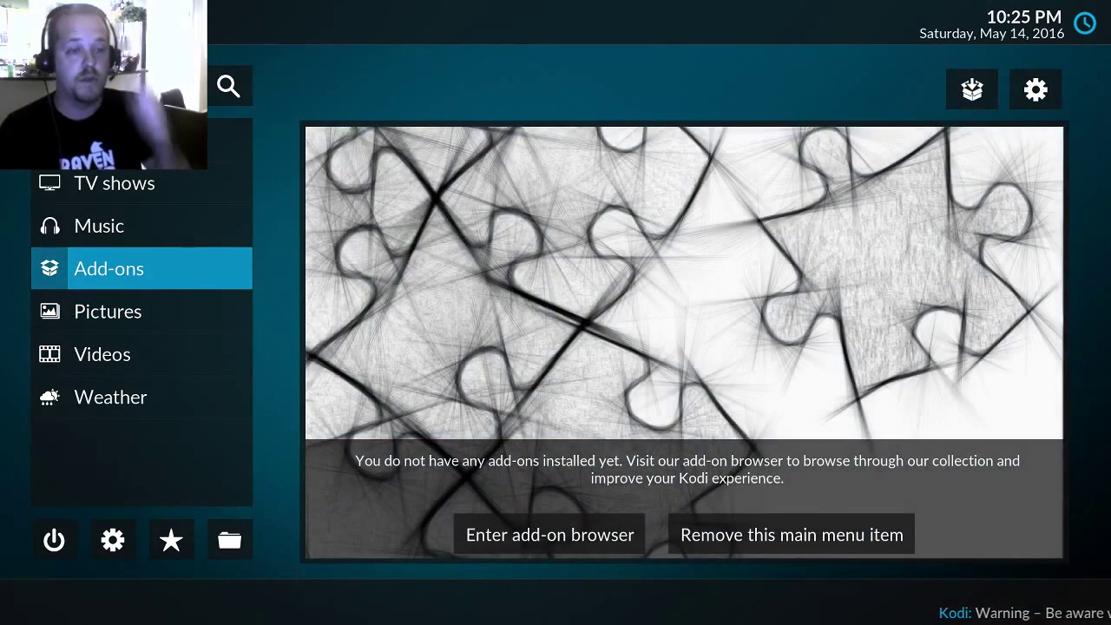
key(Down)
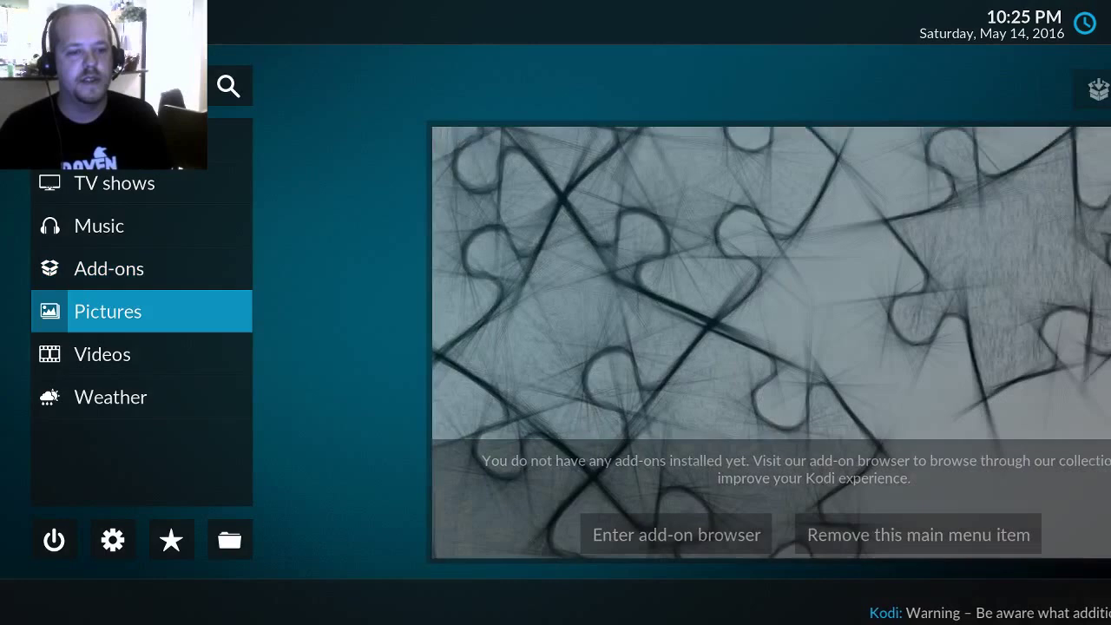
key(Up)
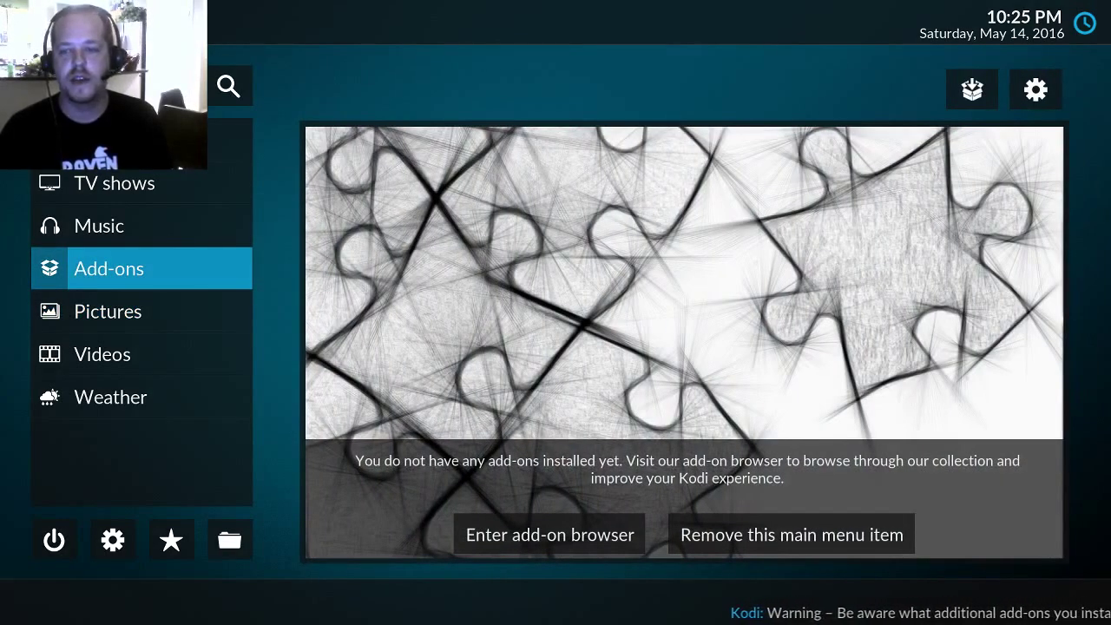
key(Right)
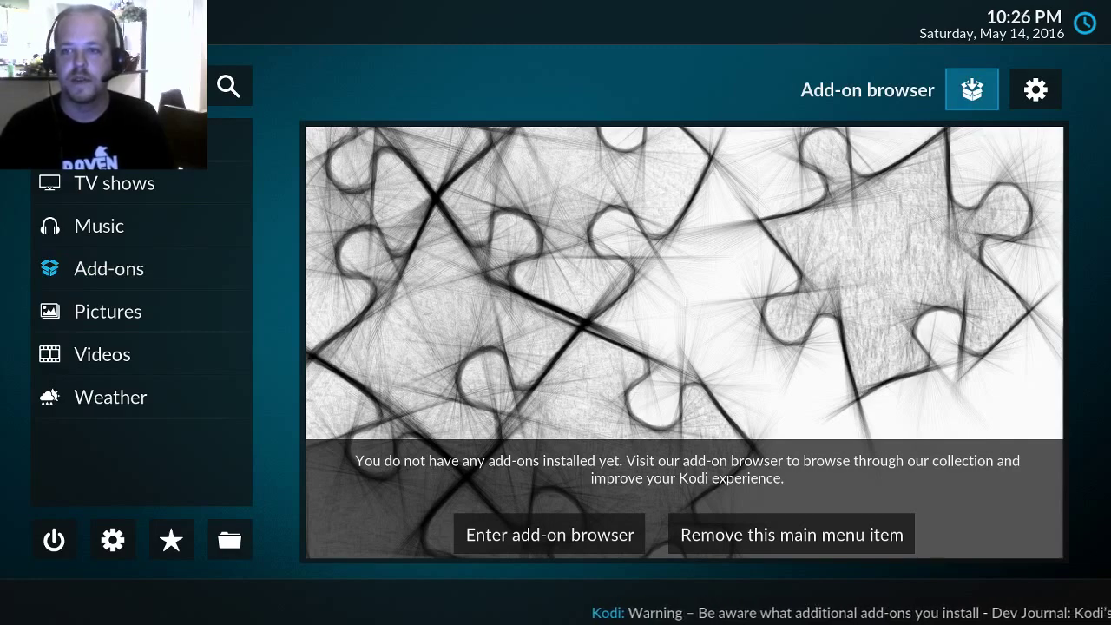
key(Return)
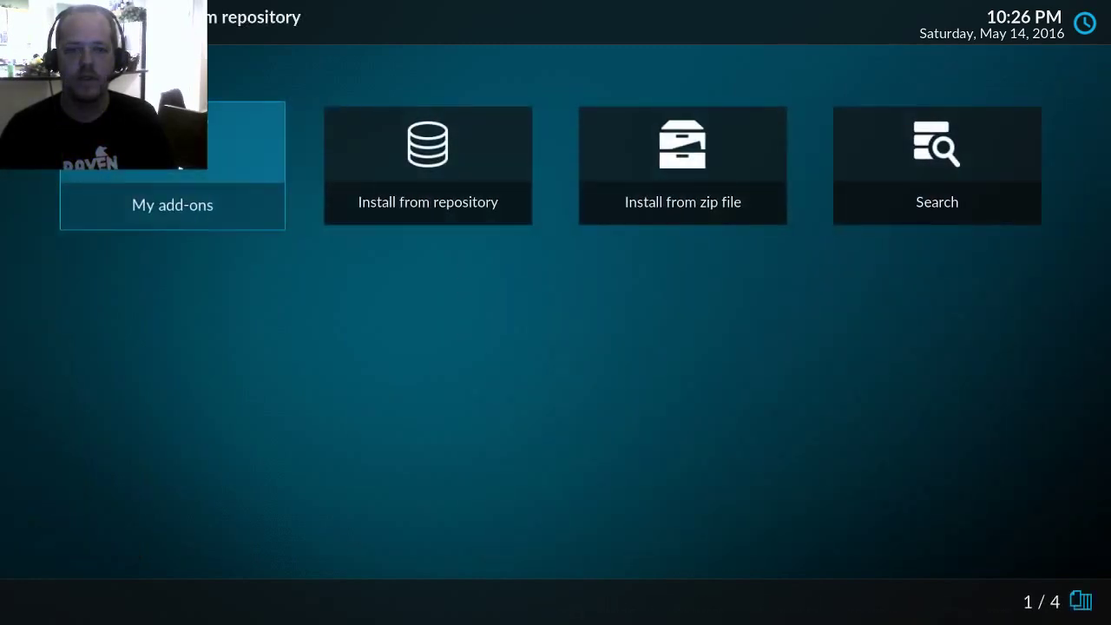
- View the add-on categories available under Install from repository and return to the add-on browser's main choices
key(Right)
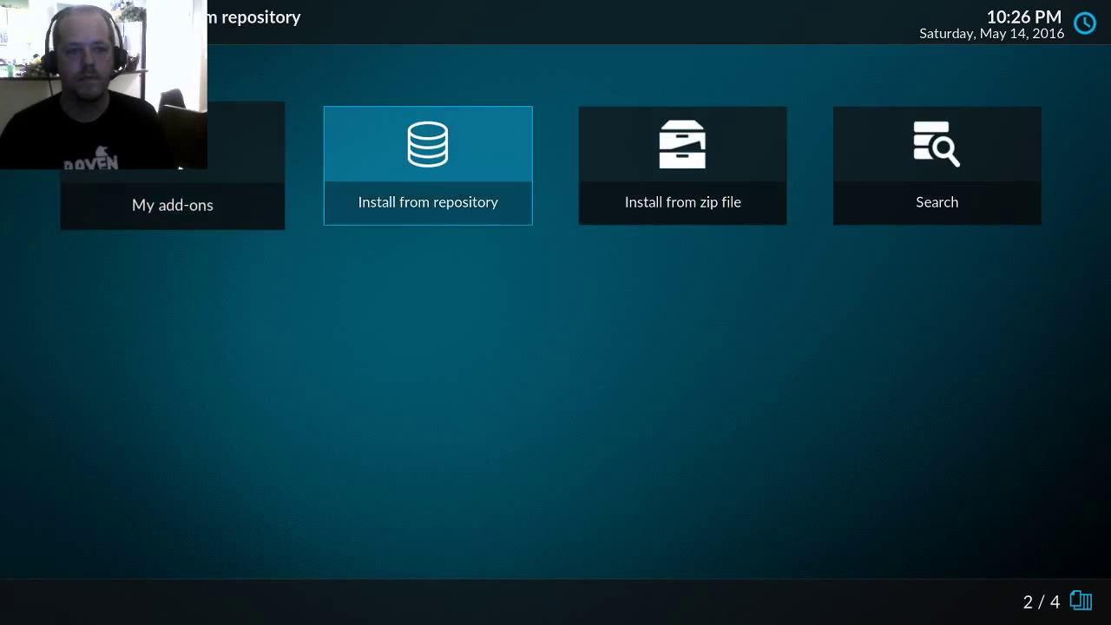
key(Right)
key(Left)
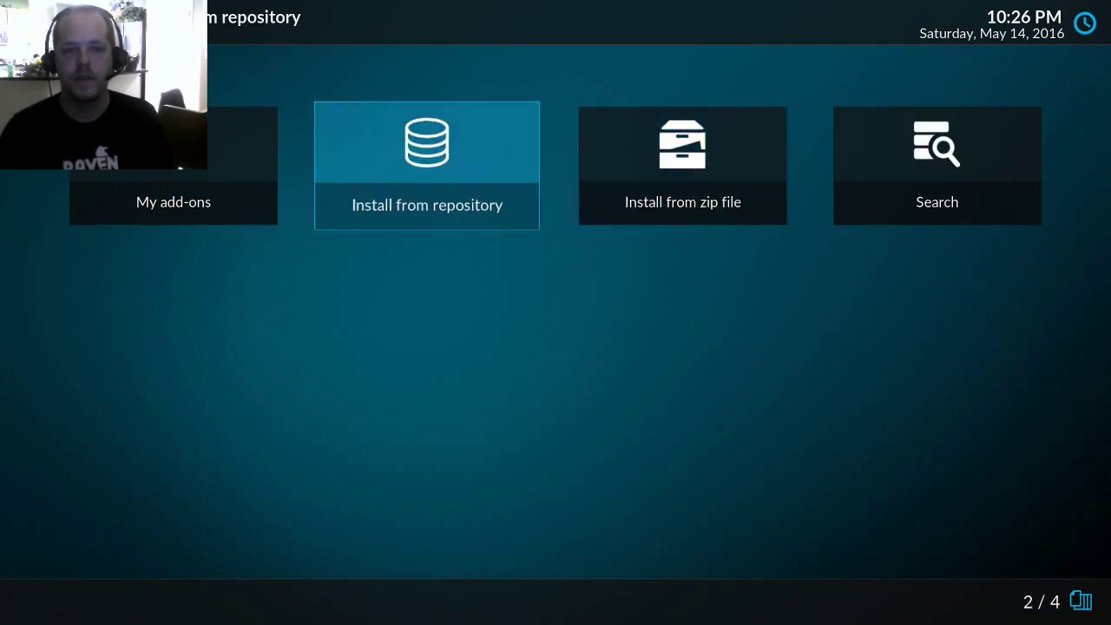
key(Return)
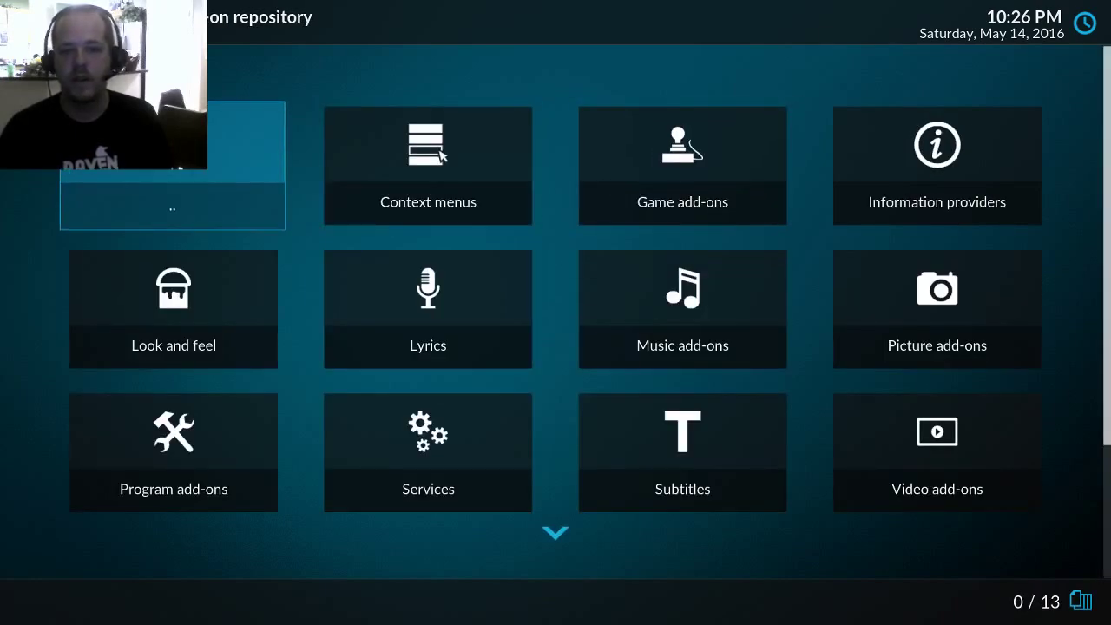
key(BackSpace)
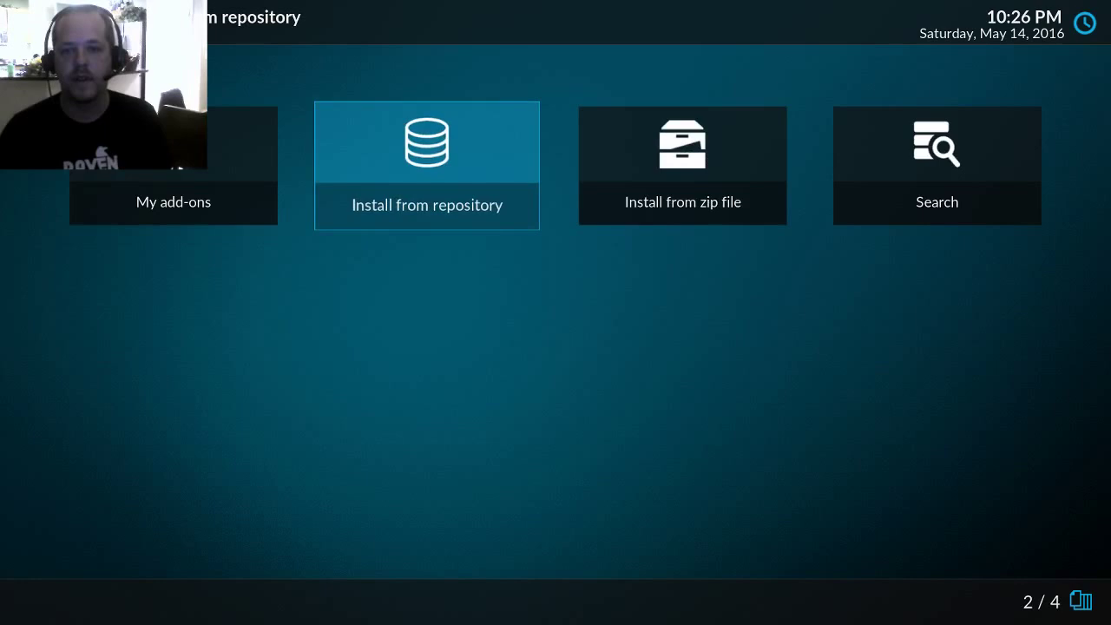
- Try to install an add-on from a zip file and go to the add-on settings from the security notice
key(Right)
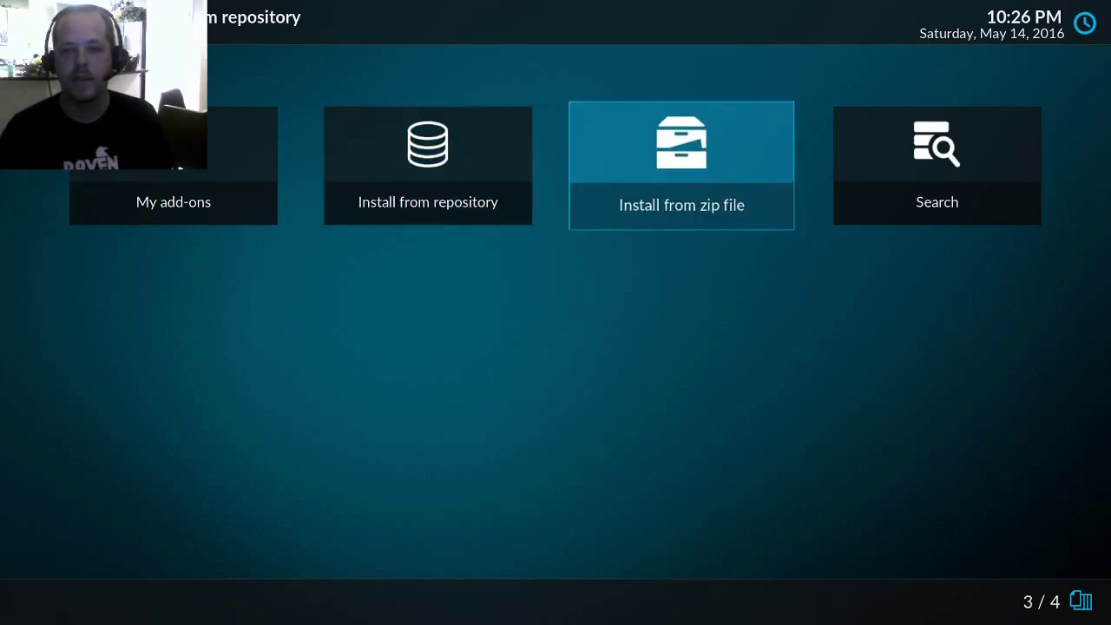
key(Return)
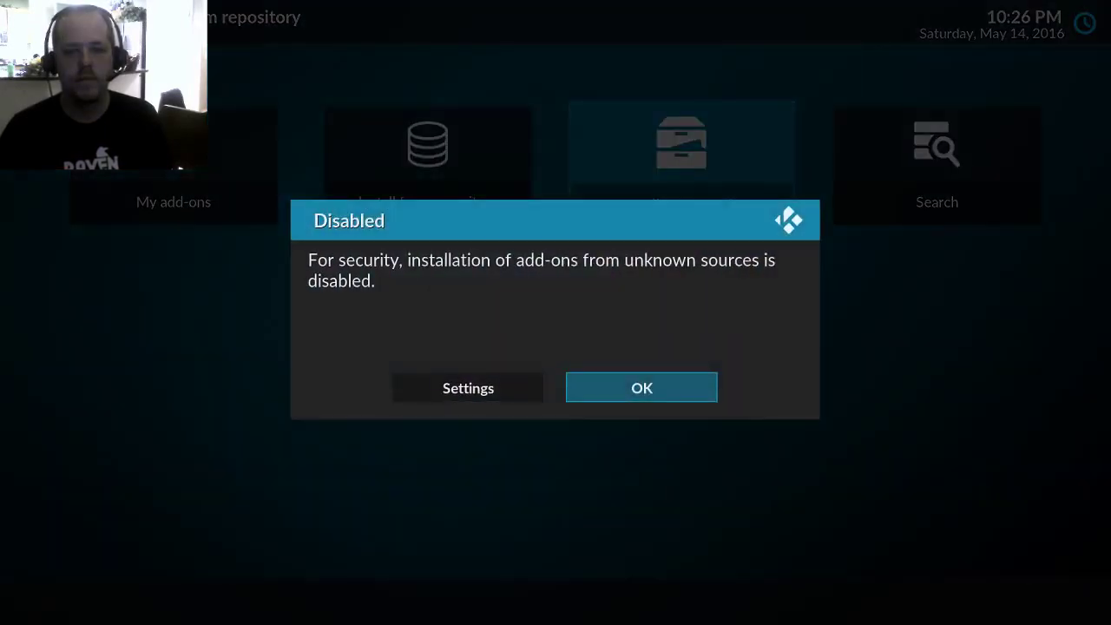
key(Left)
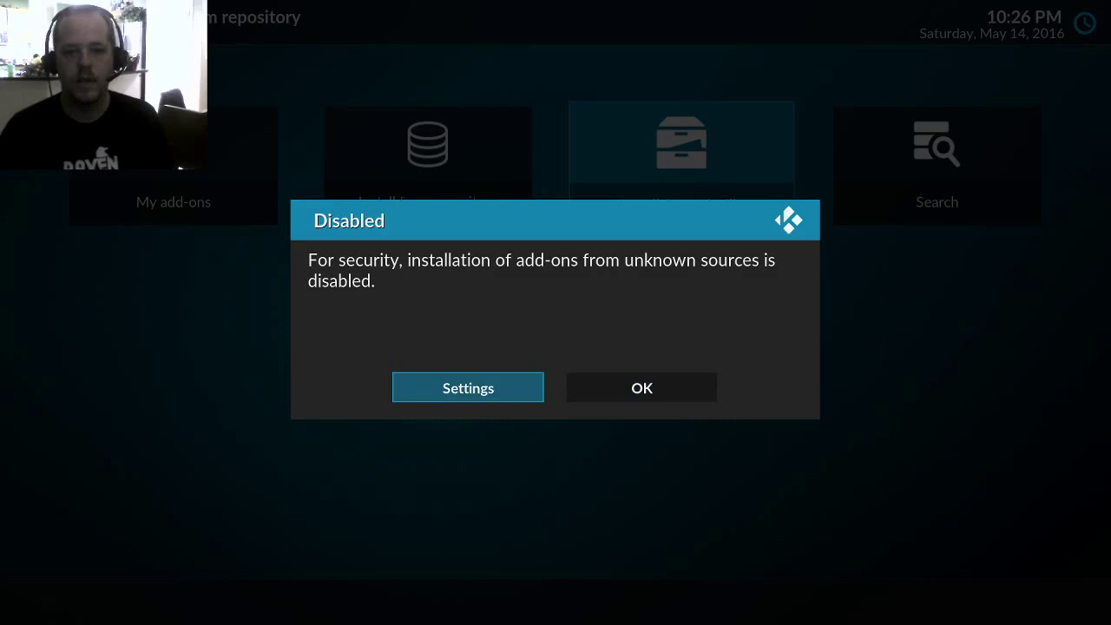
key(Return)
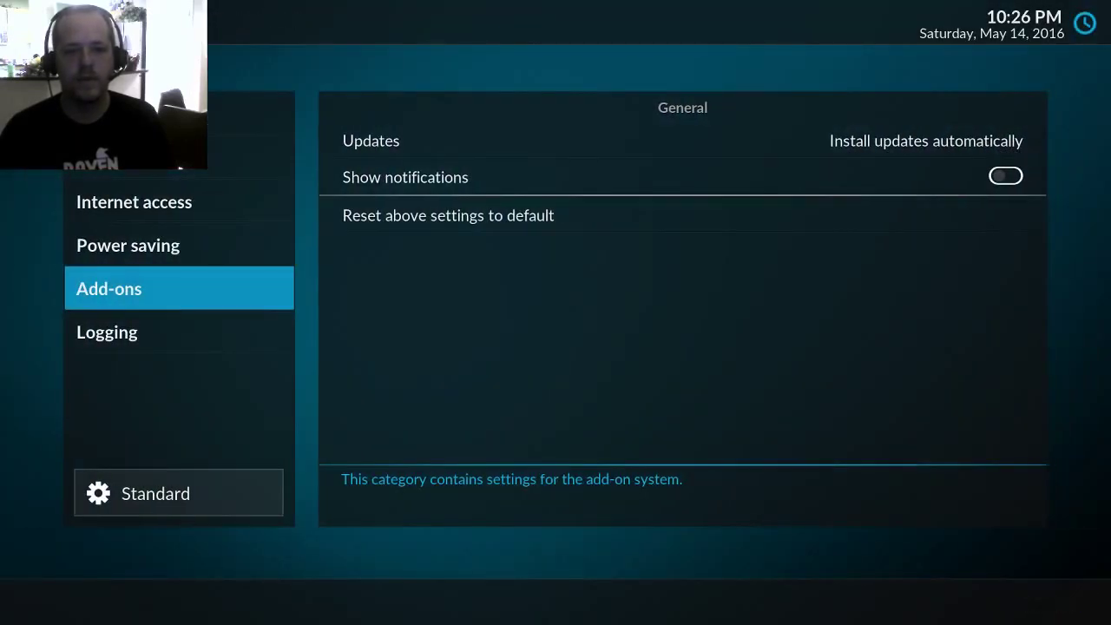
- Switch the settings level to Advanced and return to the Add-ons category
key(Down)
key(Down)
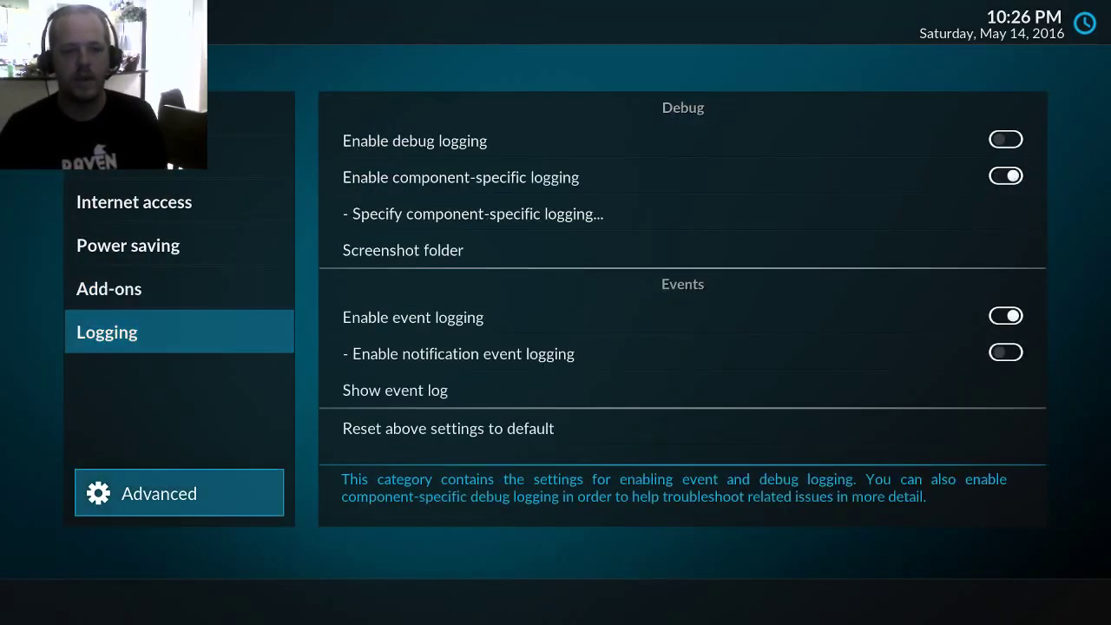
key(Up)
key(Up)
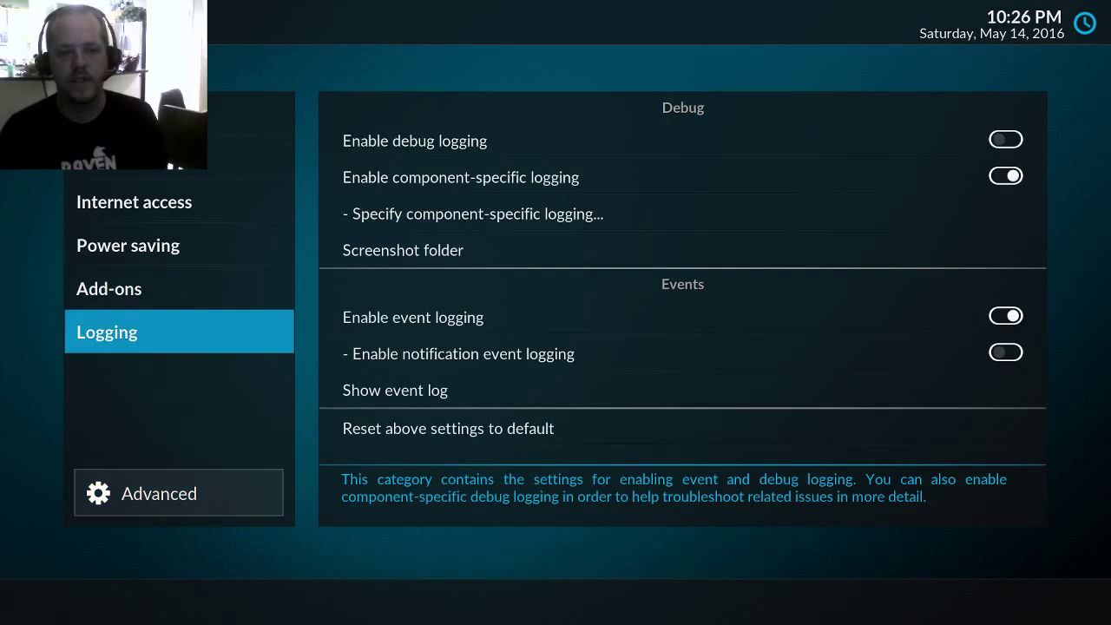
- Enable Unknown sources in the Add-ons settings, accept the warning and return to the add-on browser
key(Right)
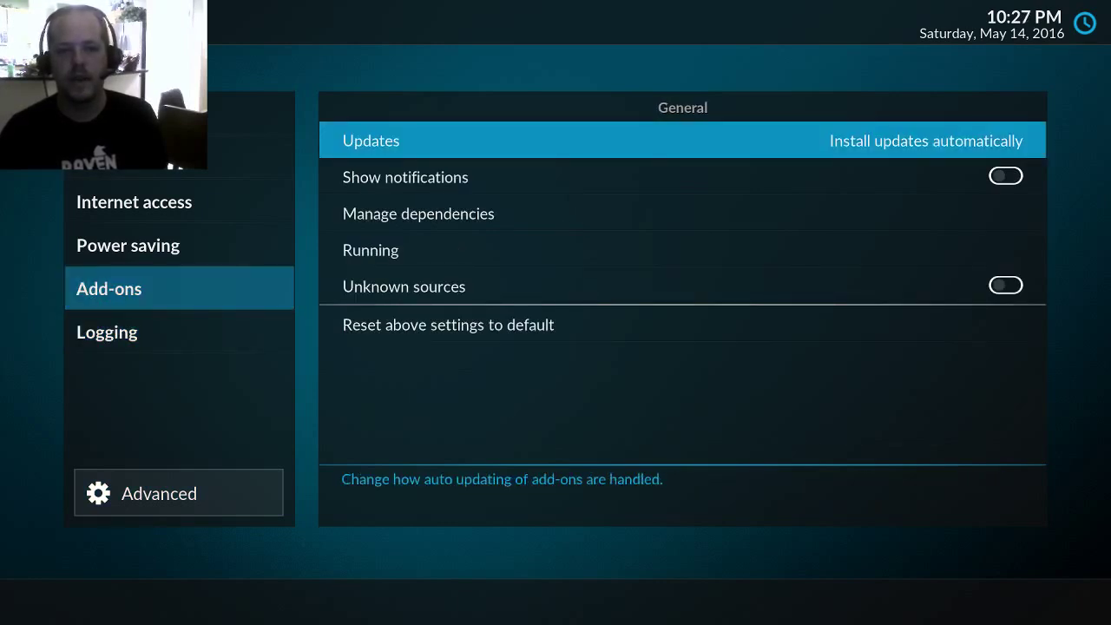
key(Down)
key(Down)
key(Down)
key(Down)
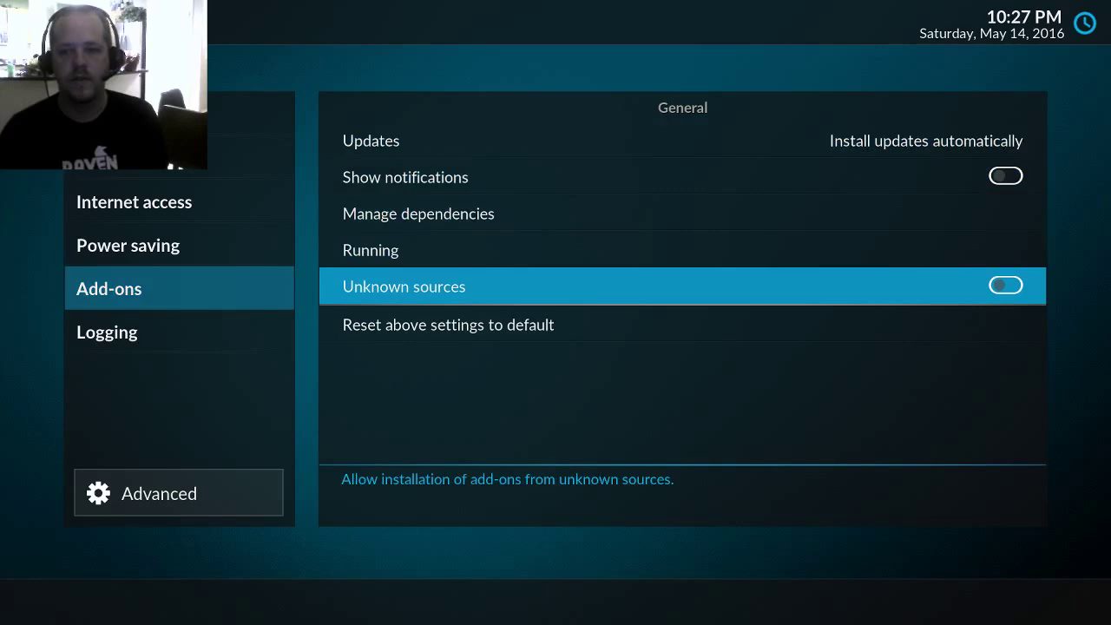
key(Return)
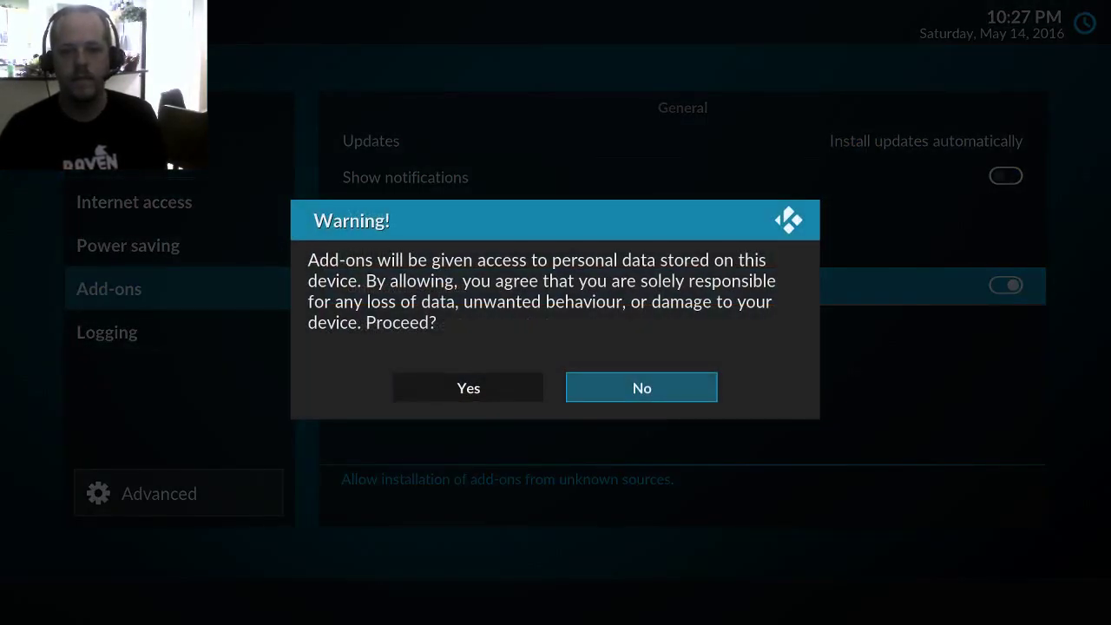
key(Left)
key(Return)
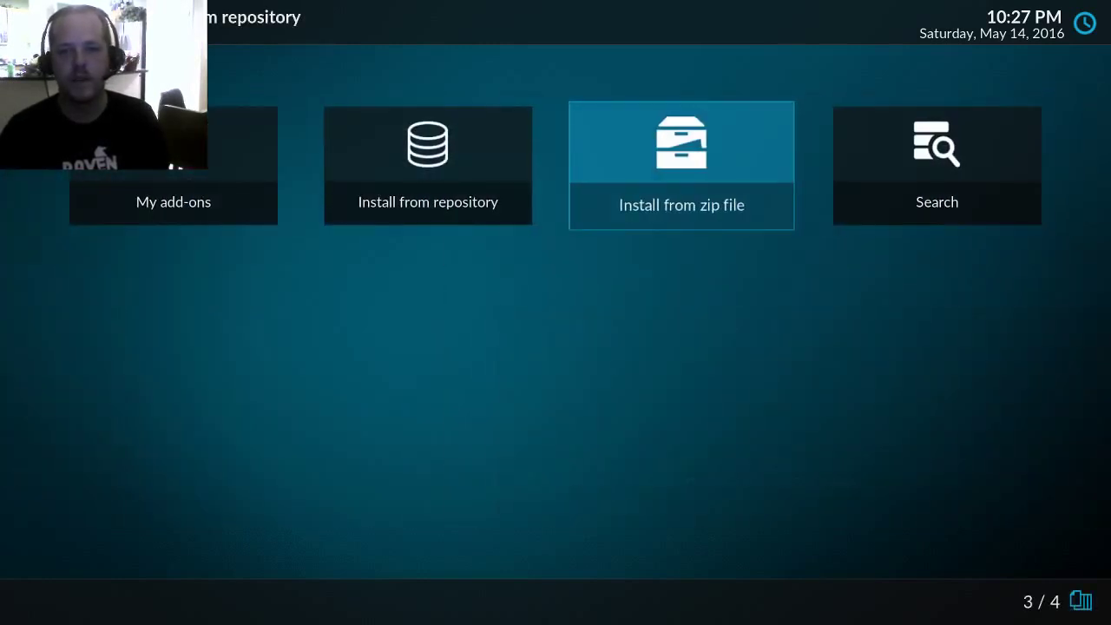
- Check the source locations offered for installing from a zip file, then return to the home screen without installing anything
key(Return)
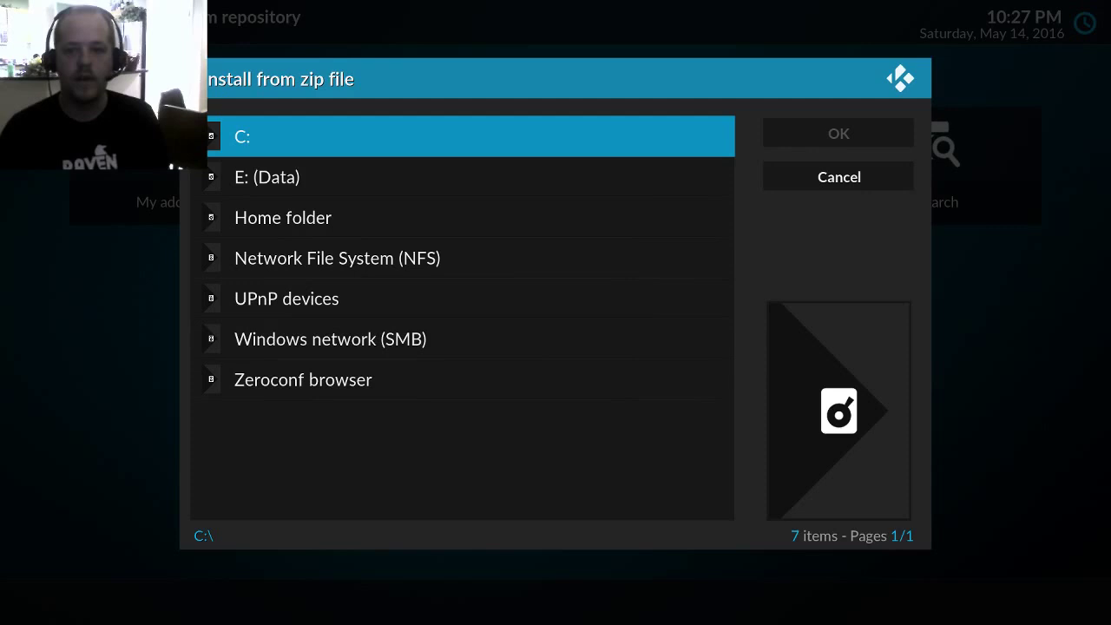
key(Escape)
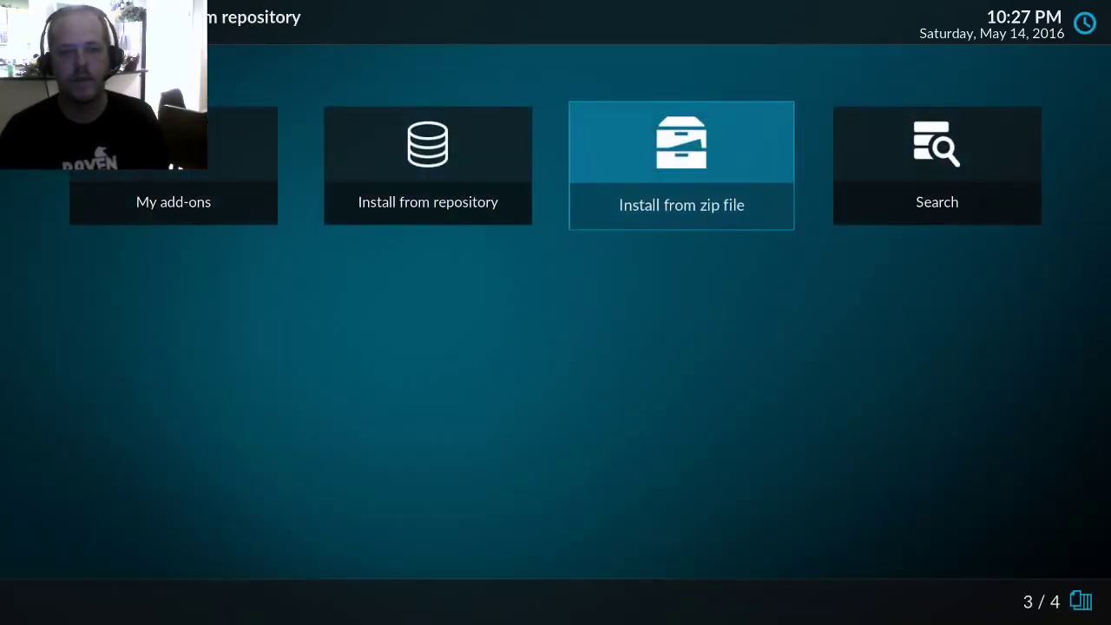
key(Return)
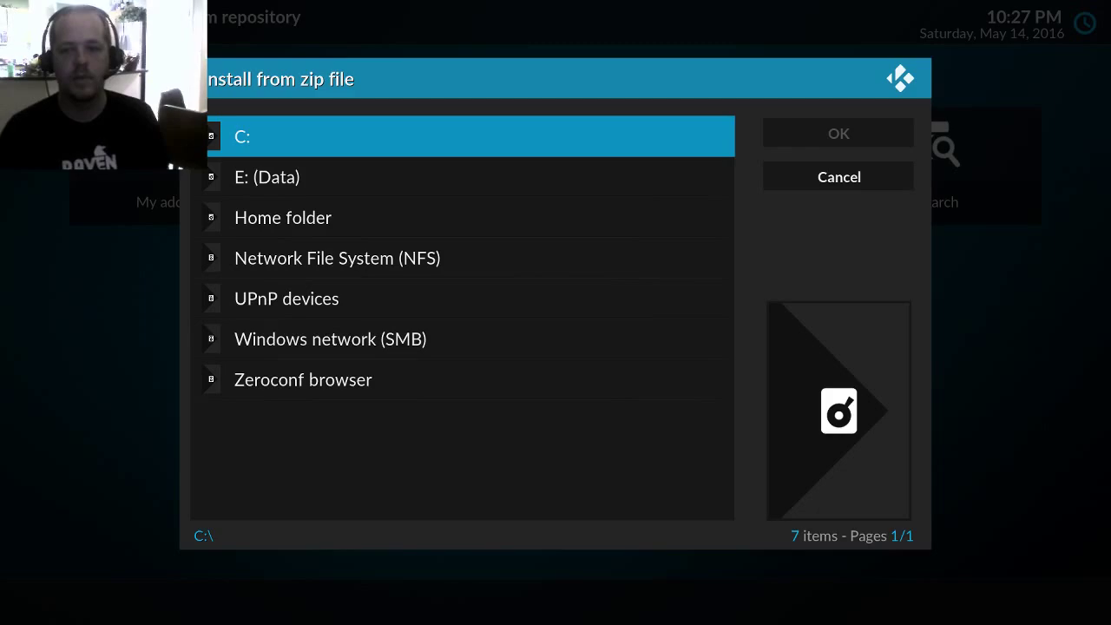
key(Escape)
key(Escape)
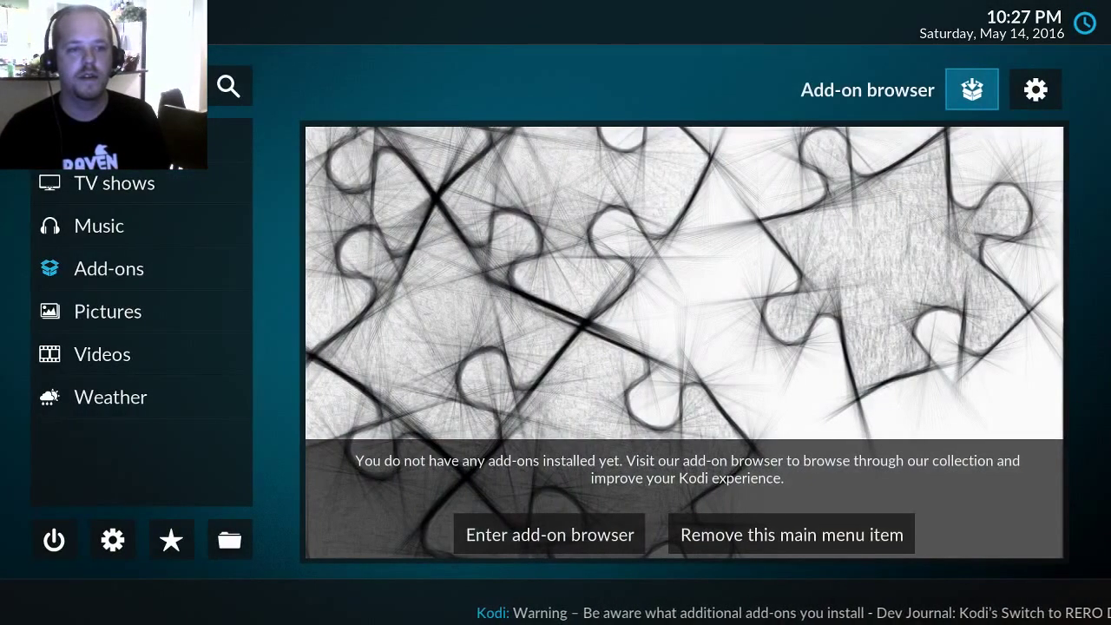
- Open the file manager from the home screen and start adding a new file source
key(Down)
key(Left)
key(Down)
key(Down)
key(Down)
key(Down)
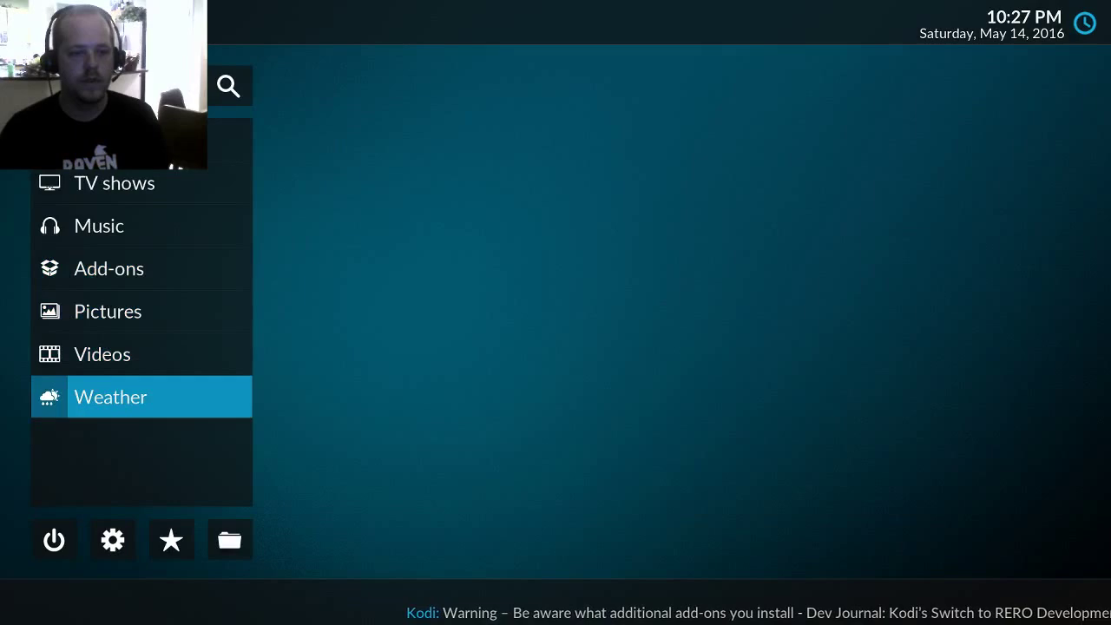
key(Right)
key(Right)
key(Right)
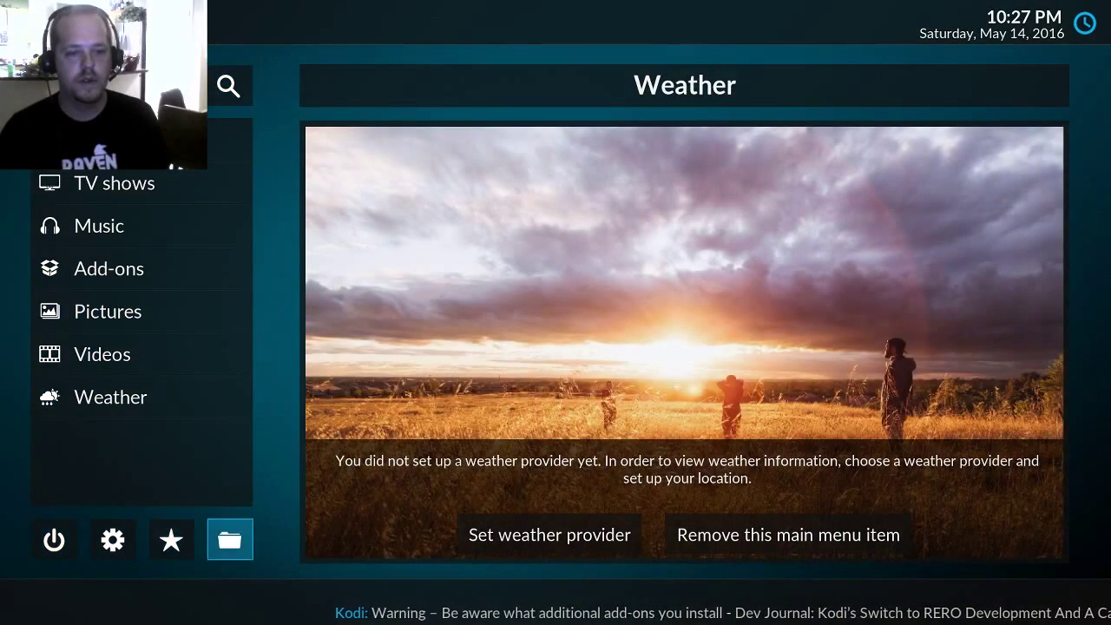
key(Return)
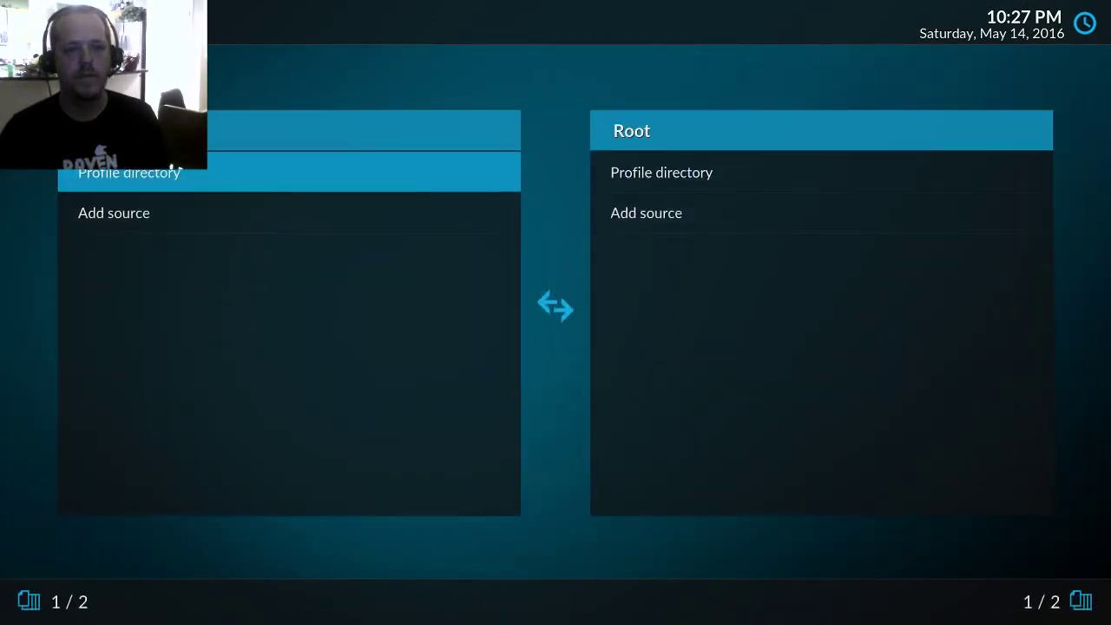
key(Down)
key(Return)
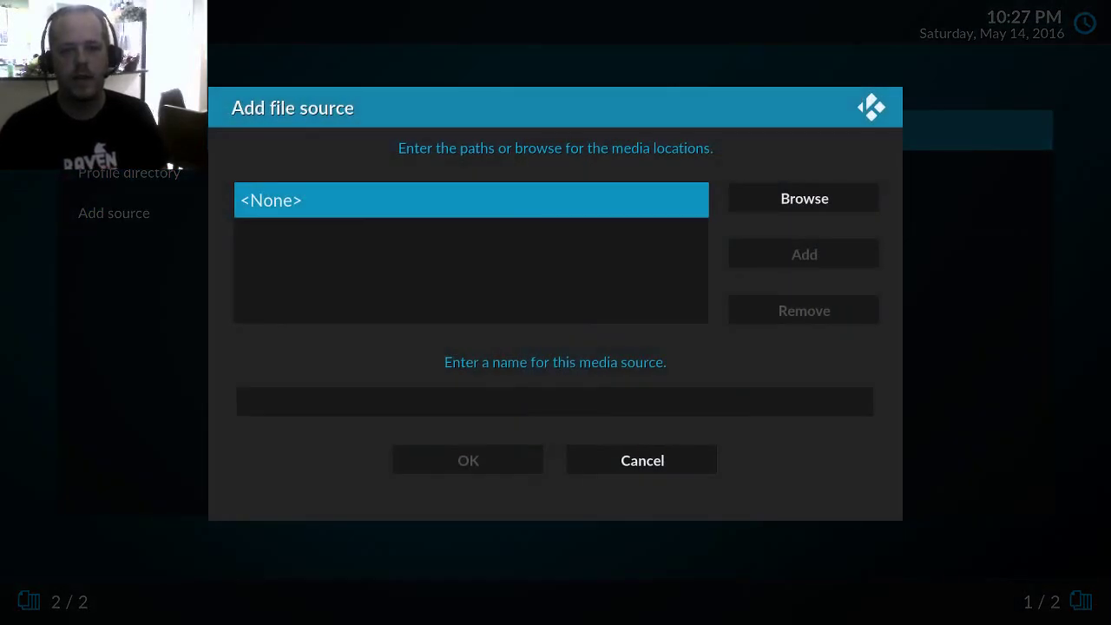
key(Return)
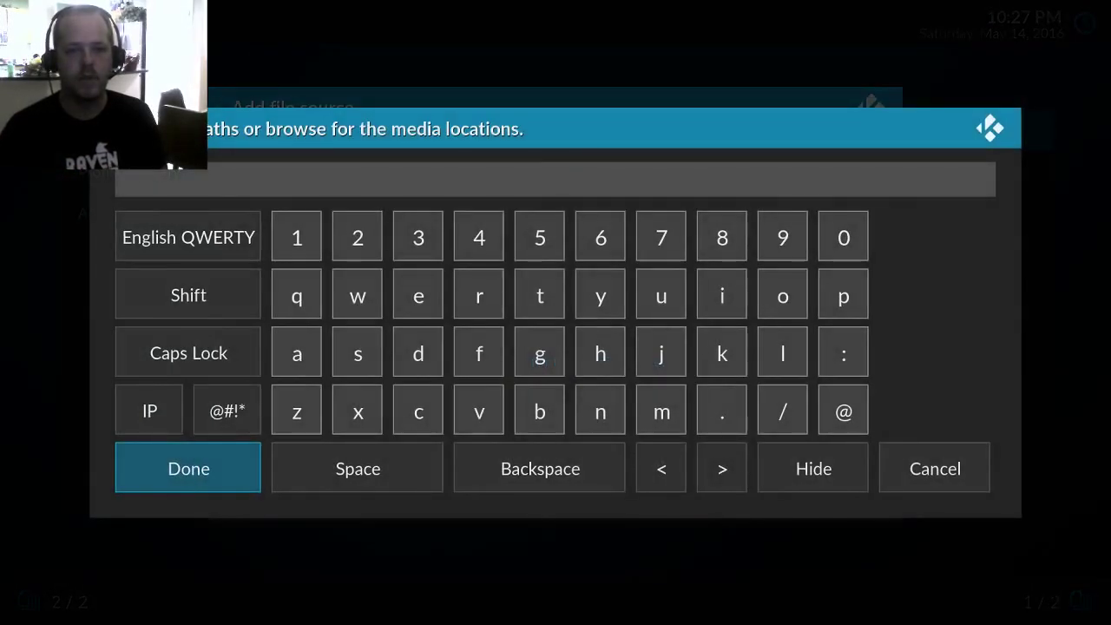
text(http)
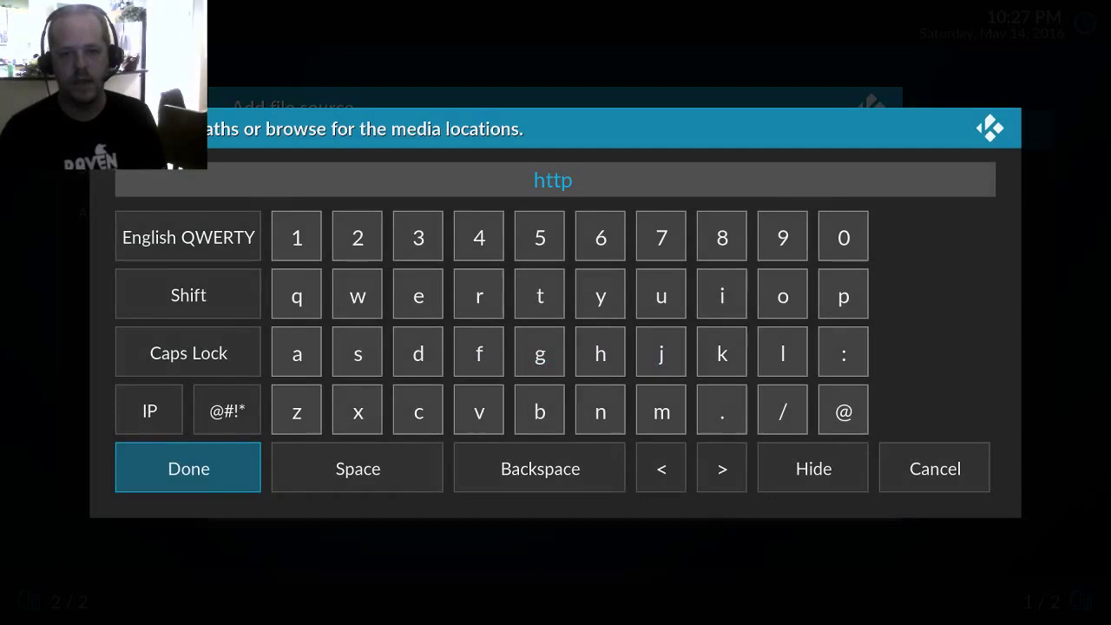
text(://)
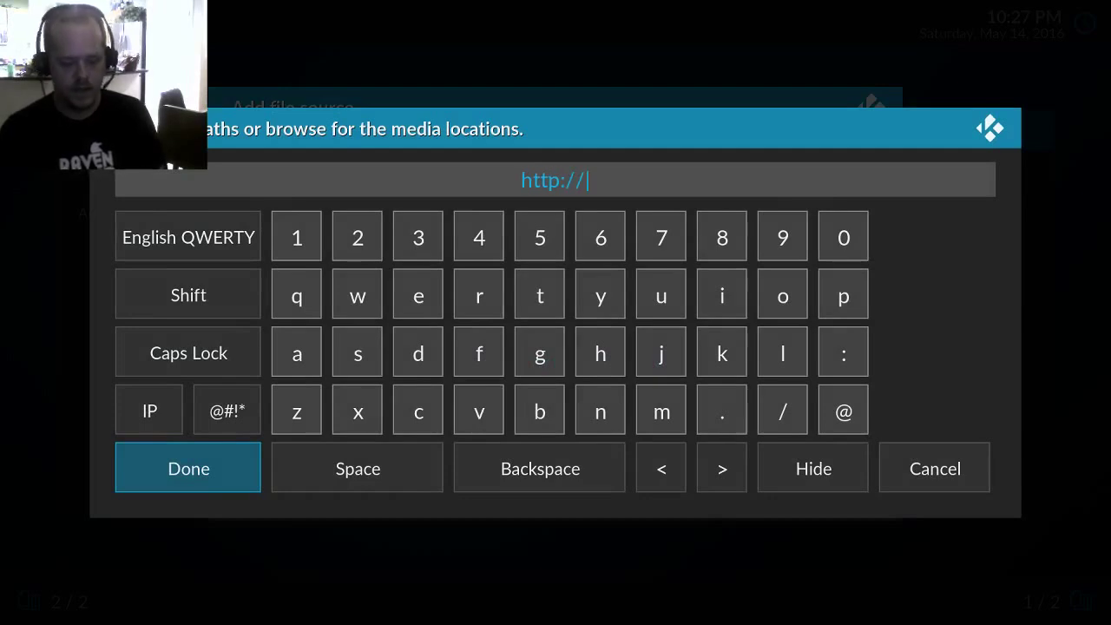
text(fusion)
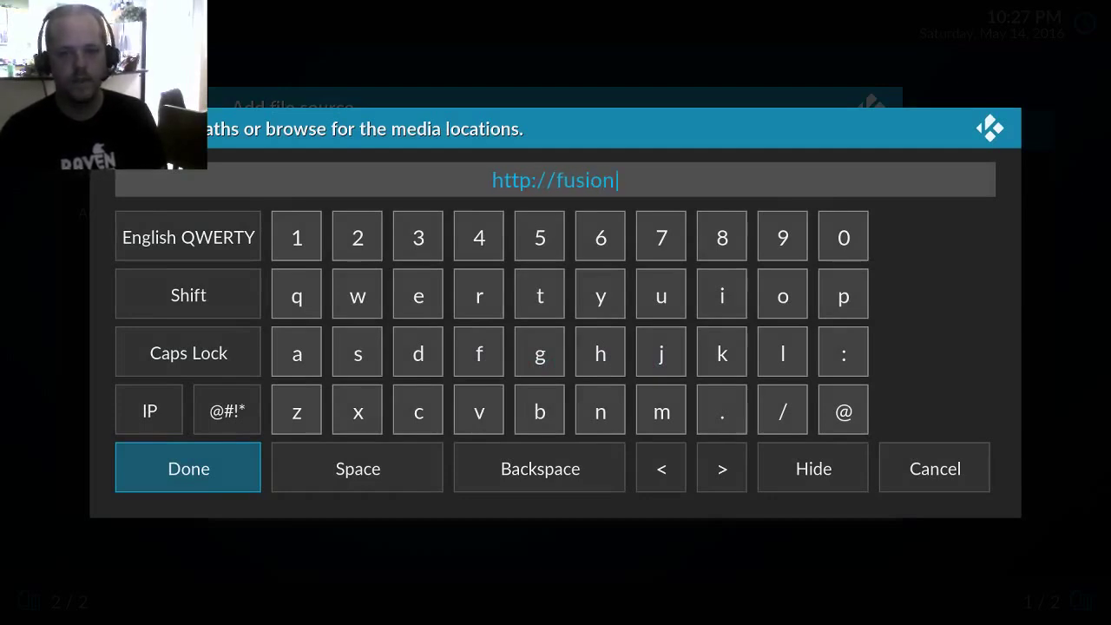
text(.)
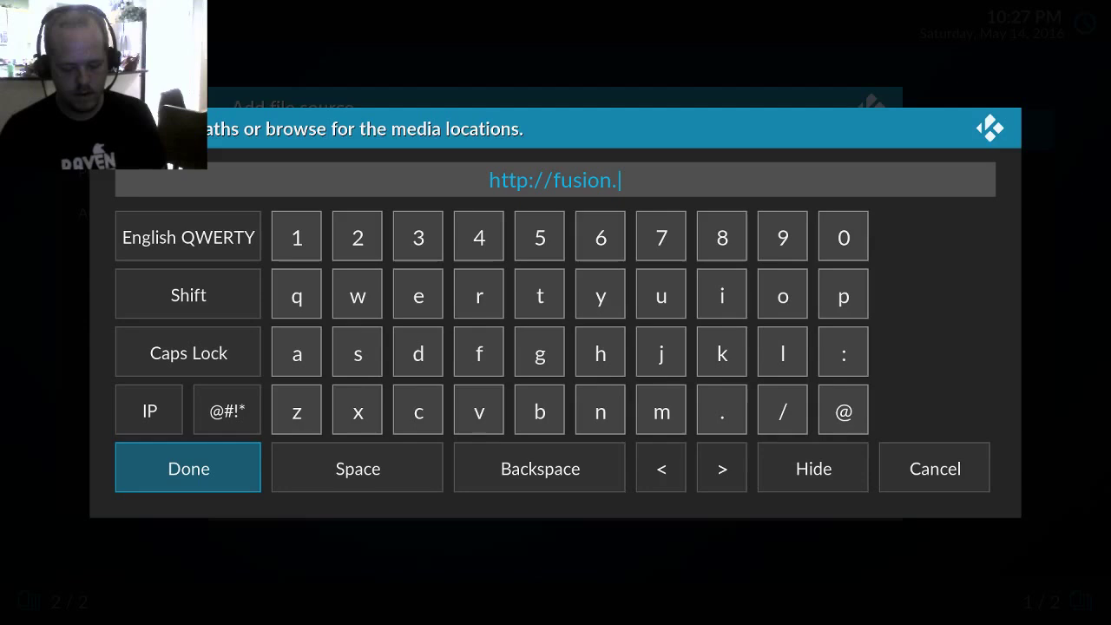
text(tvaddon)
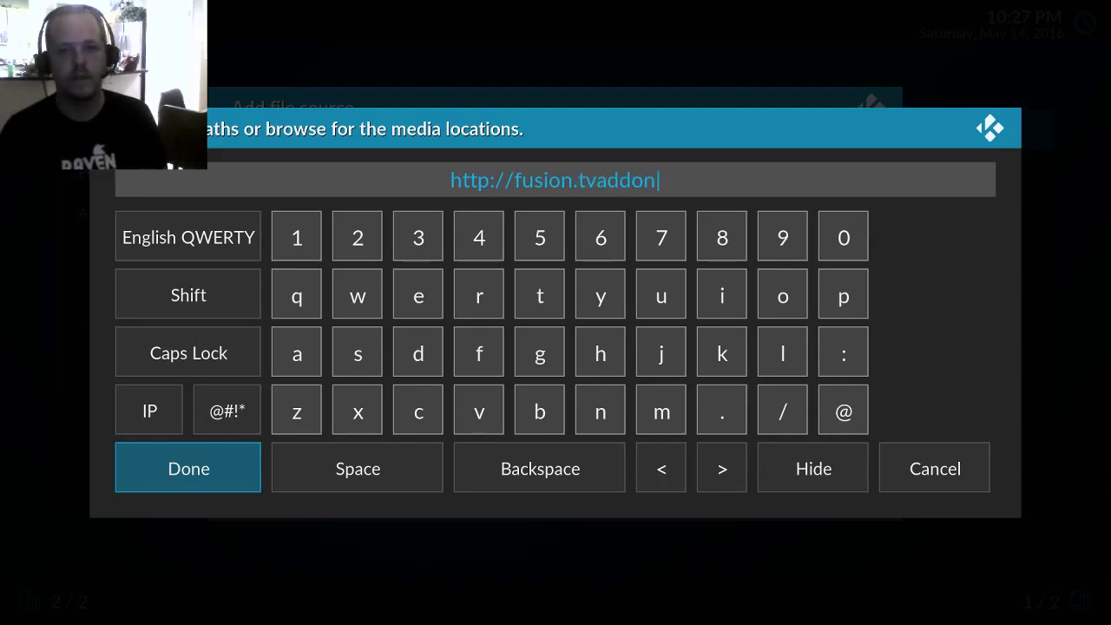
text(s.ag)
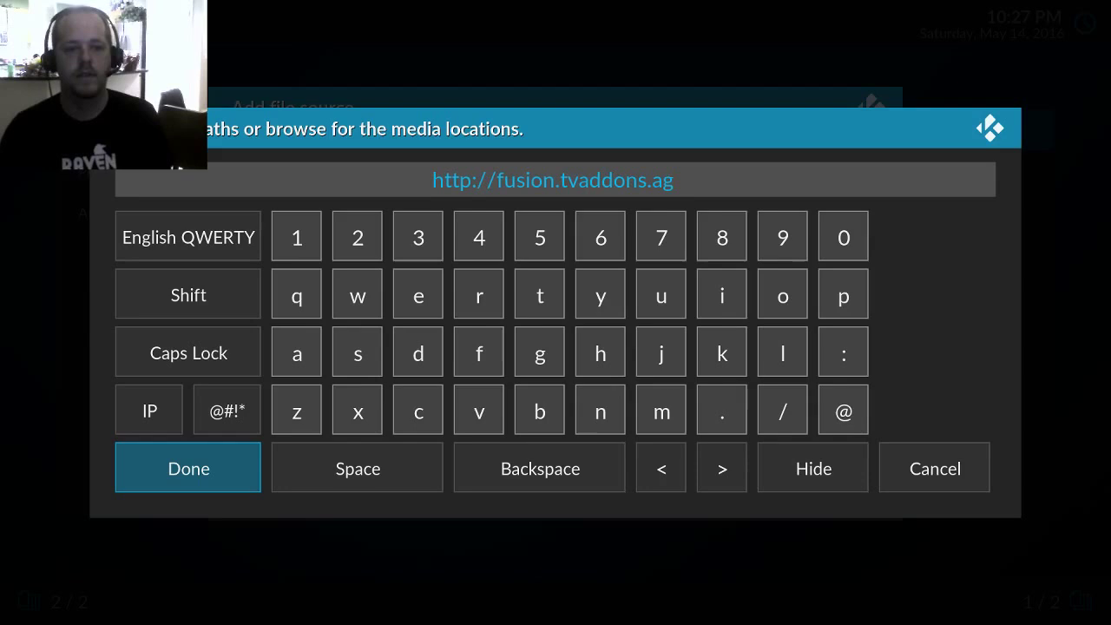
key(Return)
- Name the media source Fusion and save it
key(Down)
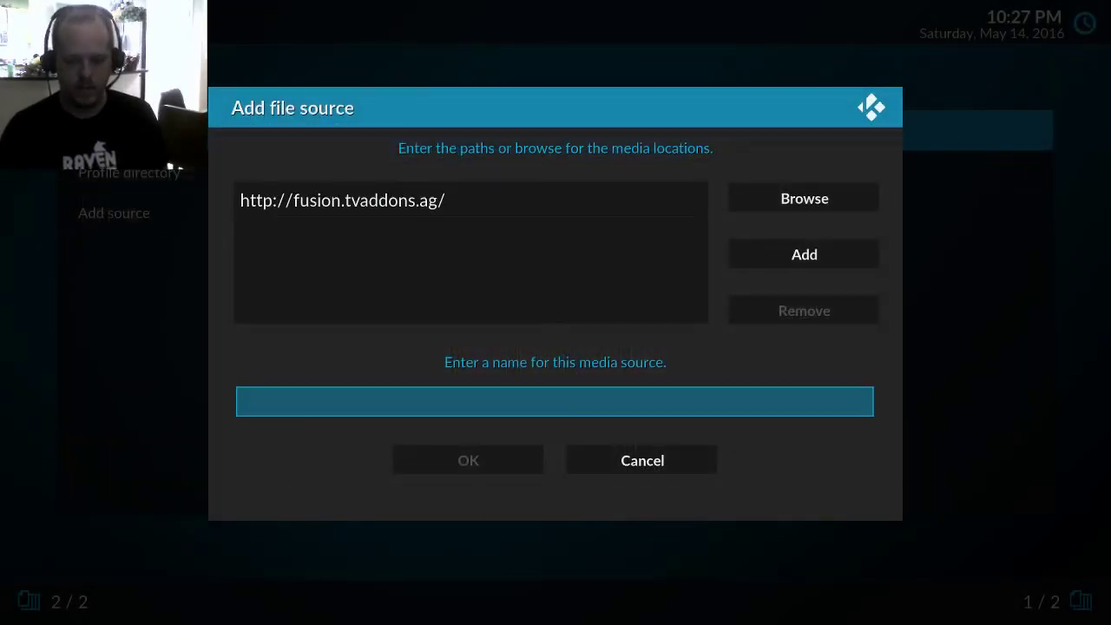
text(Fusion)
key(Down)
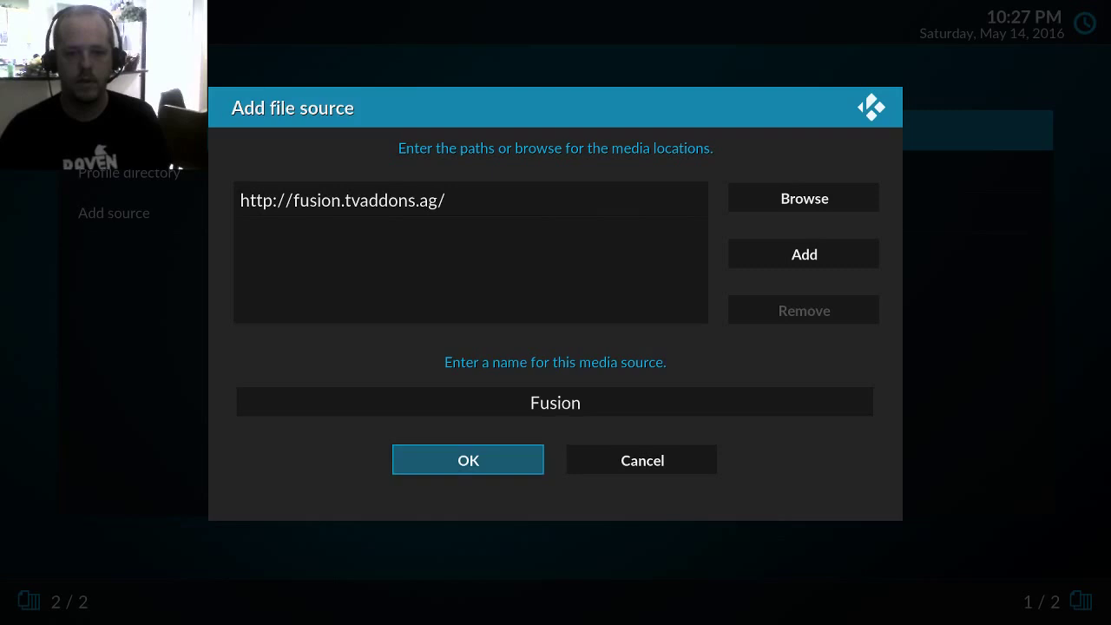
key(Return)
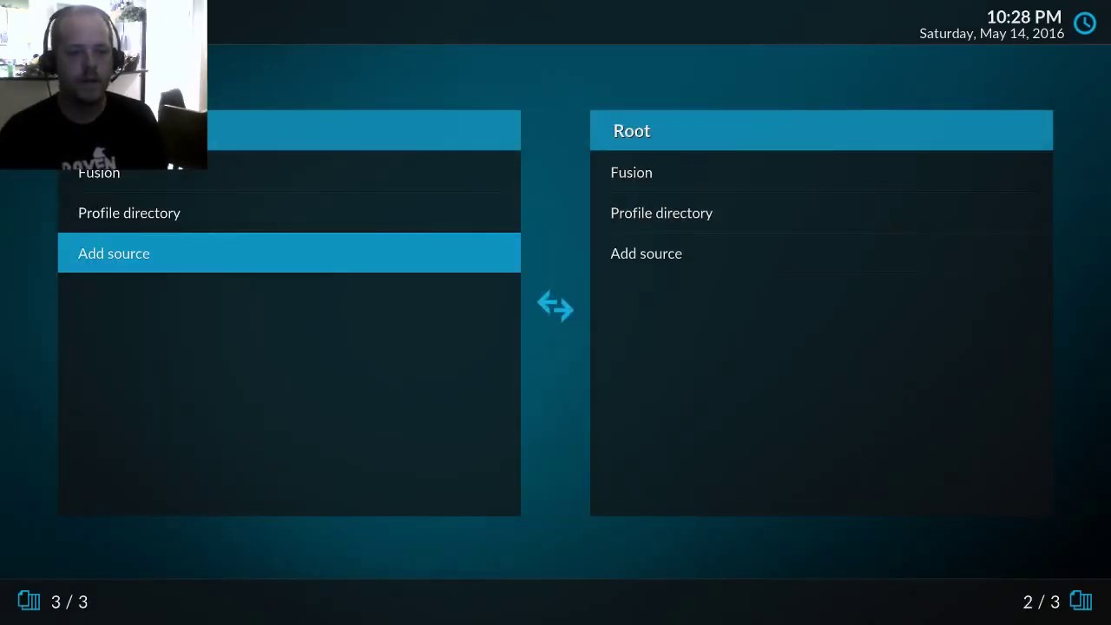
- Examine the folders inside the Fusion source, then leave the file manager for the home screen
key(Down)
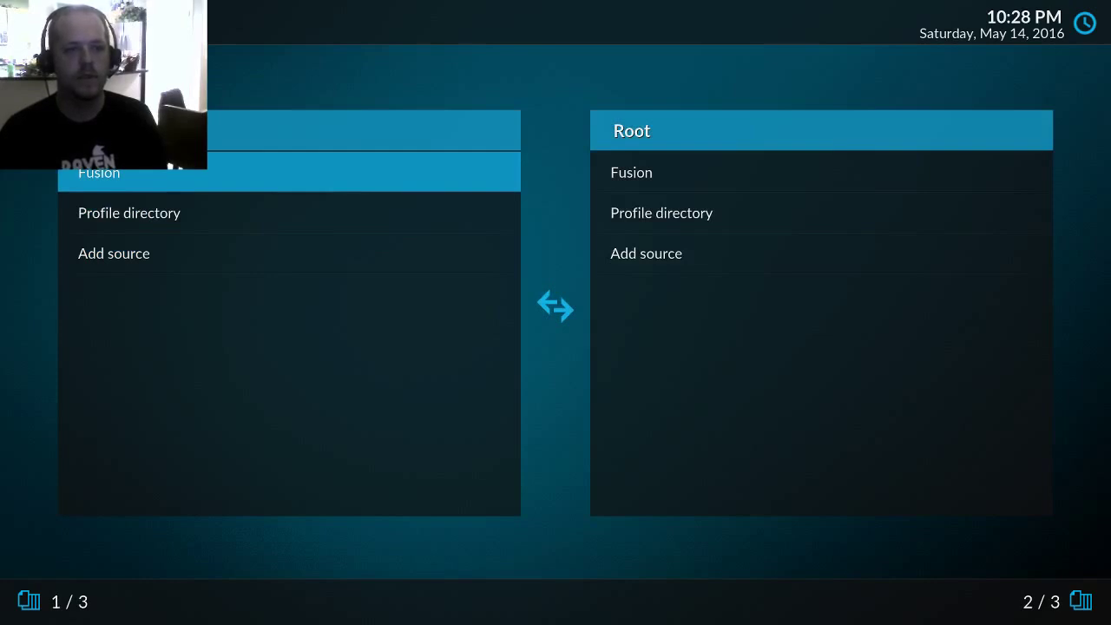
key(Return)
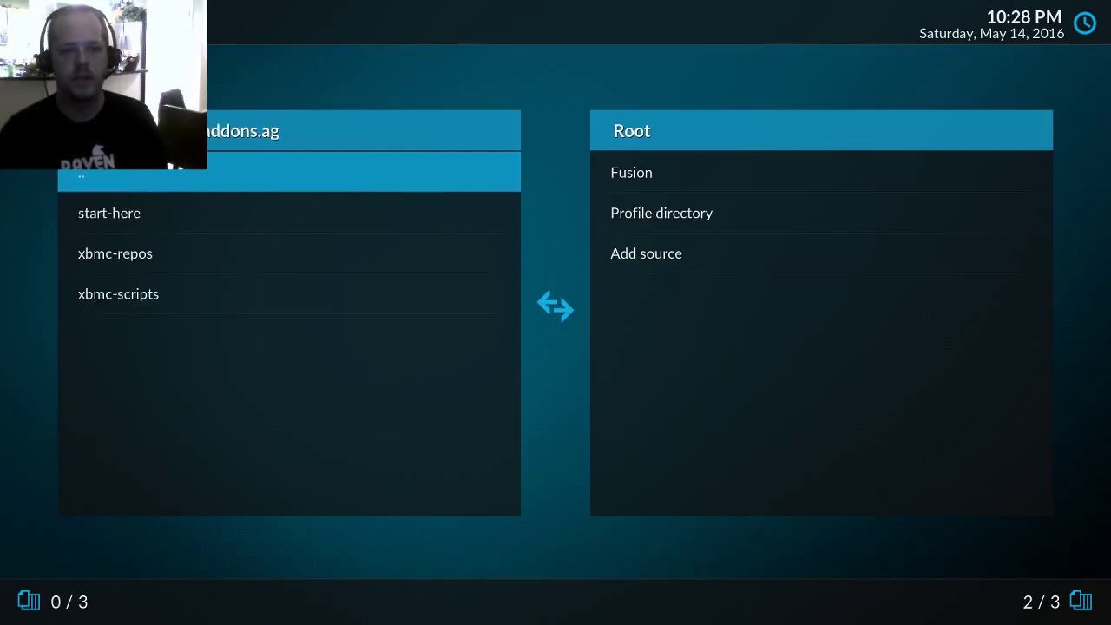
key(Down)
key(Down)
key(Up)
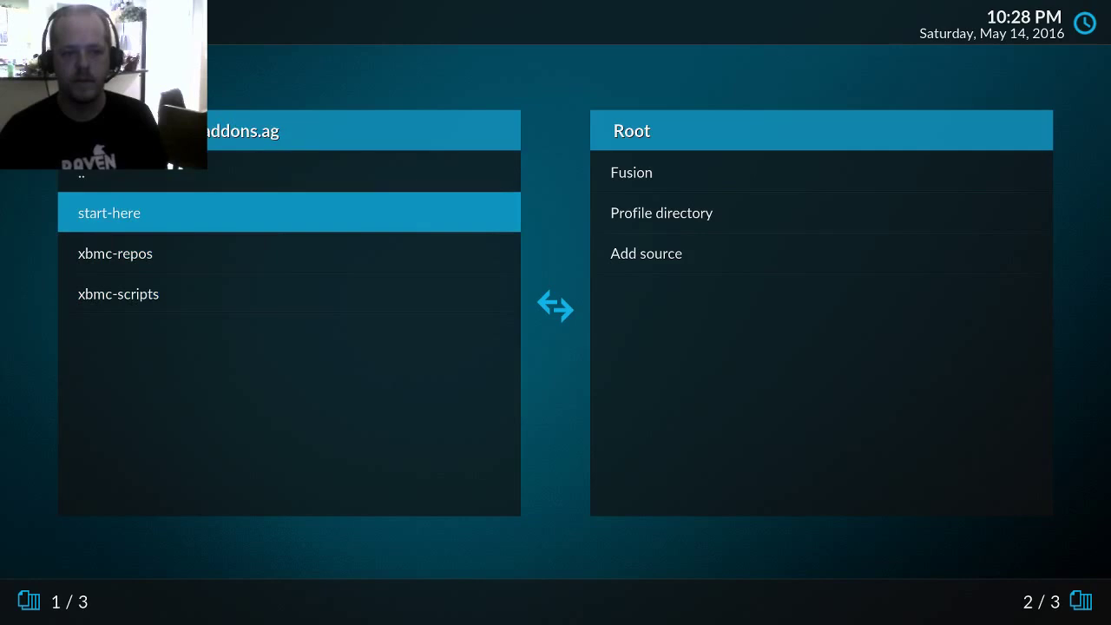
key(BackSpace)
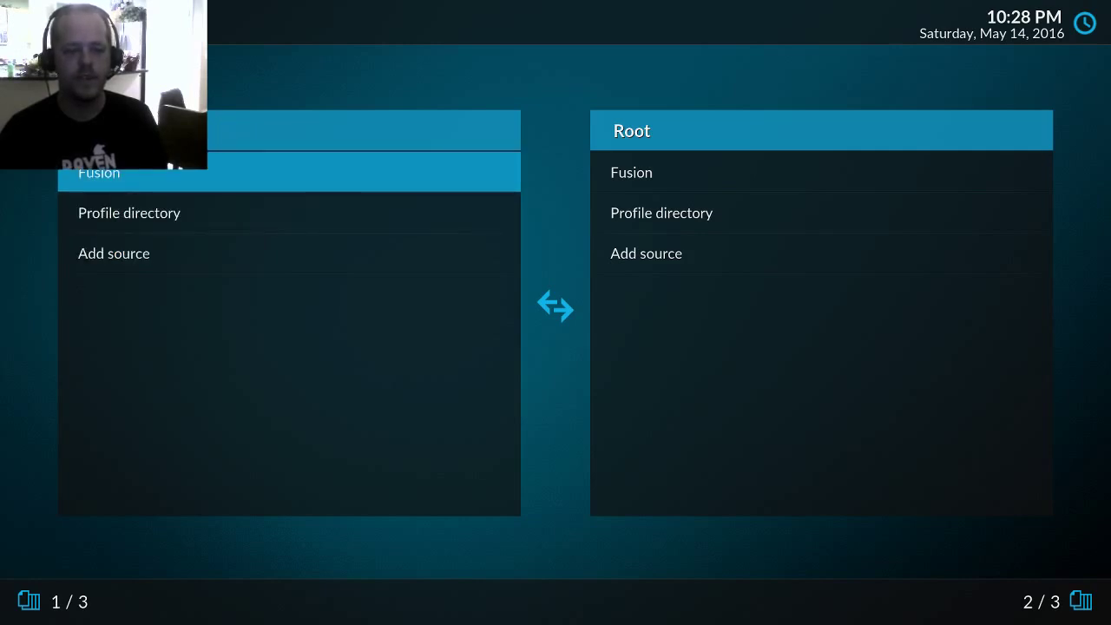
key(Return)
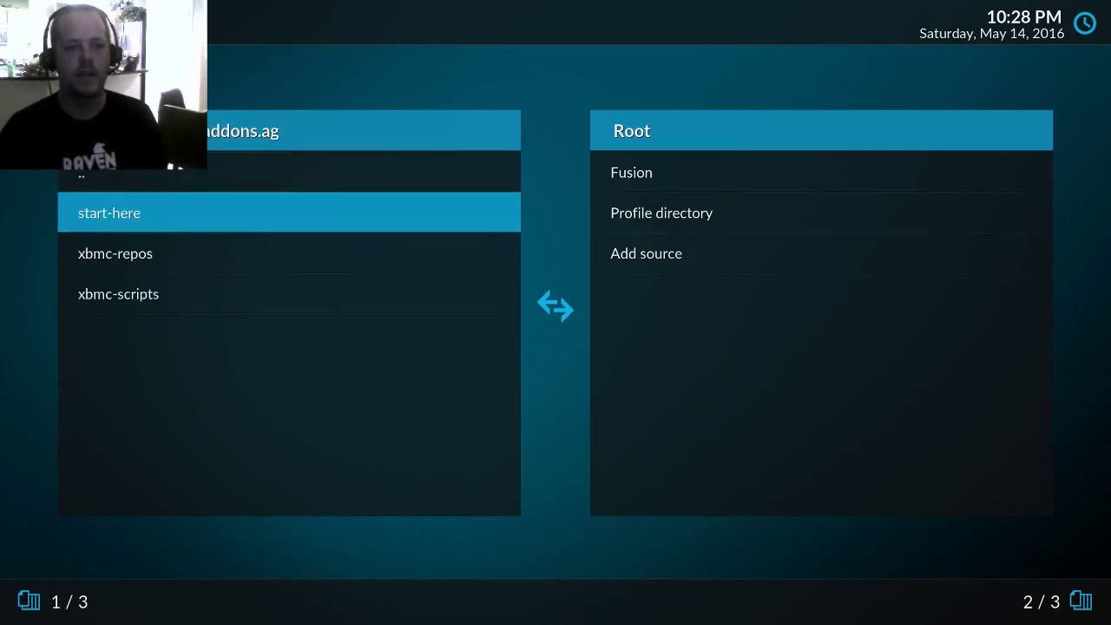
key(Down)
key(Down)
key(BackSpace)
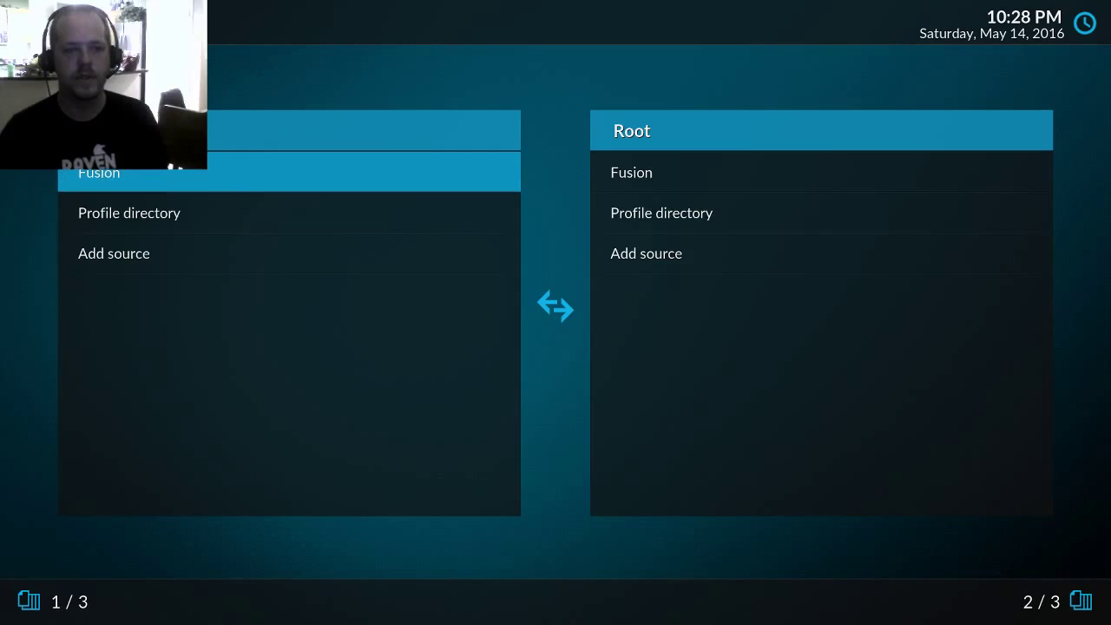
key(BackSpace)
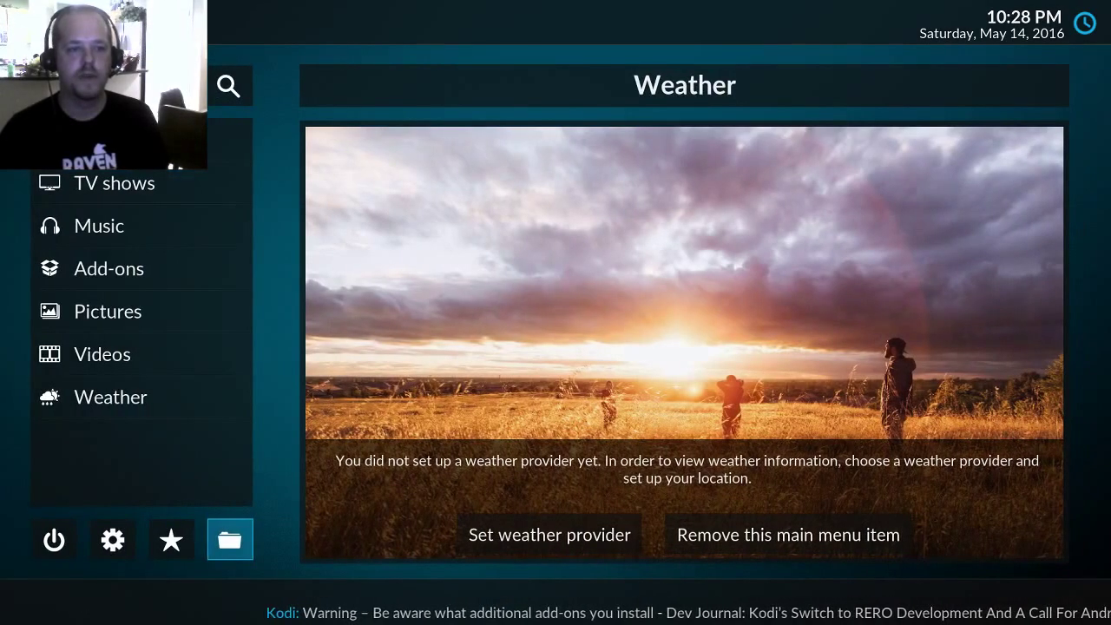
- Open the add-on browser from the Add-ons section and start installing from a zip file
key(Up)
key(Up)
key(Up)
key(Up)
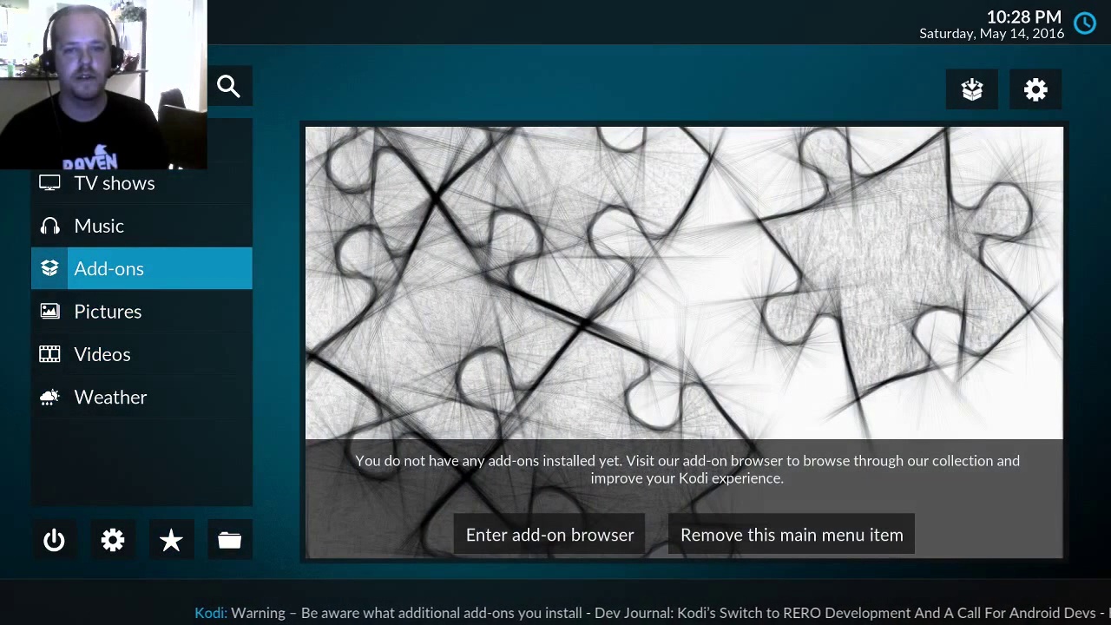
key(Right)
key(Up)
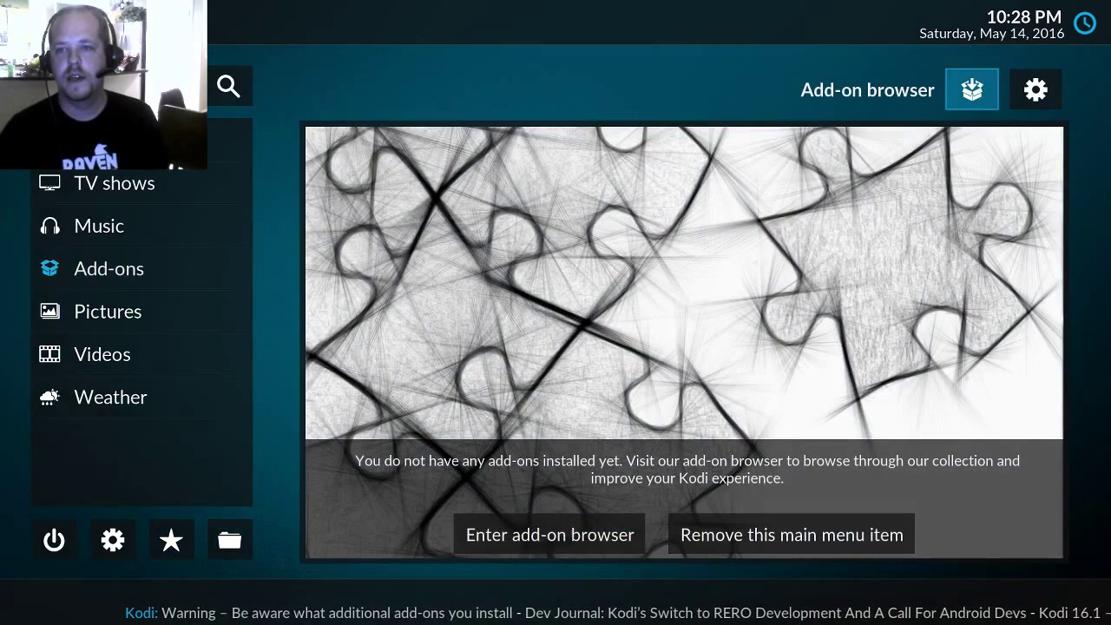
key(Return)
key(Right)
key(Right)
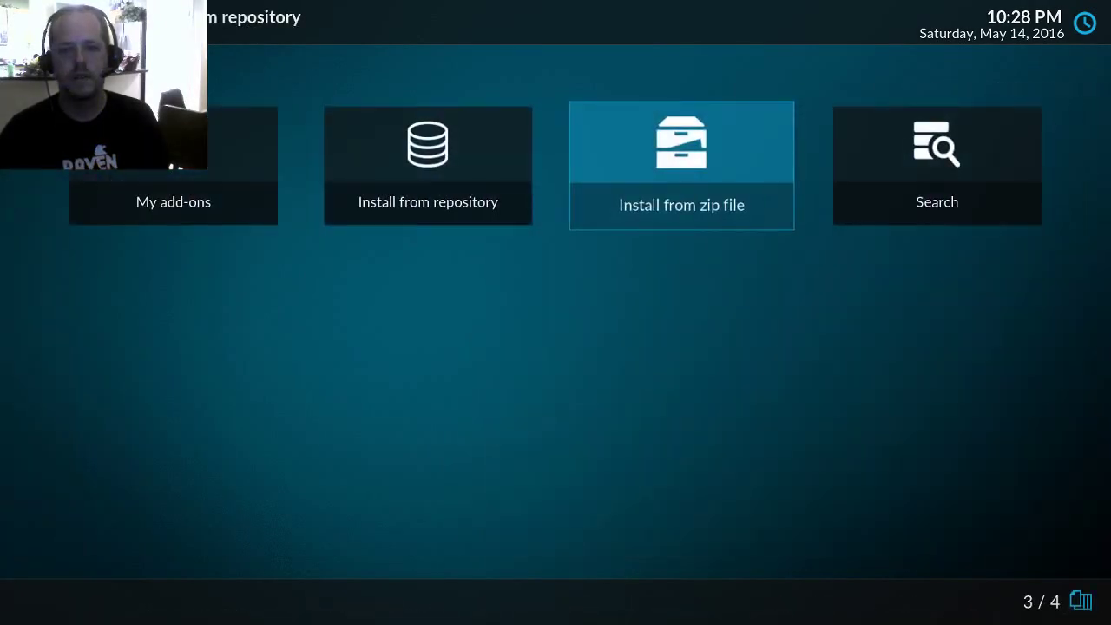
key(Return)
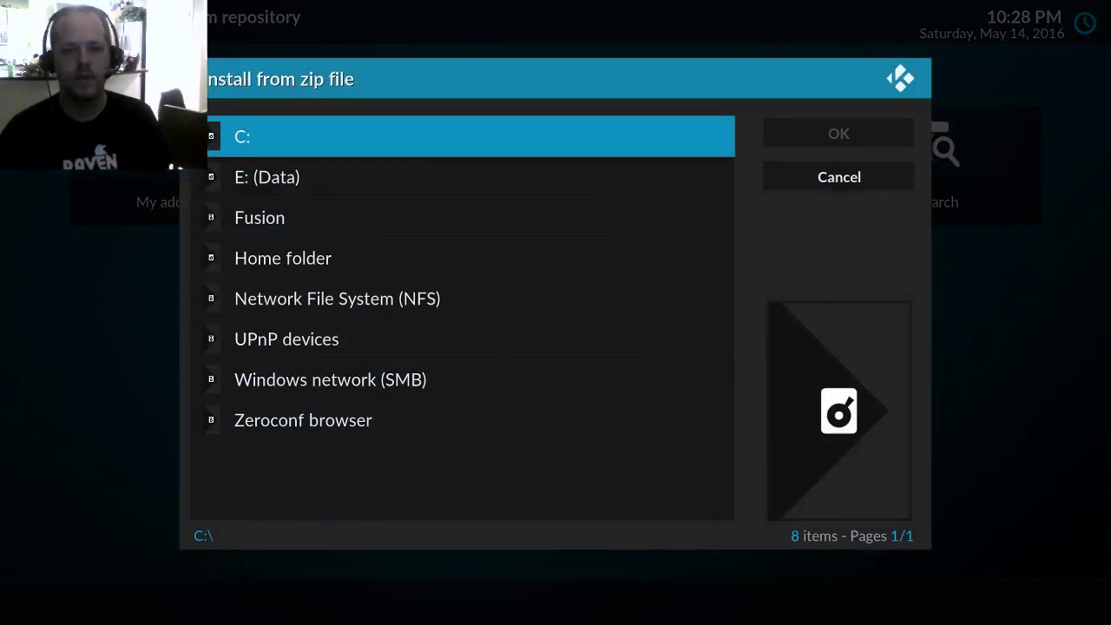
- Browse the Fusion source to the english folder inside xbmc-repos
key(Down)
key(Down)
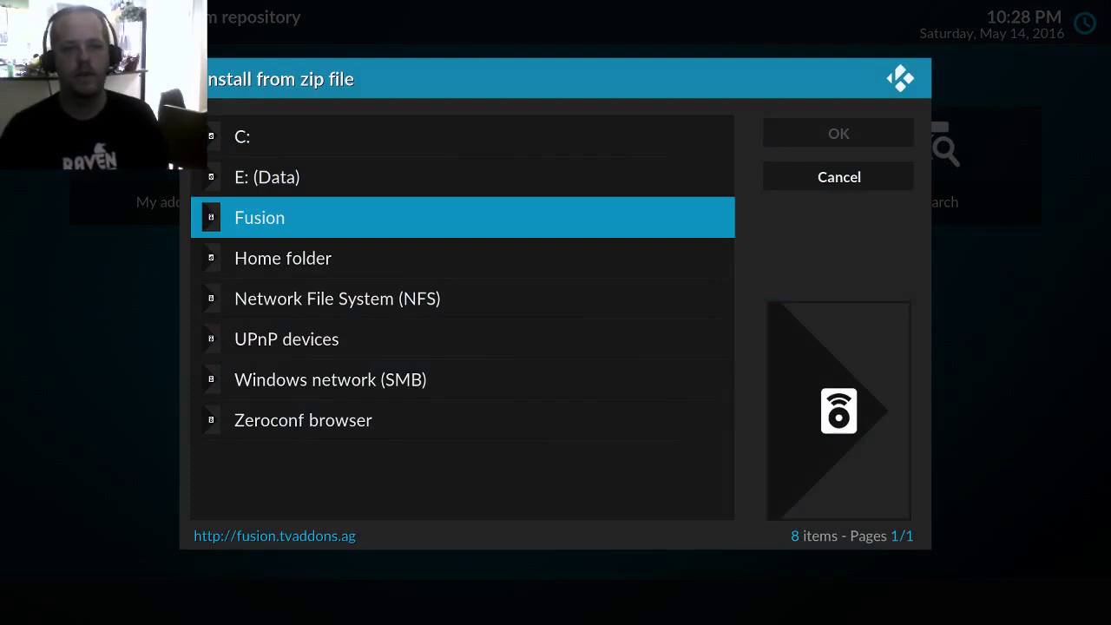
key(Return)
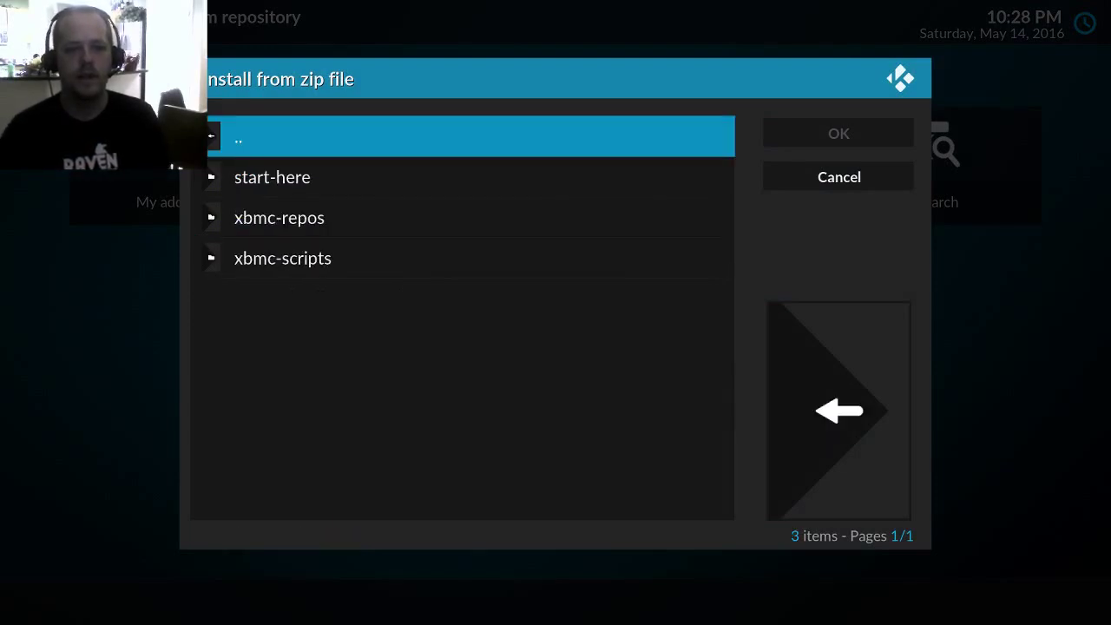
key(Down)
key(Down)
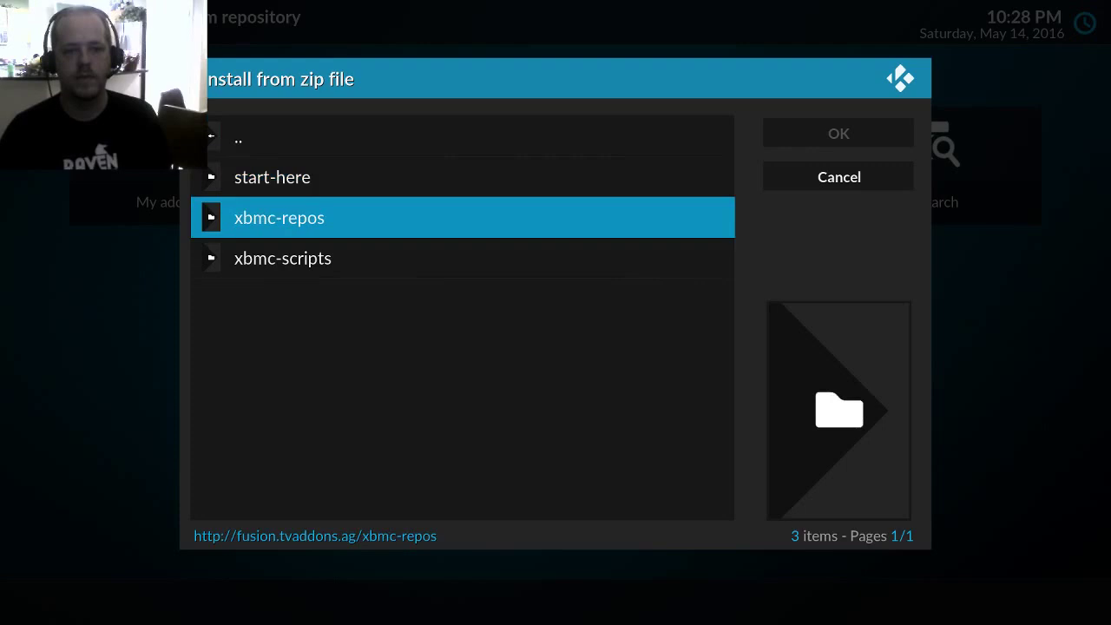
key(Return)
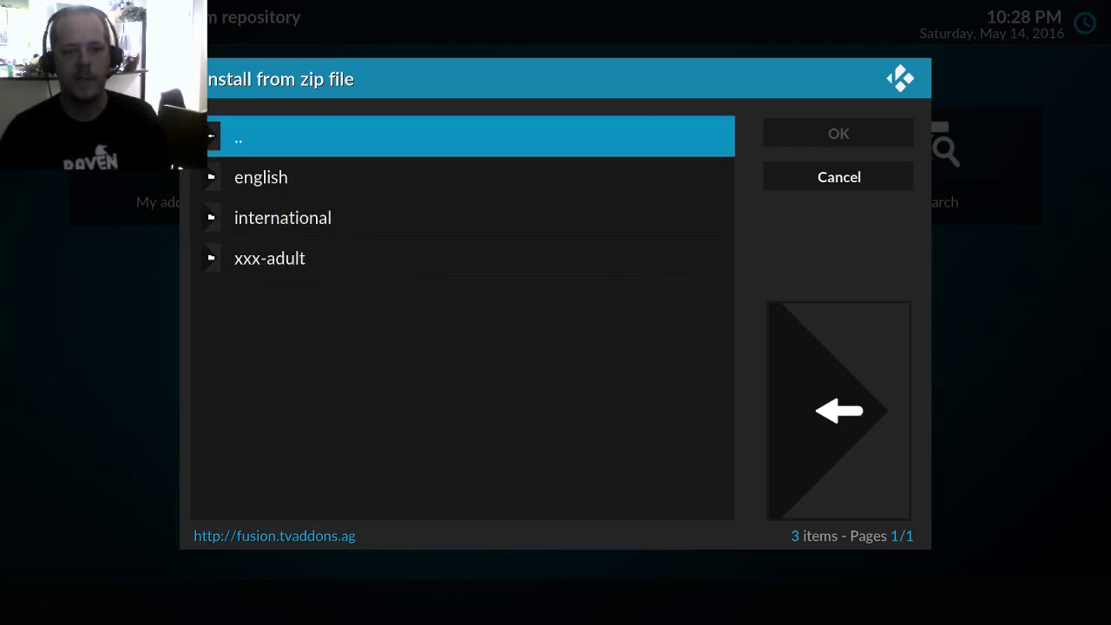
key(Down)
key(Return)
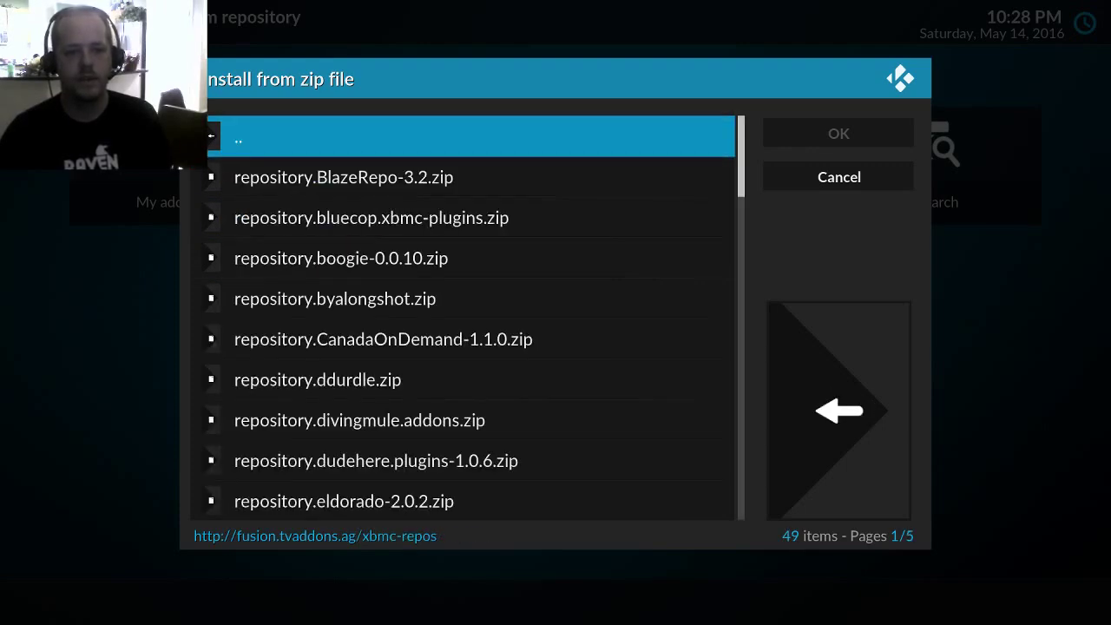
- Find repository.exodus-1.0.0.zip in the zip file list and install it
key(Right)
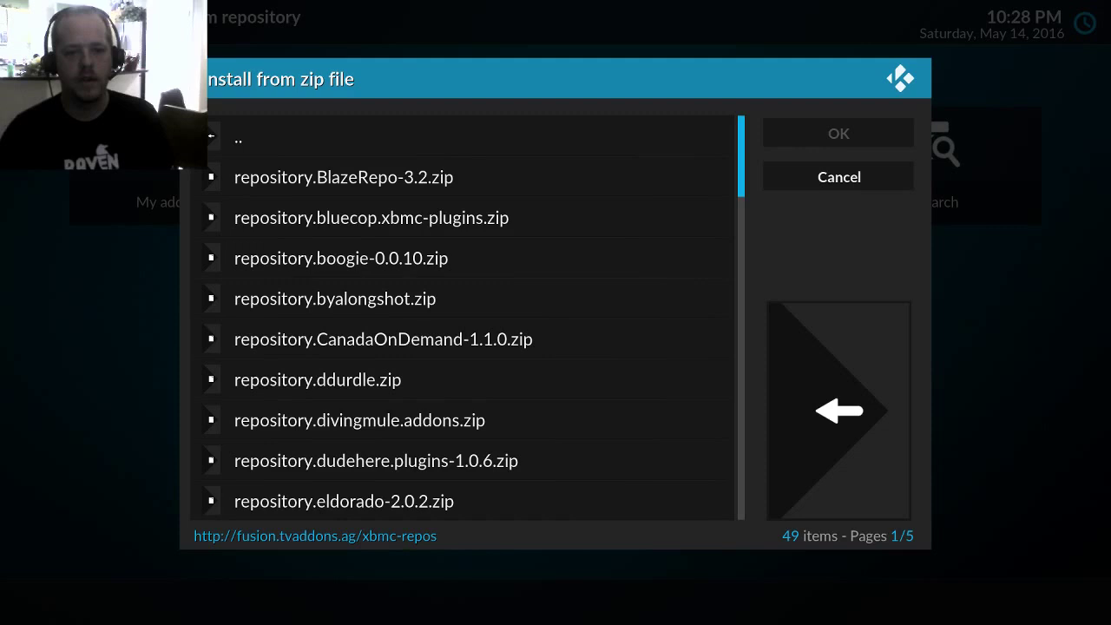
key(Down)
key(Left)
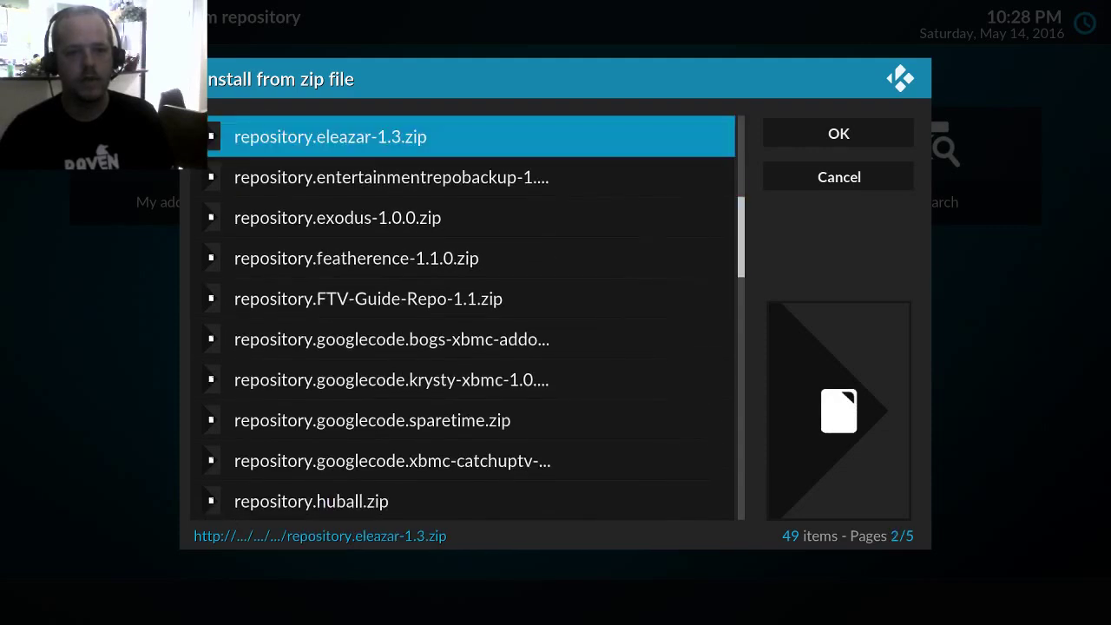
key(Down)
key(Down)
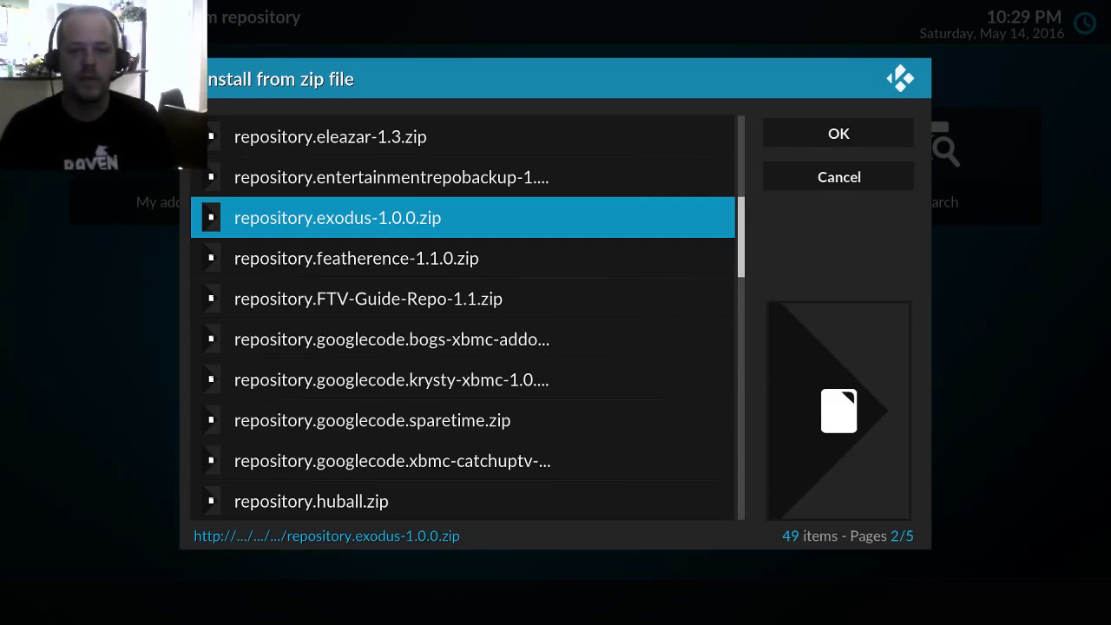
key(Return)
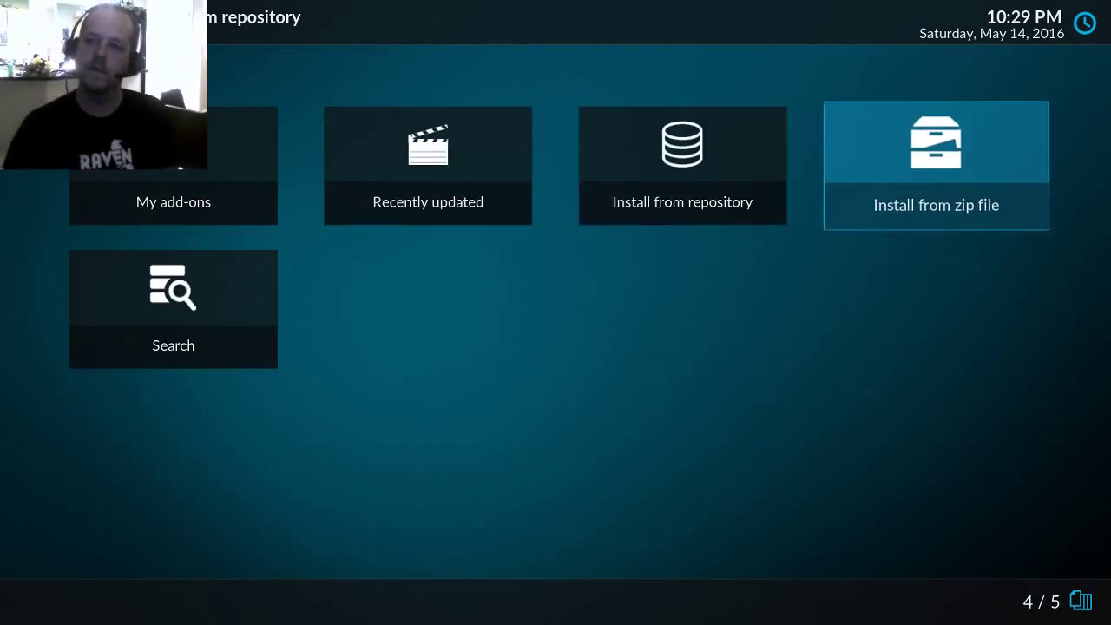
- Choose to install from a repository and open the Exodus repository
key(Left)
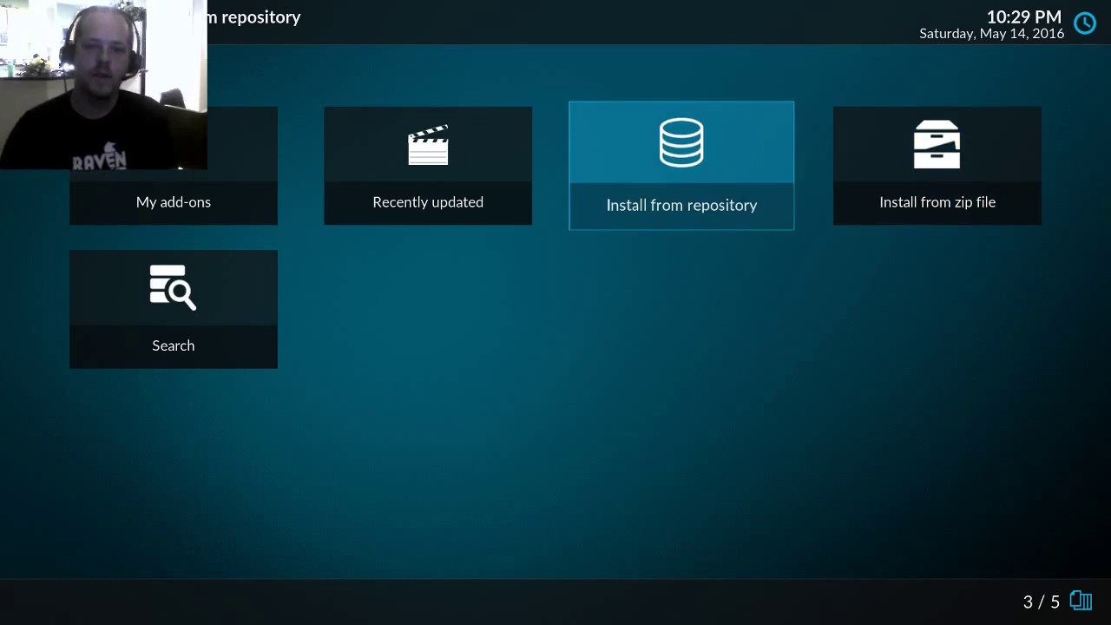
key(Return)
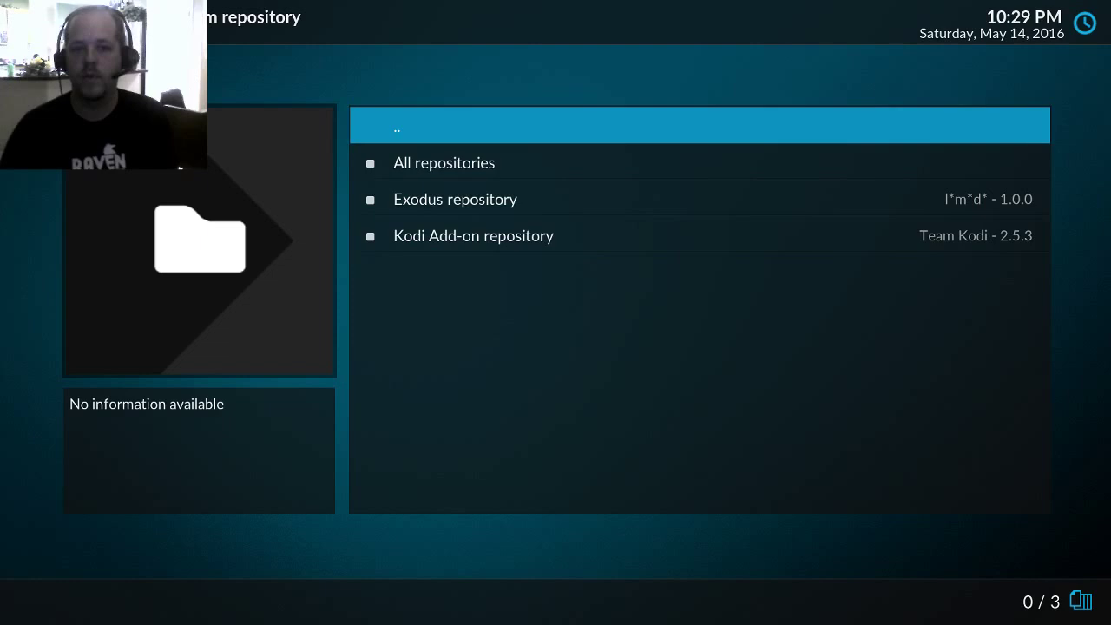
key(Down)
key(Down)
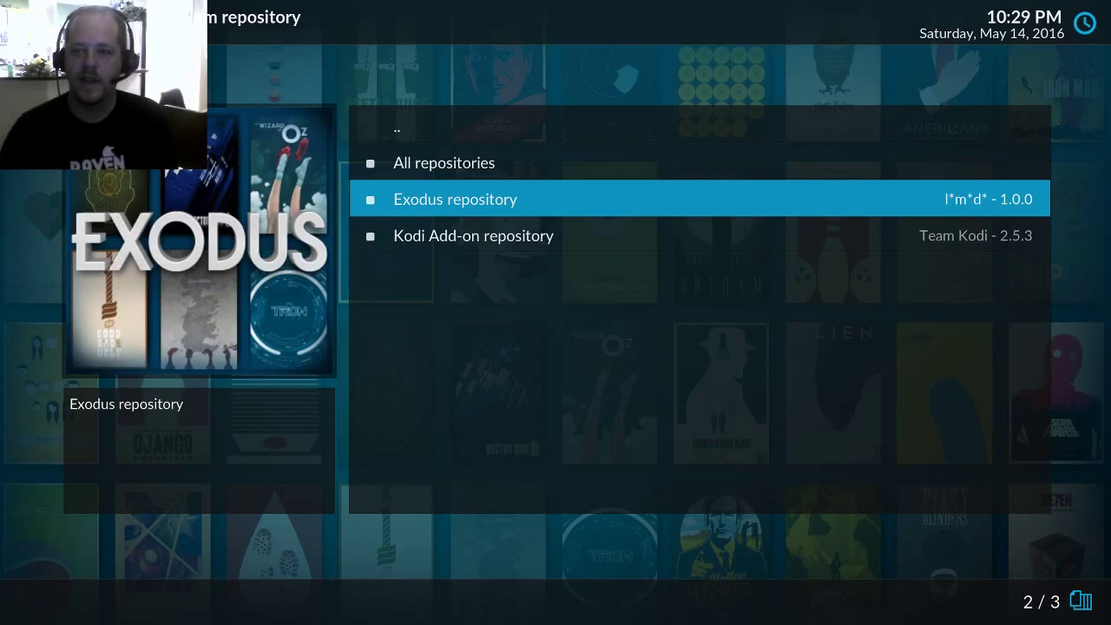
key(Return)
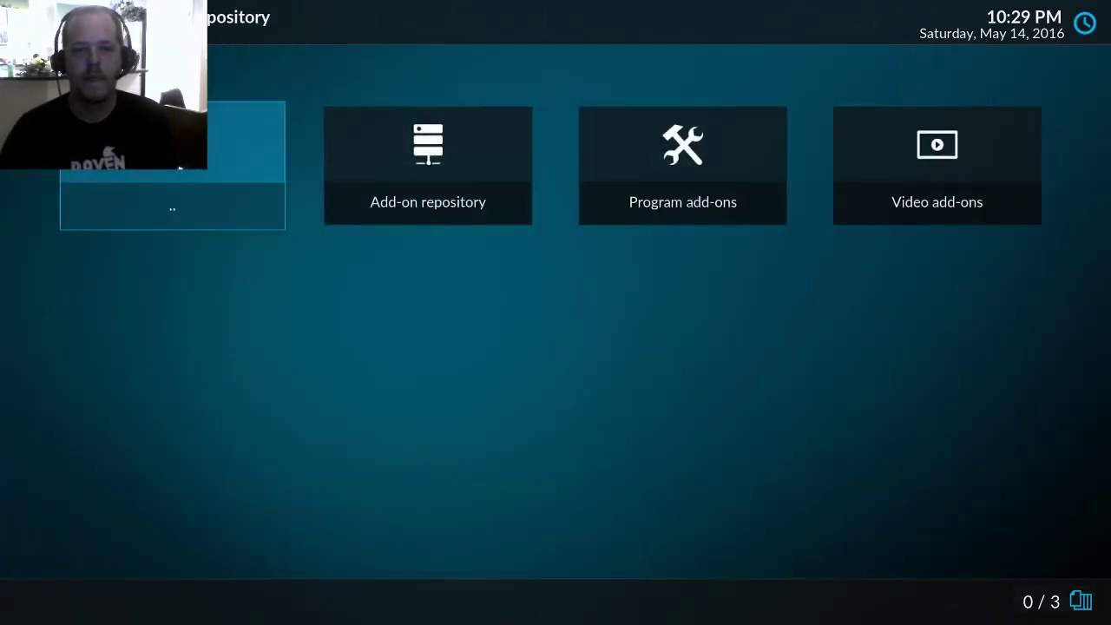
- Open the details of the Exodus add-on in the repository's video add-ons
key(Right)
key(Right)
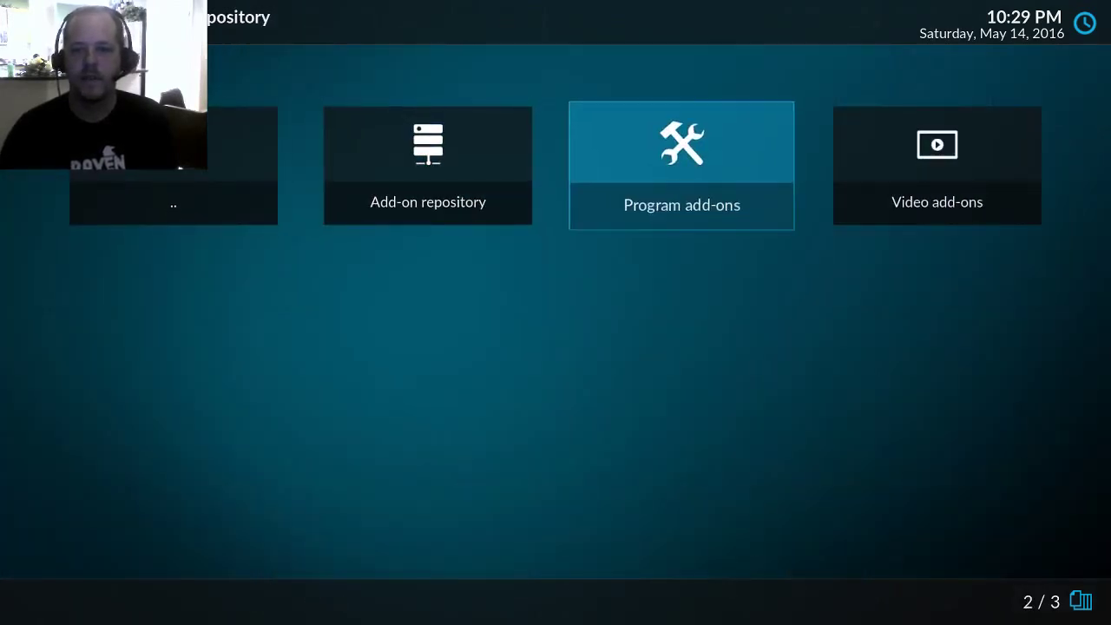
key(Right)
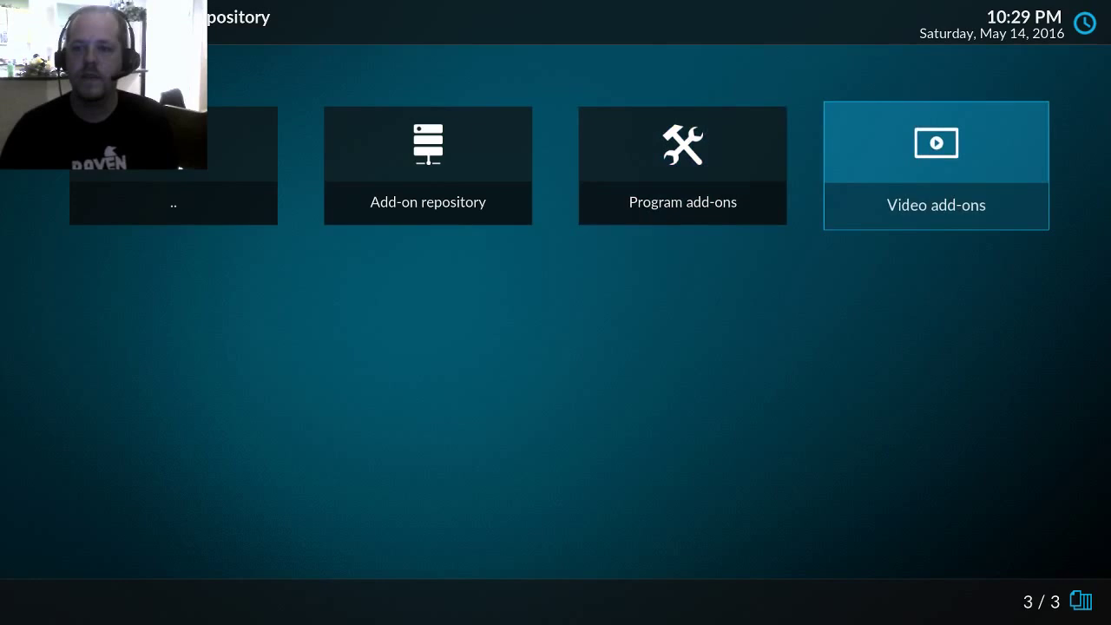
key(Return)
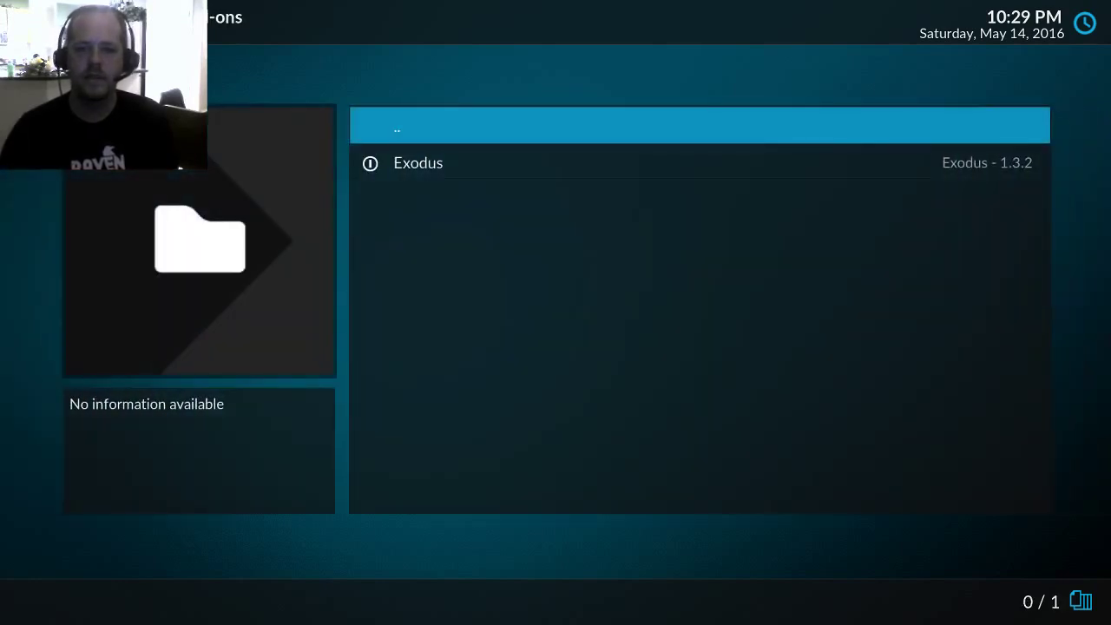
key(Down)
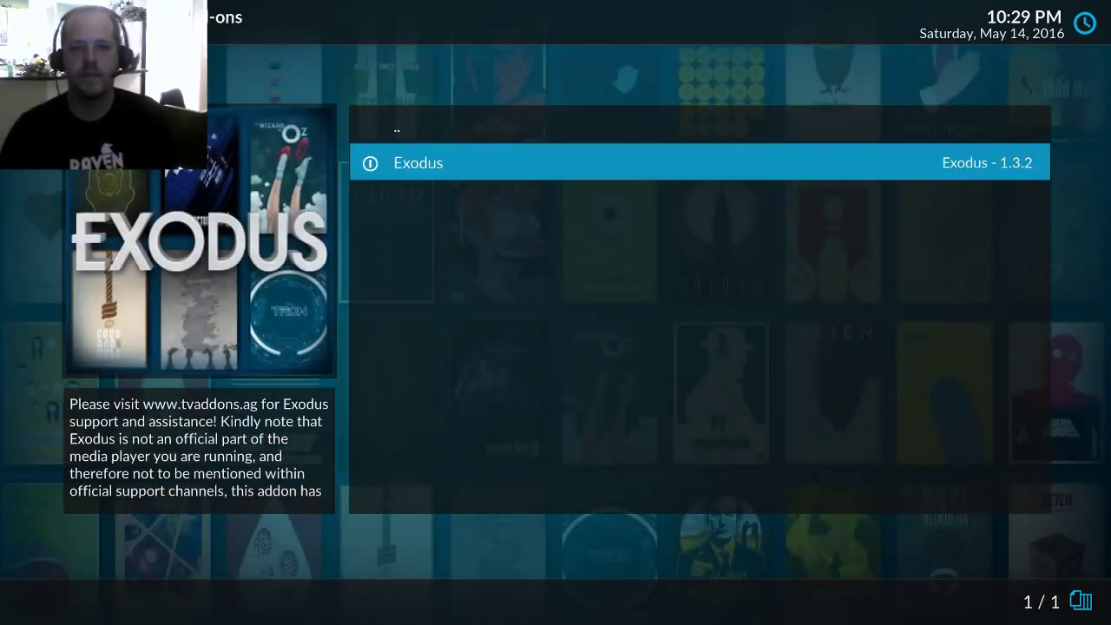
key(Return)
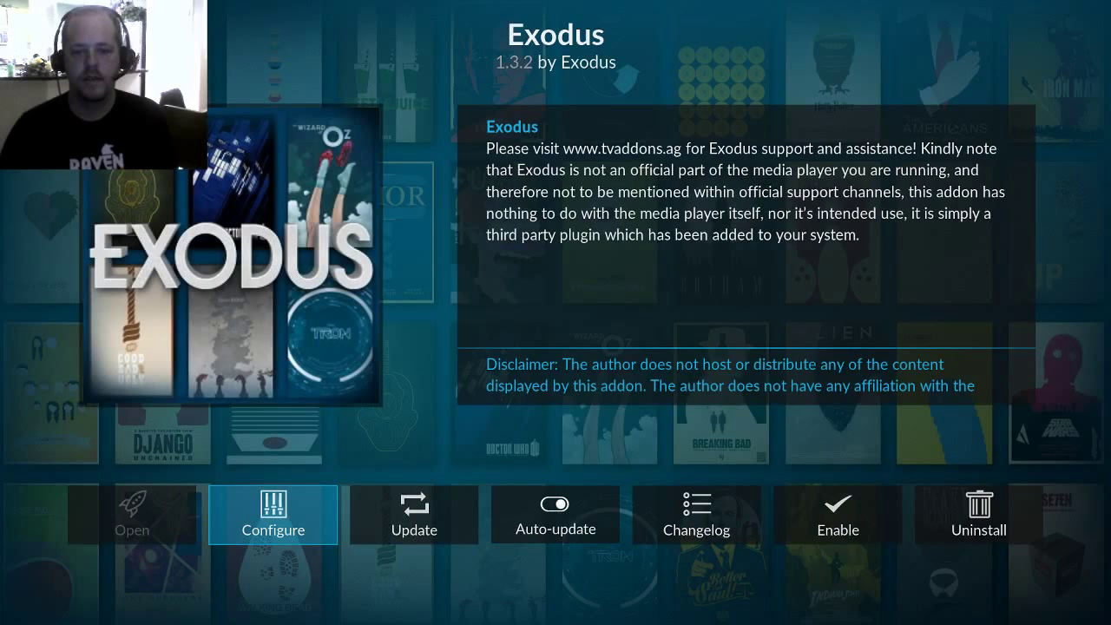
- Enable the Exodus video add-on and close its details
key(Right)
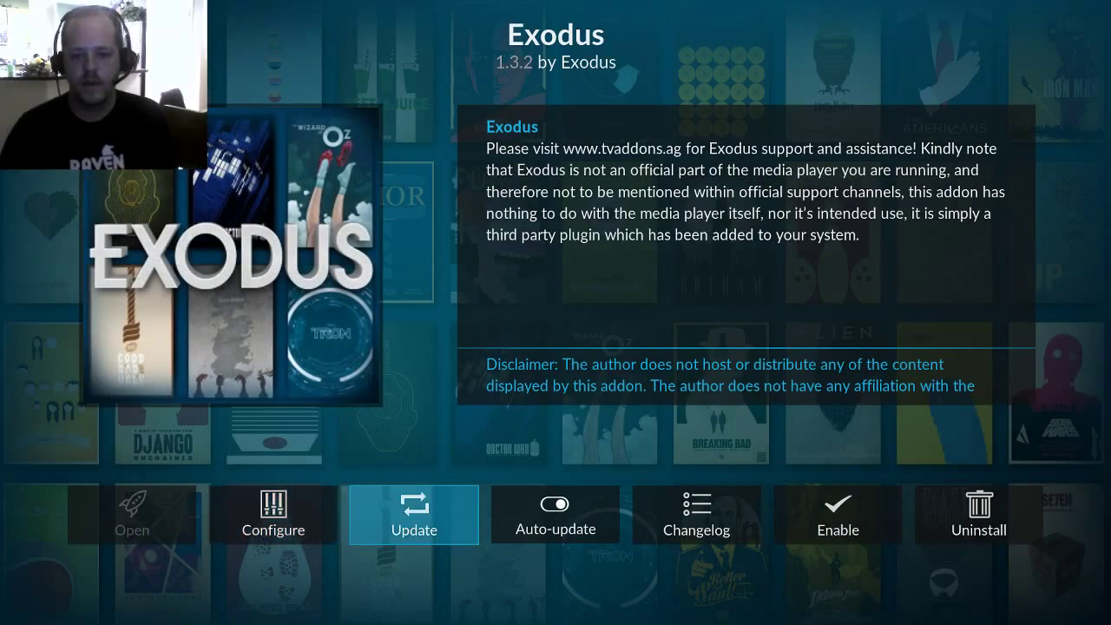
key(Right)
key(Right)
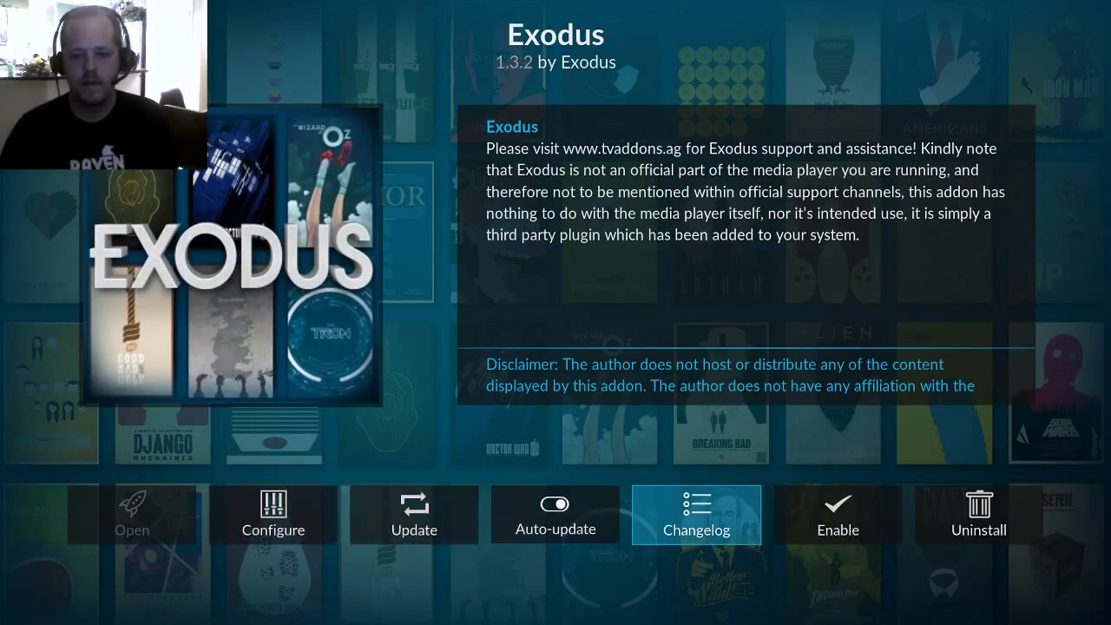
key(Right)
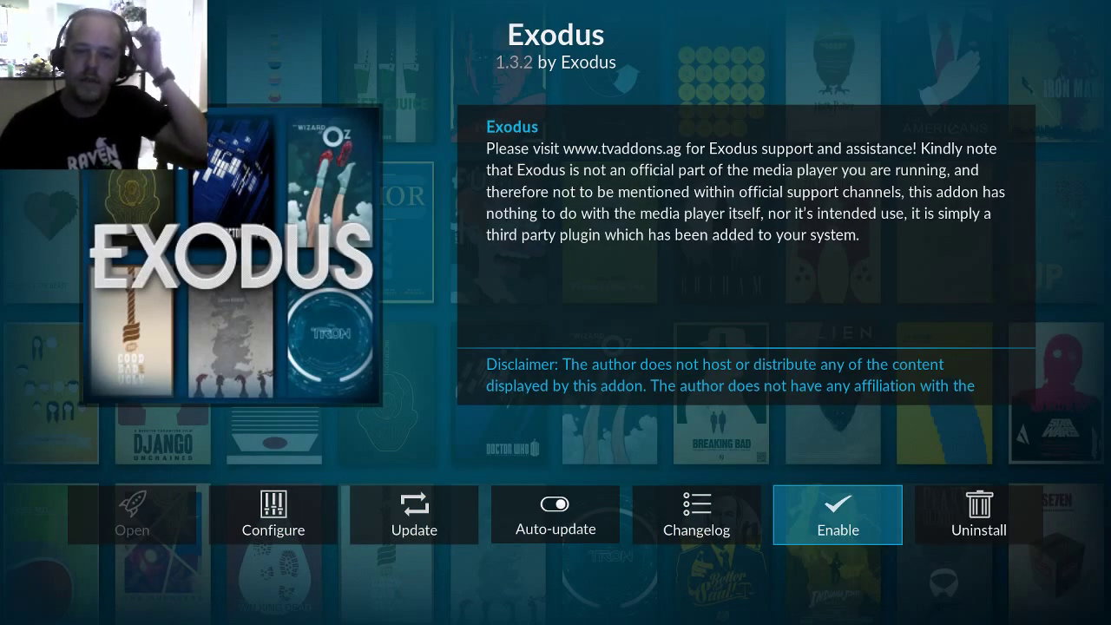
key(Return)
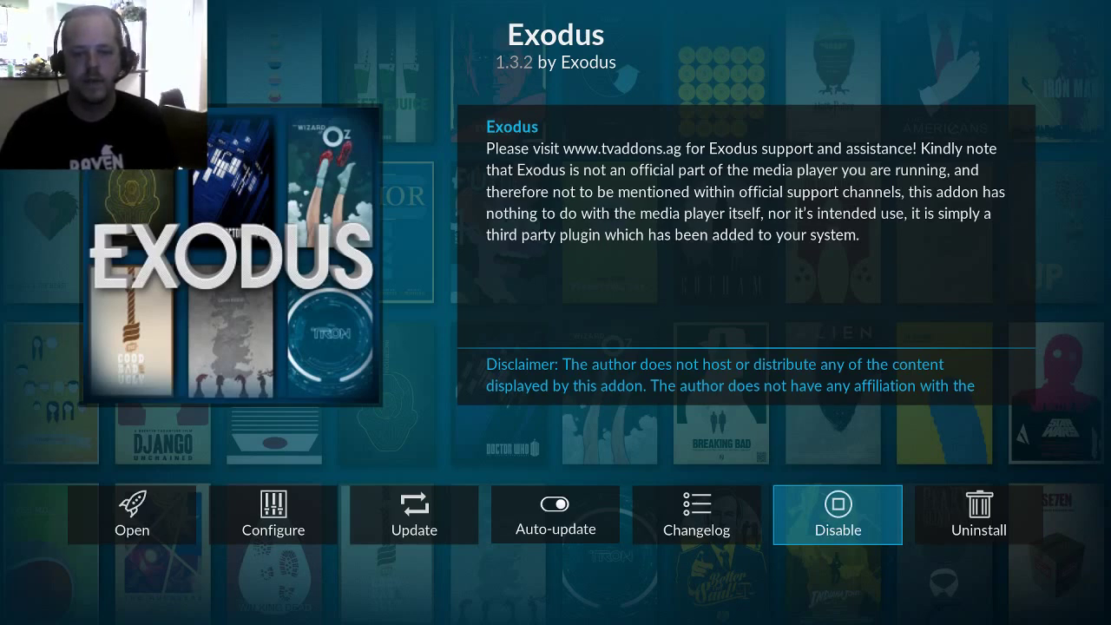
key(Escape)
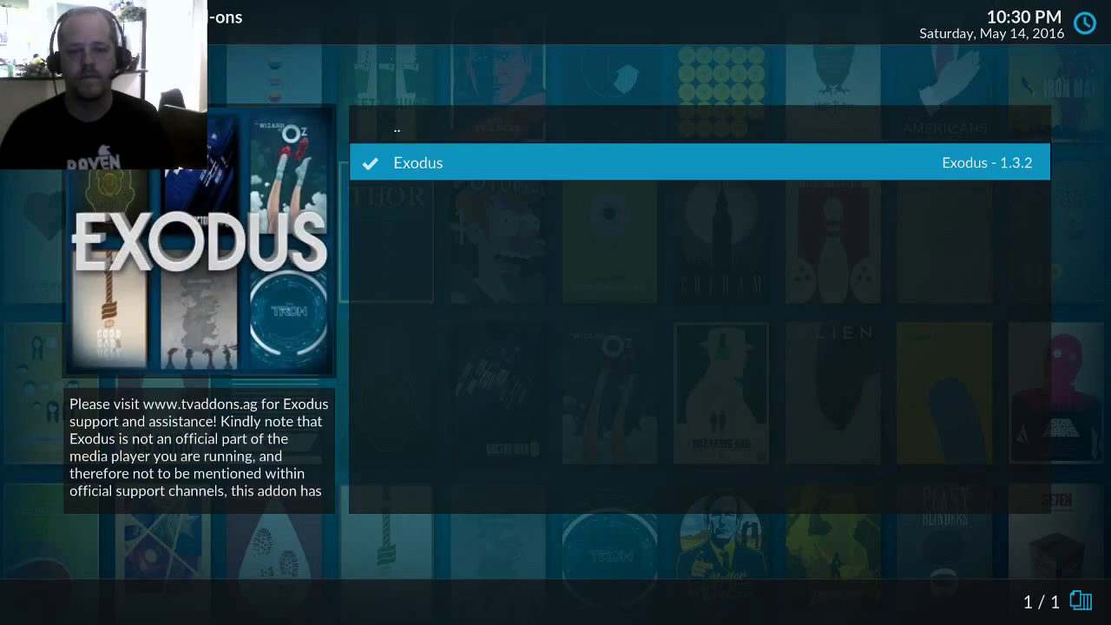
- Return to the home screen and check whether the Add-ons section lists the Exodus add-on
key(Escape)
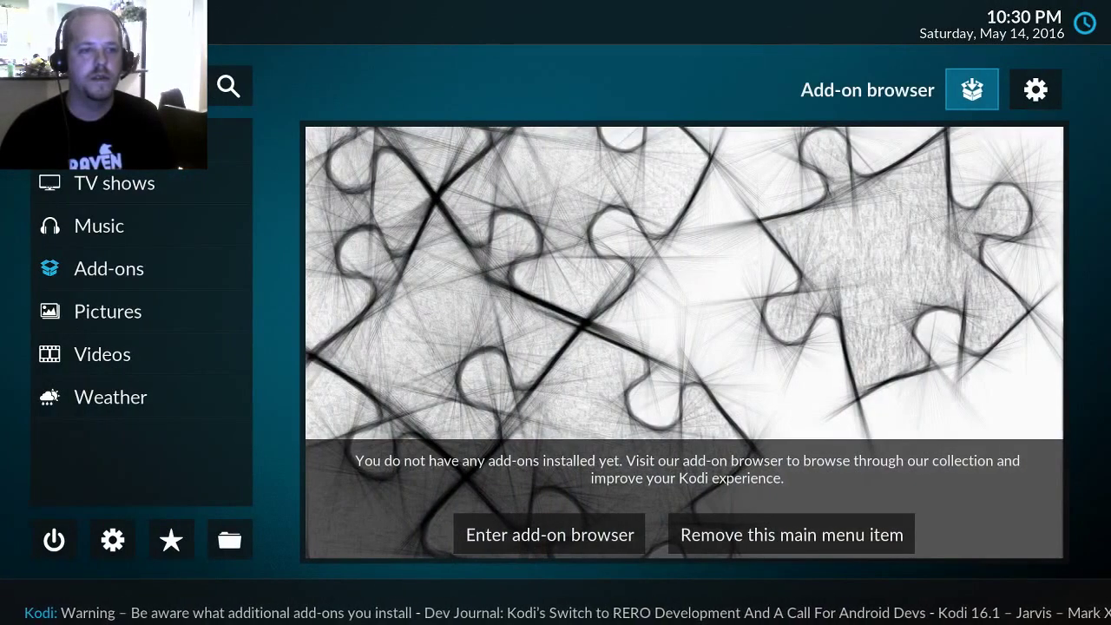
key(Left)
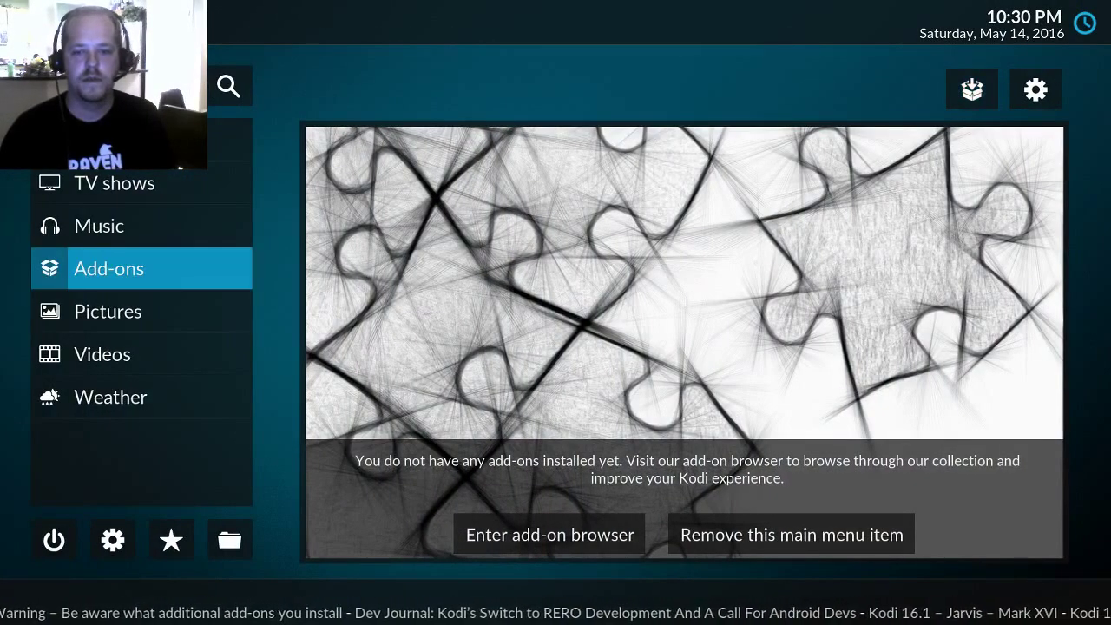
key(Right)
key(Left)
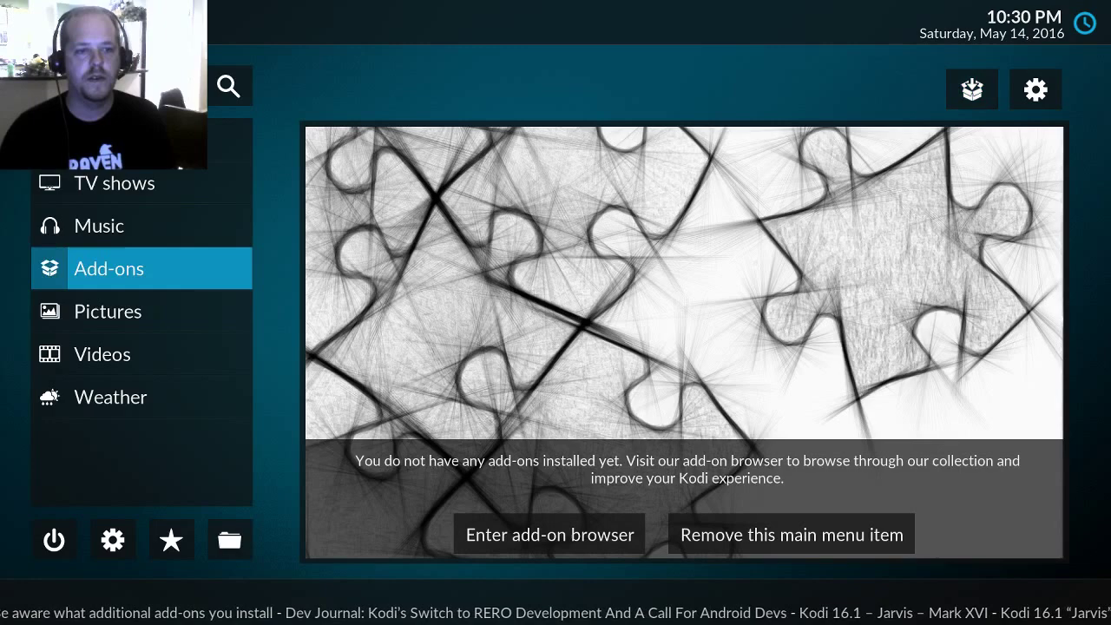
key(Down)
key(Up)
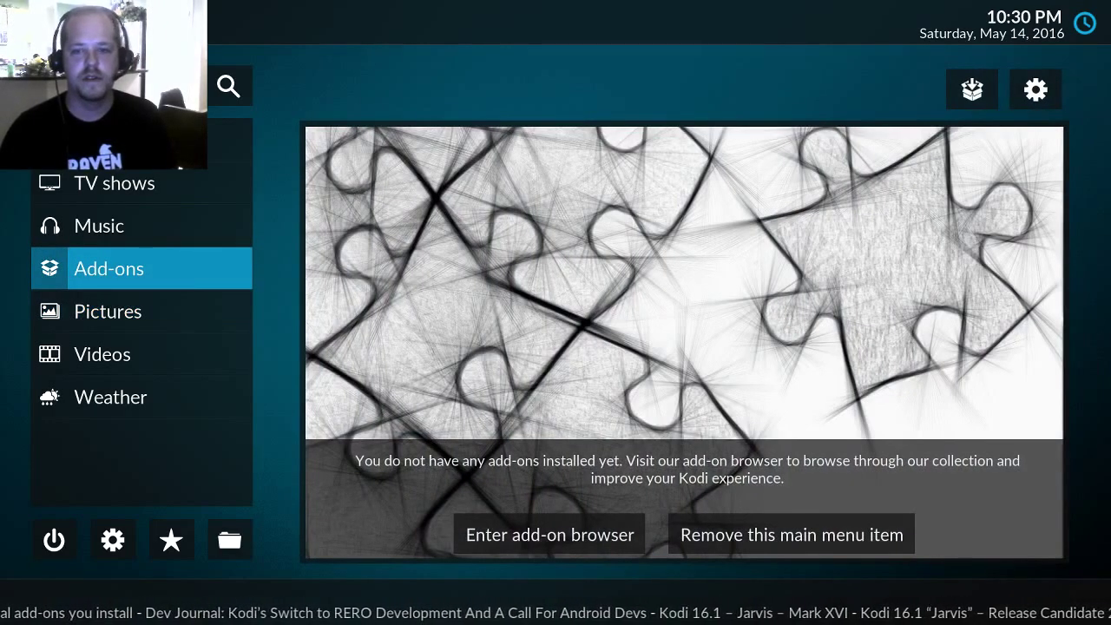
key(Right)
key(Right)
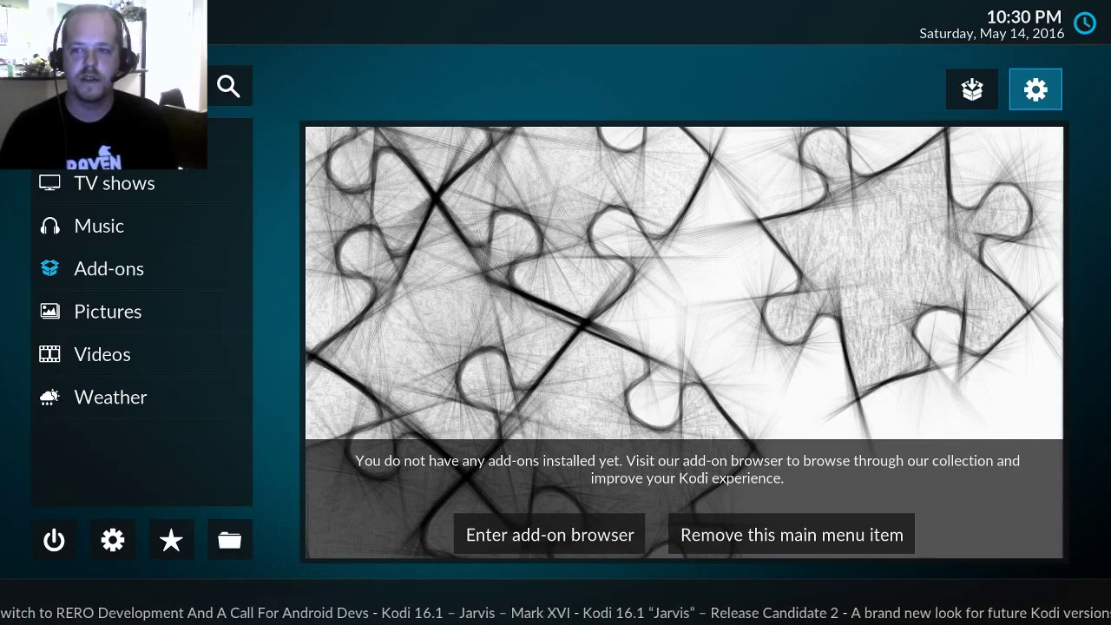
key(Left)
key(Right)
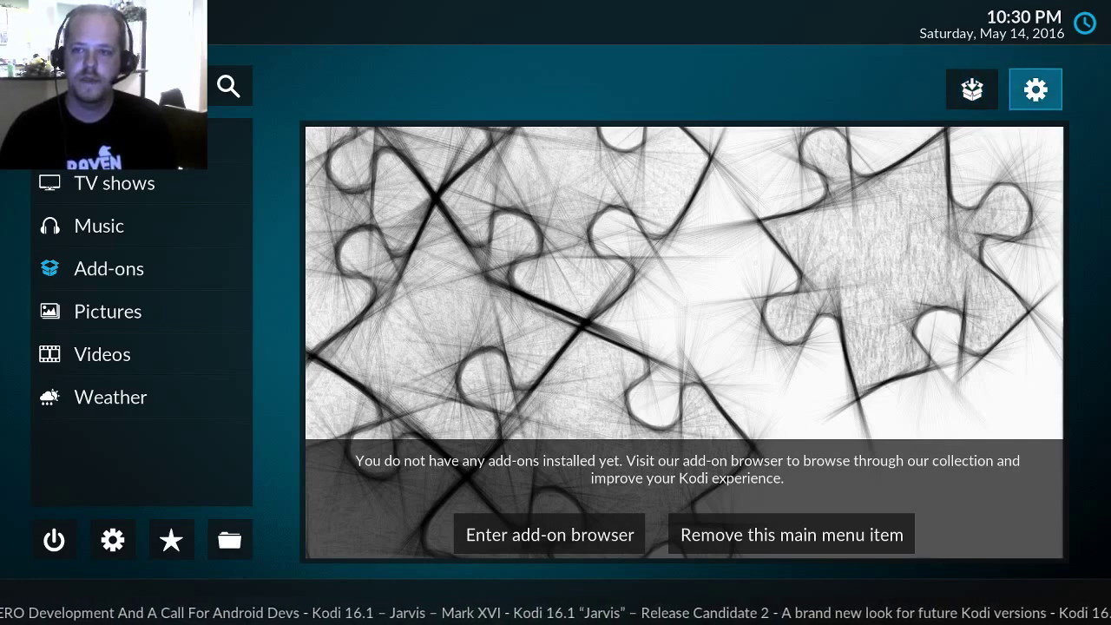
- Go back to Exodus in the repository's video add-ons and open its configuration settings
key(Down)
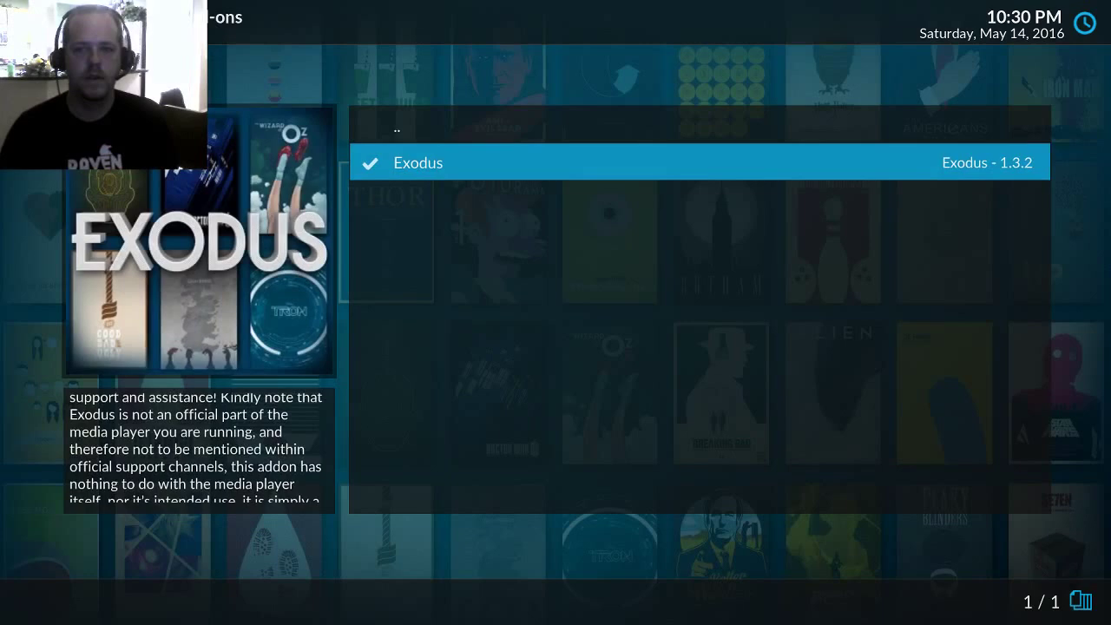
key(Return)
key(Left)
key(Left)
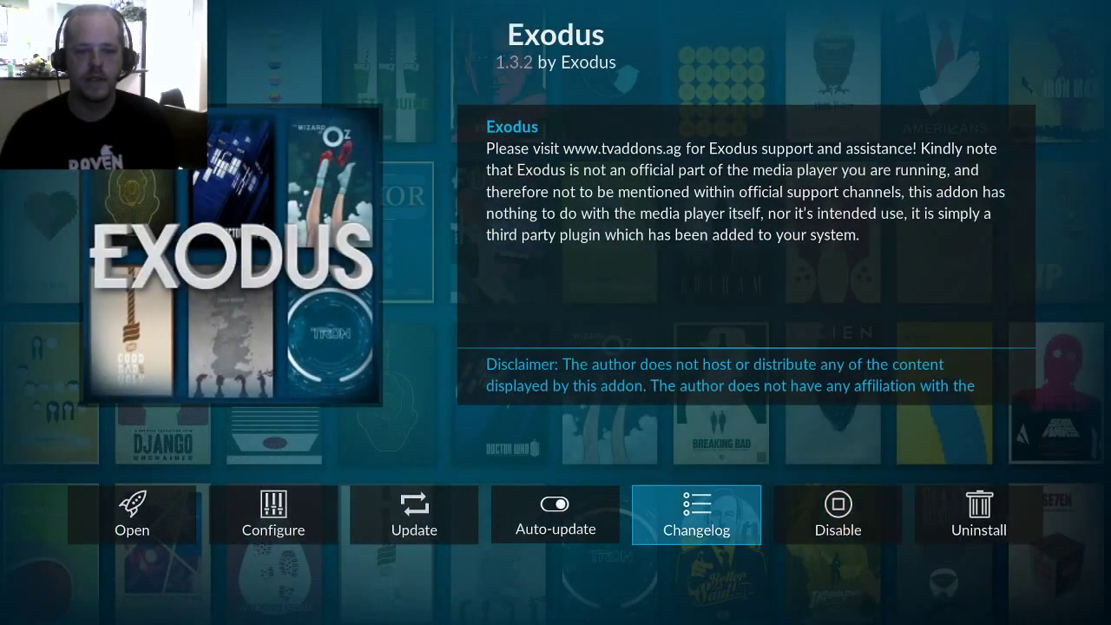
key(Left)
key(Left)
key(Left)
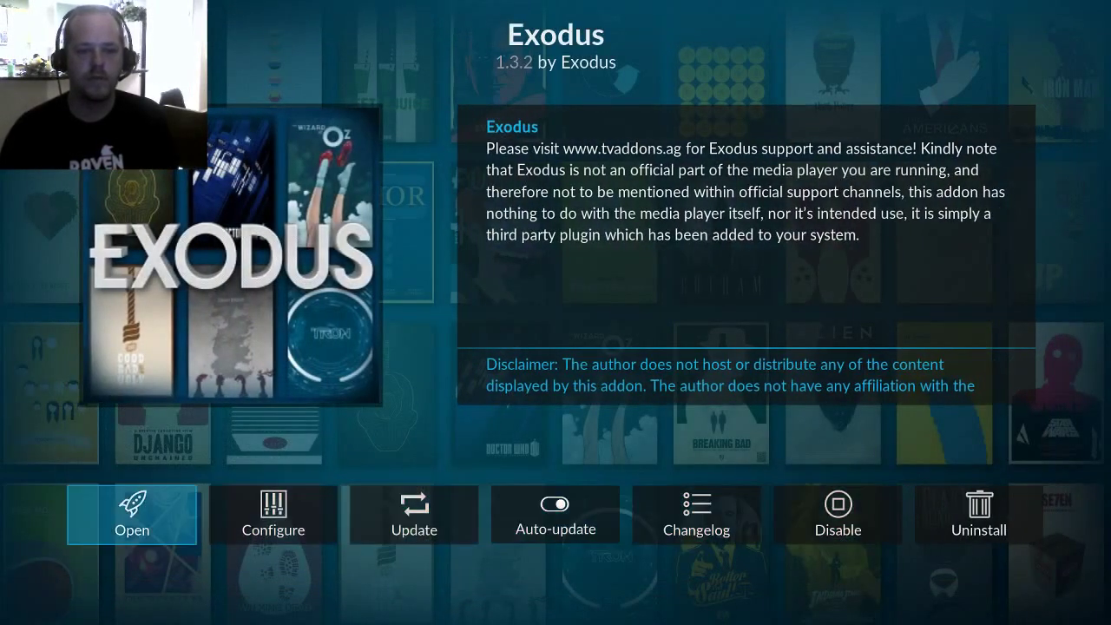
key(Right)
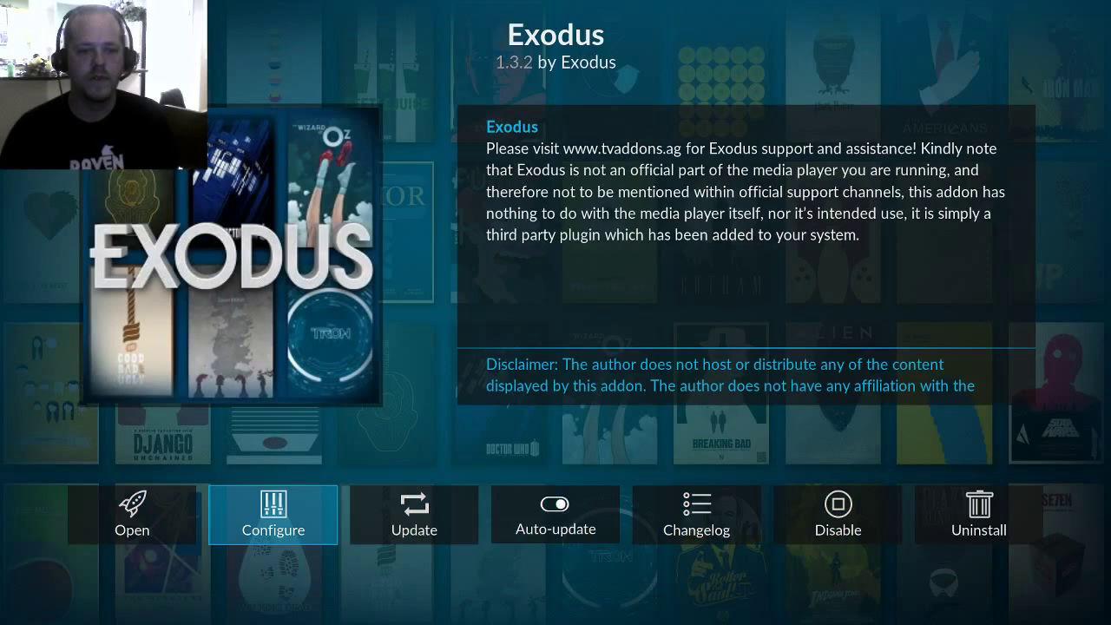
key(Left)
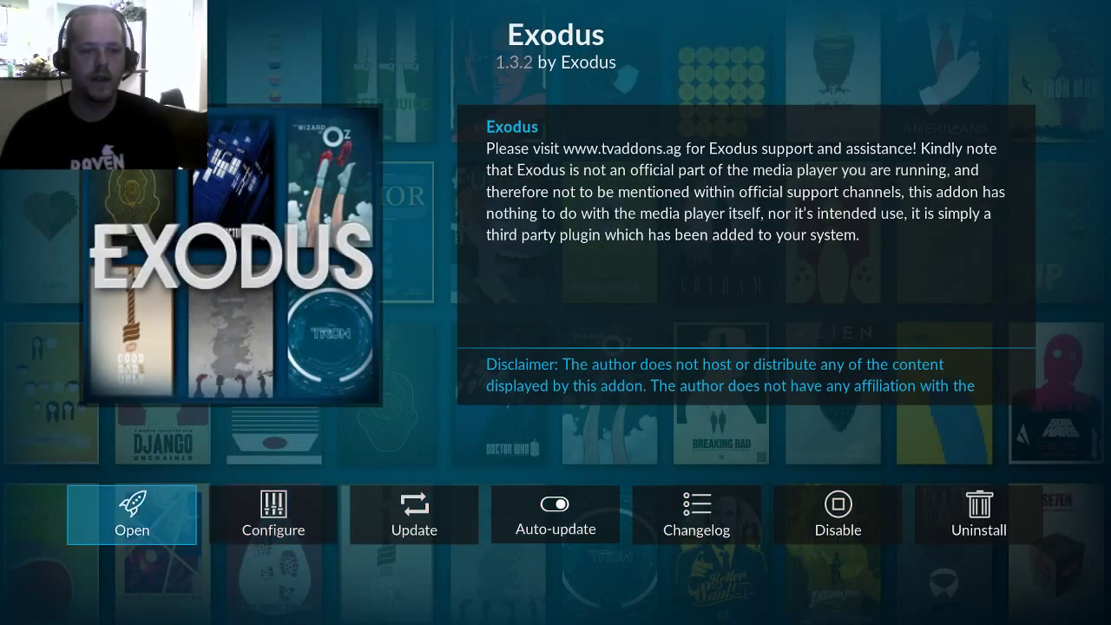
key(Right)
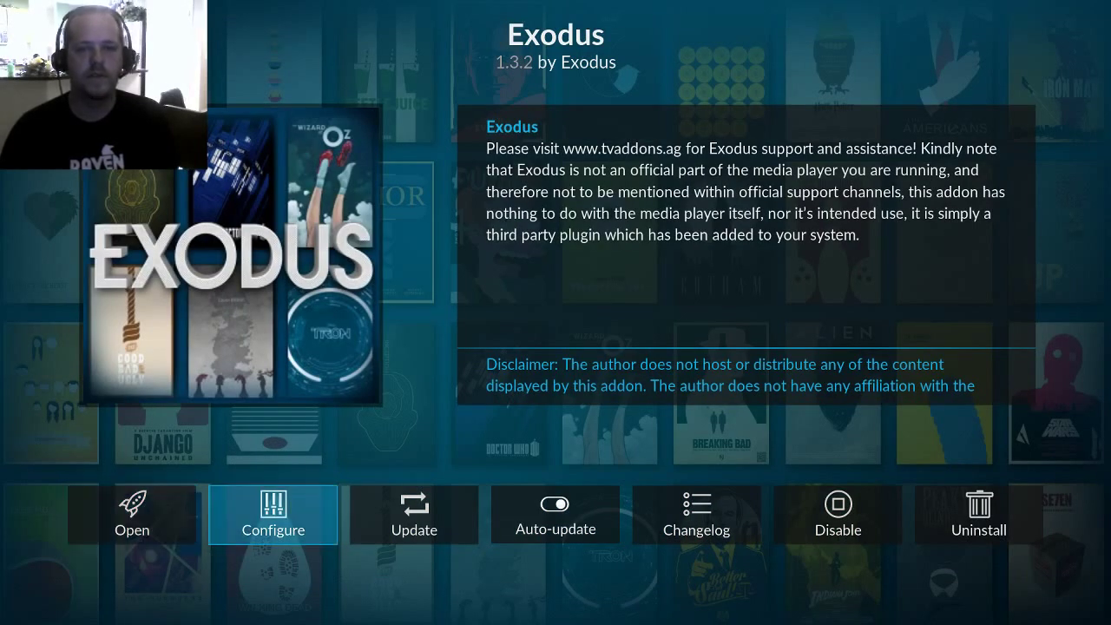
key(Return)
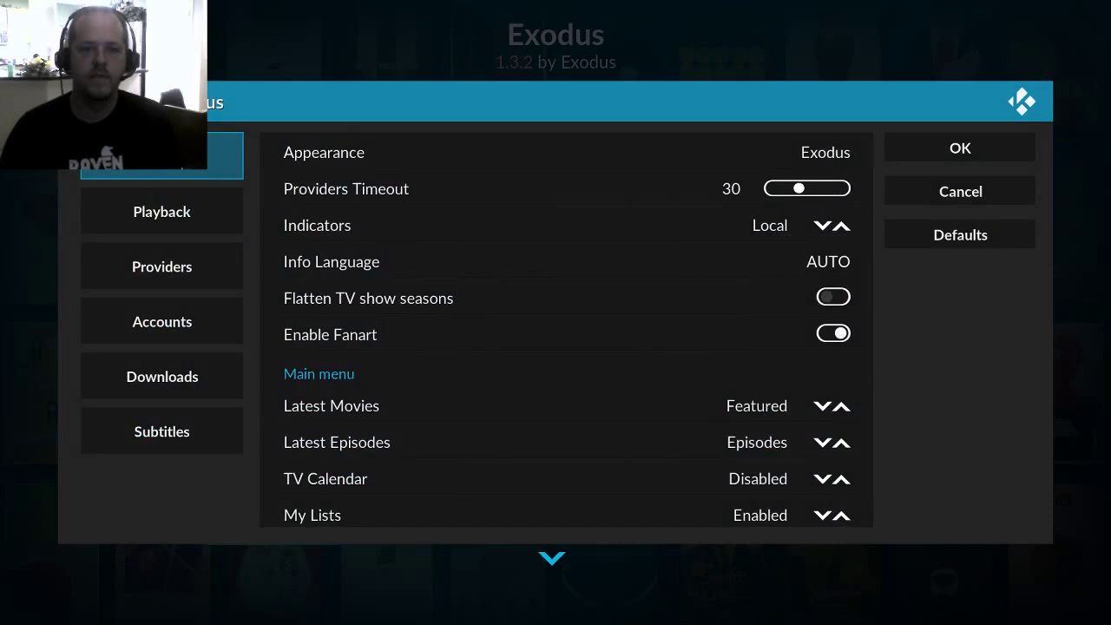
- Review the available appearance themes and set the Exodus add-on's Appearance to Exuary
key(Right)
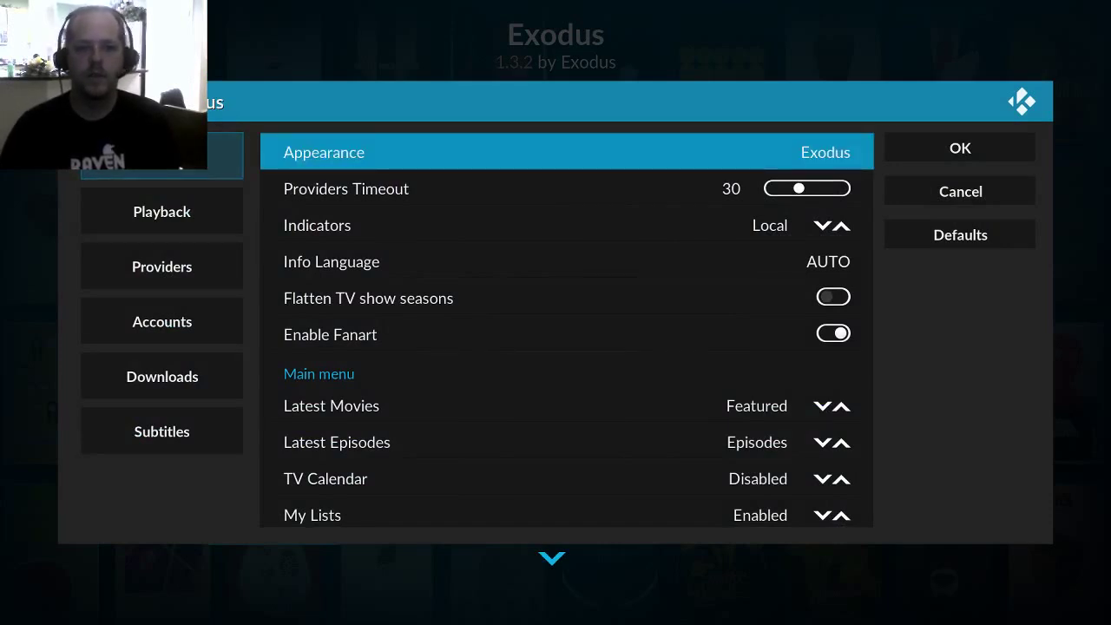
key(Return)
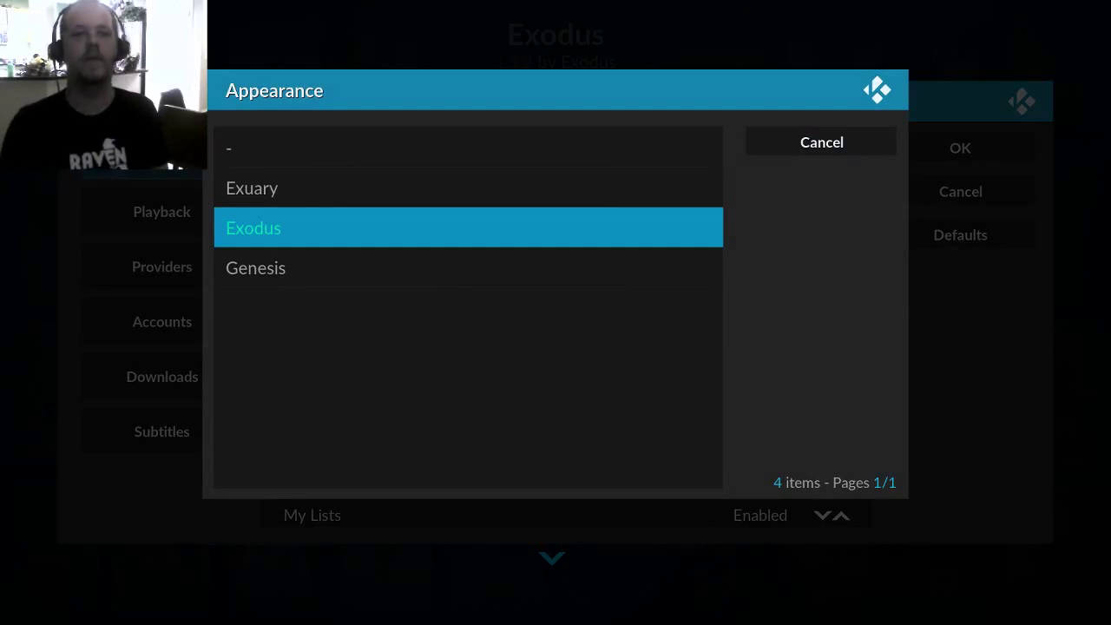
key(Down)
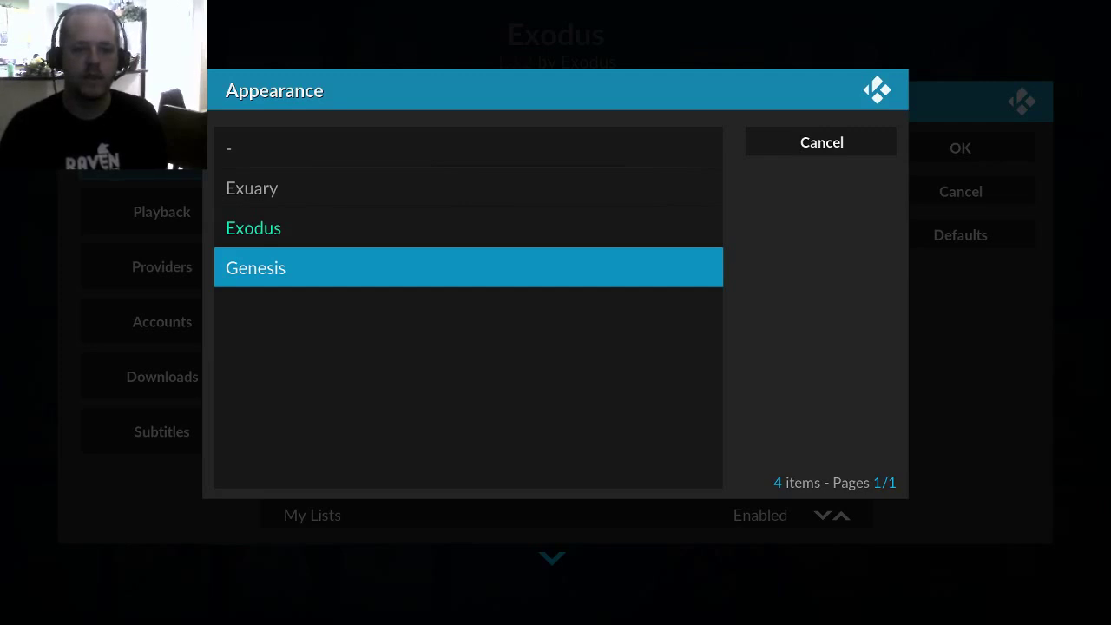
key(Up)
key(Up)
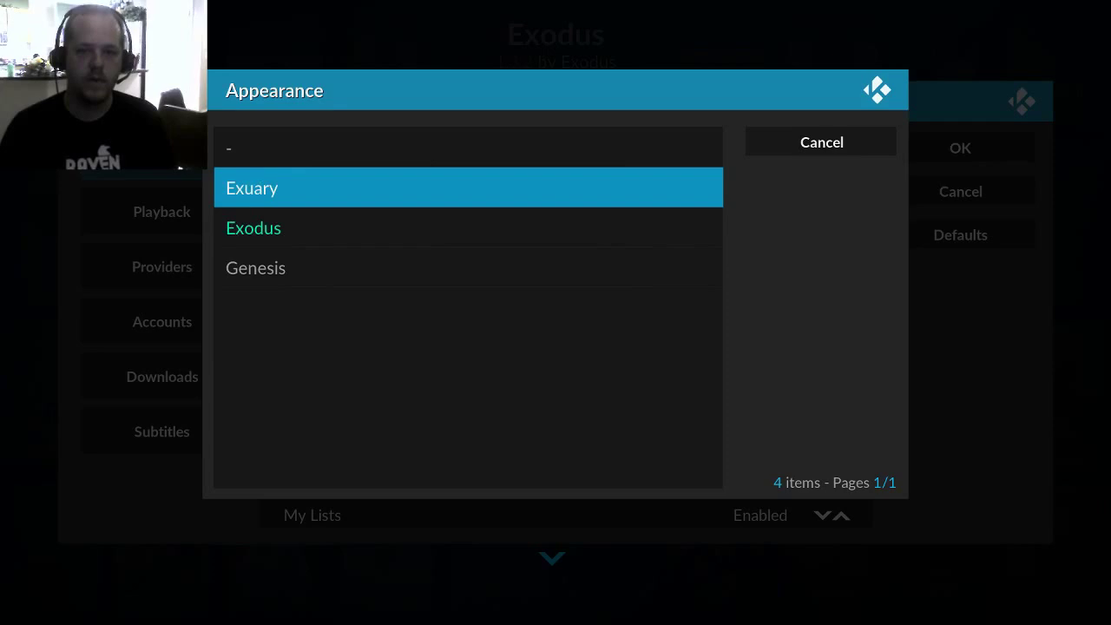
key(Down)
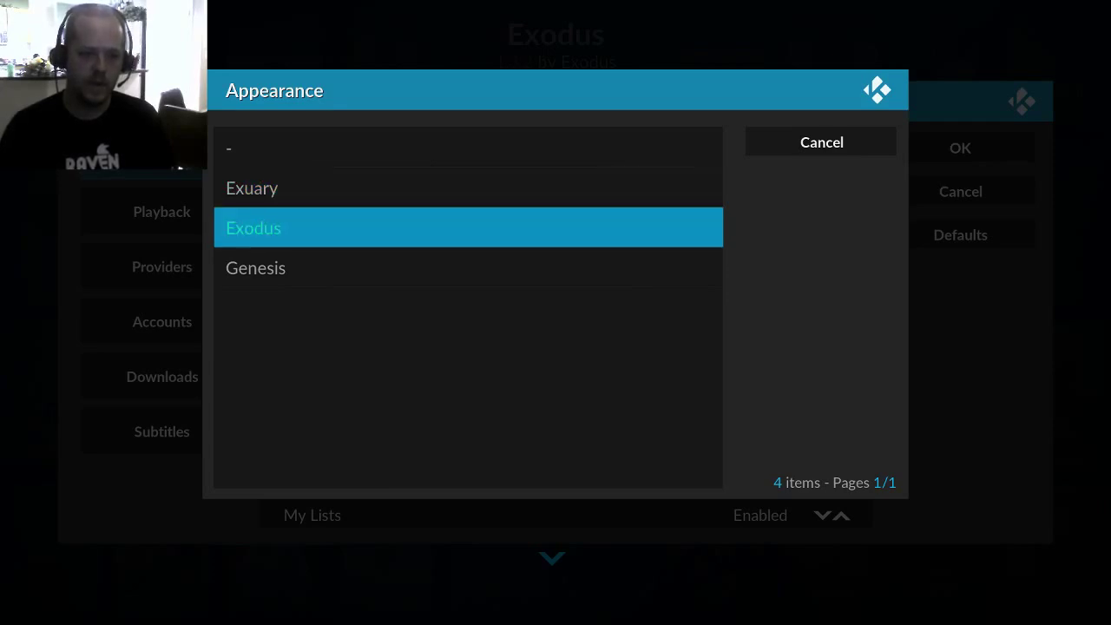
key(Up)
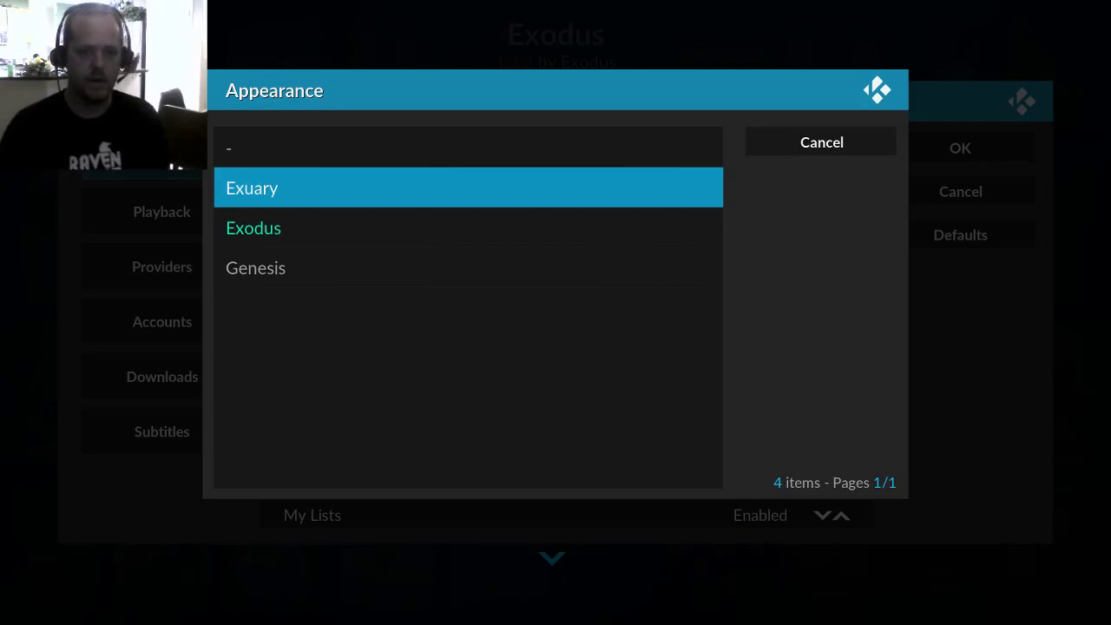
key(Return)
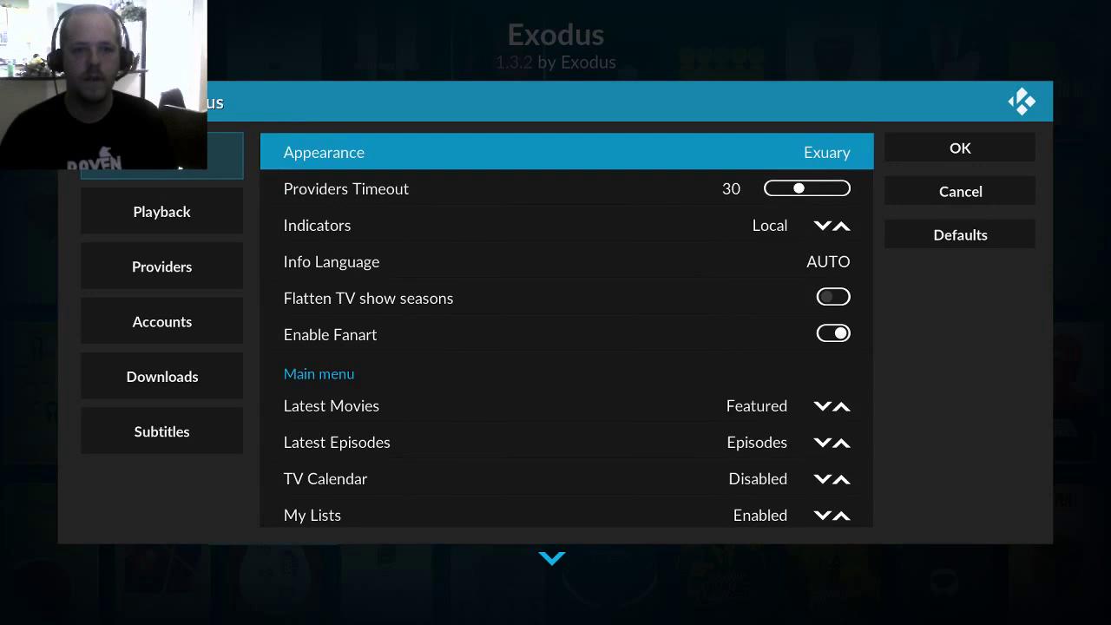
key(Down)
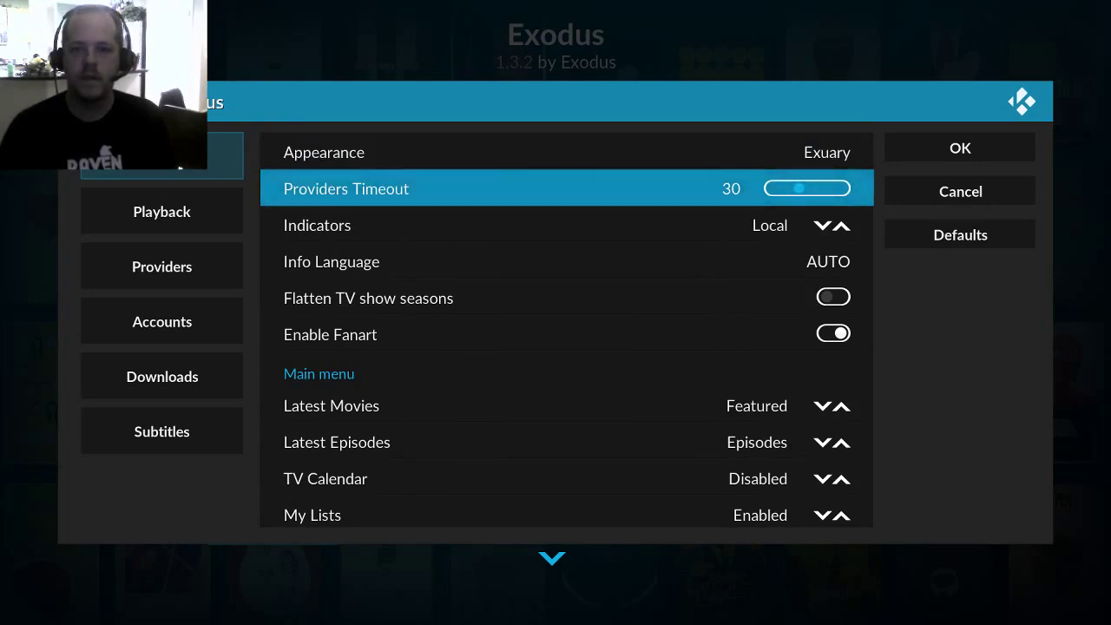
- Go to the Exodus add-on's account settings and start the Trakt authorization
key(Down)
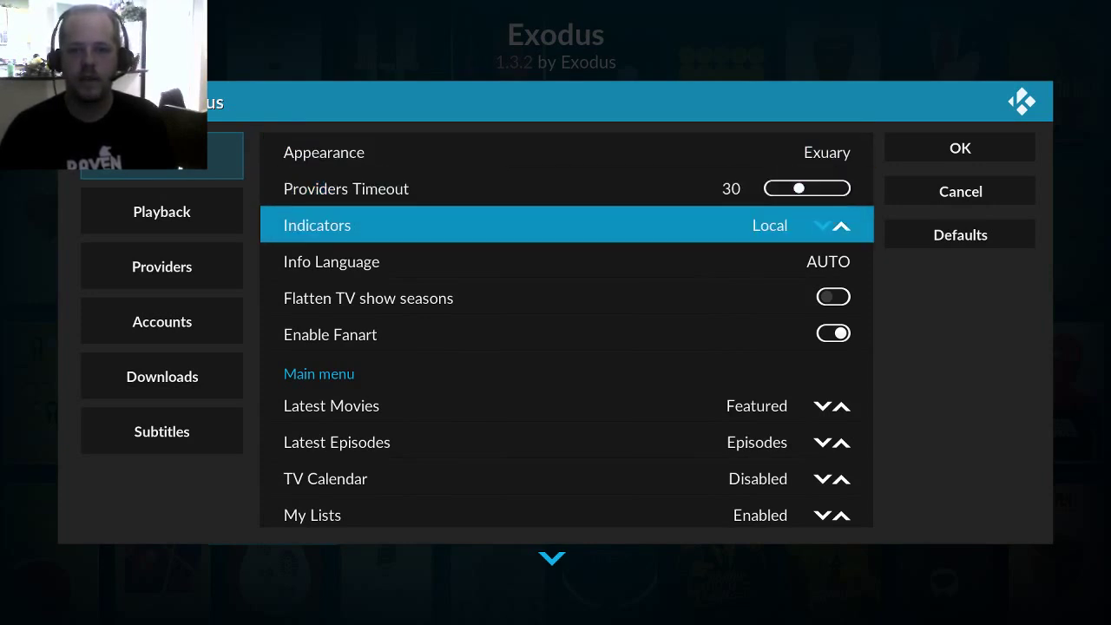
key(Right)
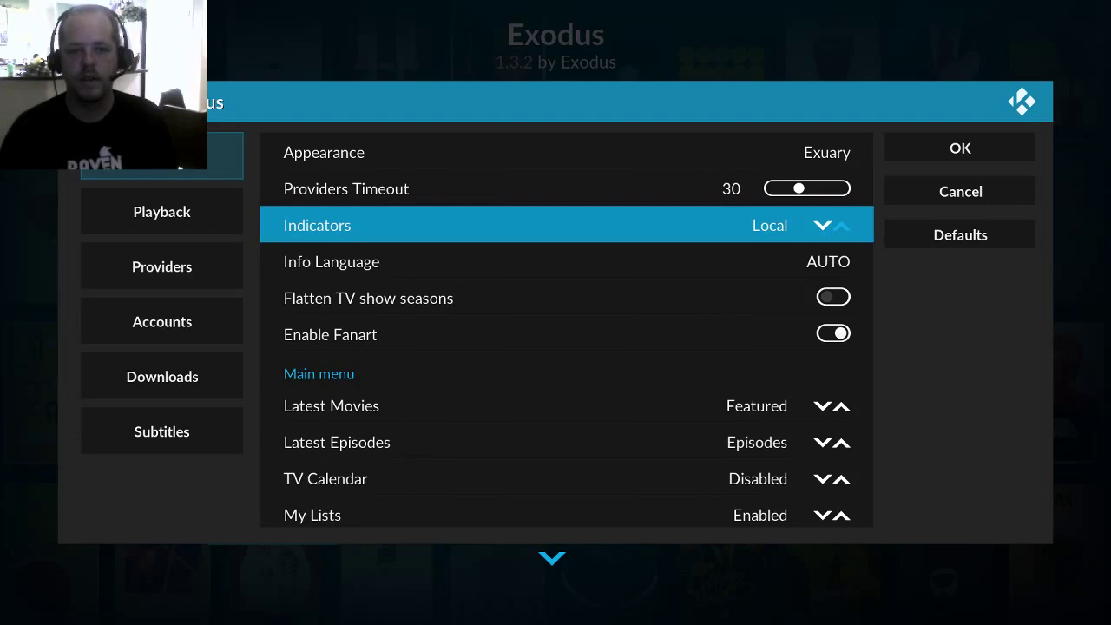
key(Down)
key(Down)
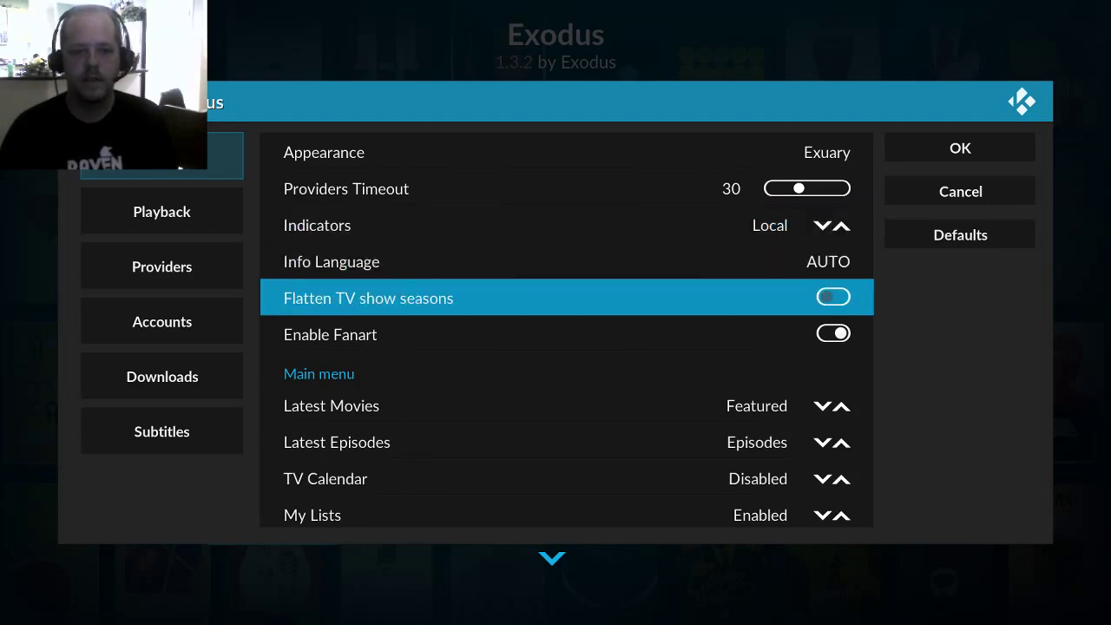
key(Left)
key(Down)
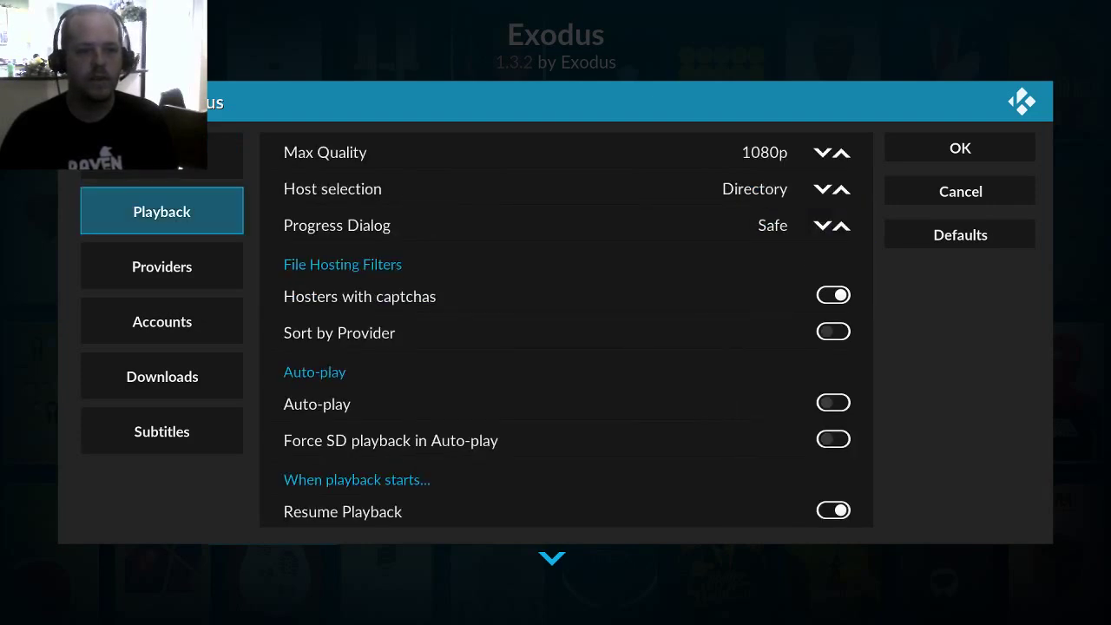
key(Down)
key(Down)
key(Right)
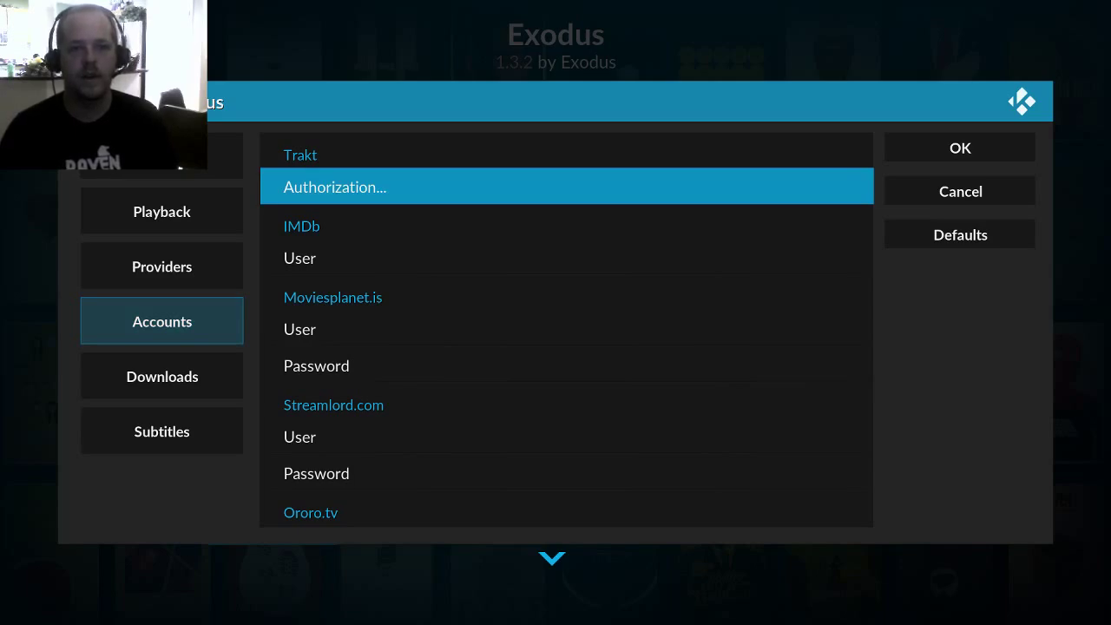
key(Escape)
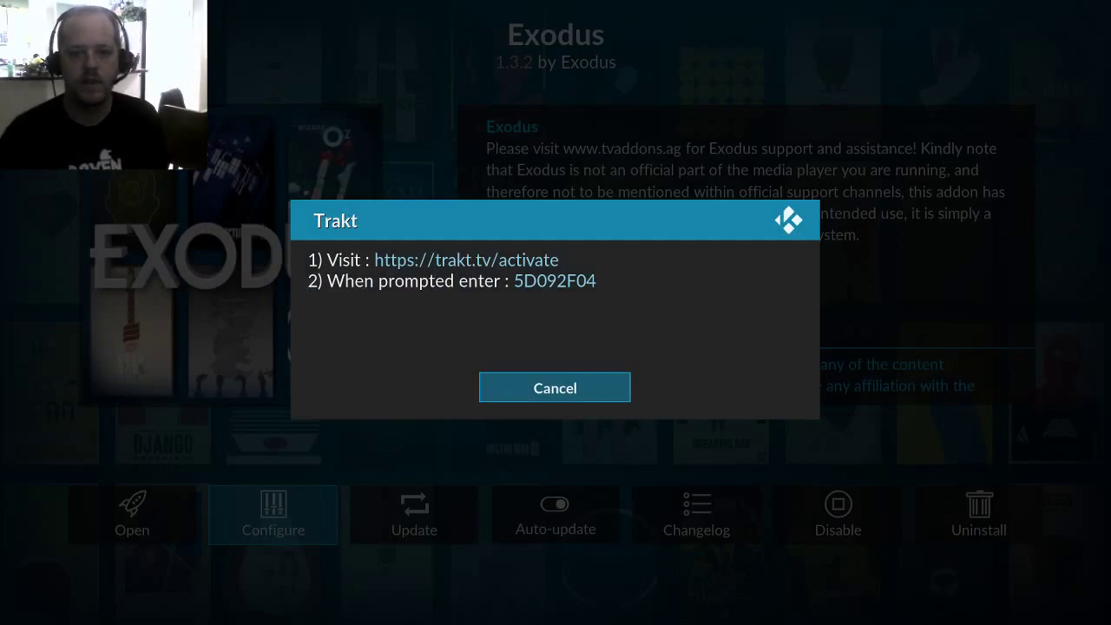
- Take Kodi out of full screen and arrange Chrome and Kodi side by side, with Chrome in the first half
key(backslash)
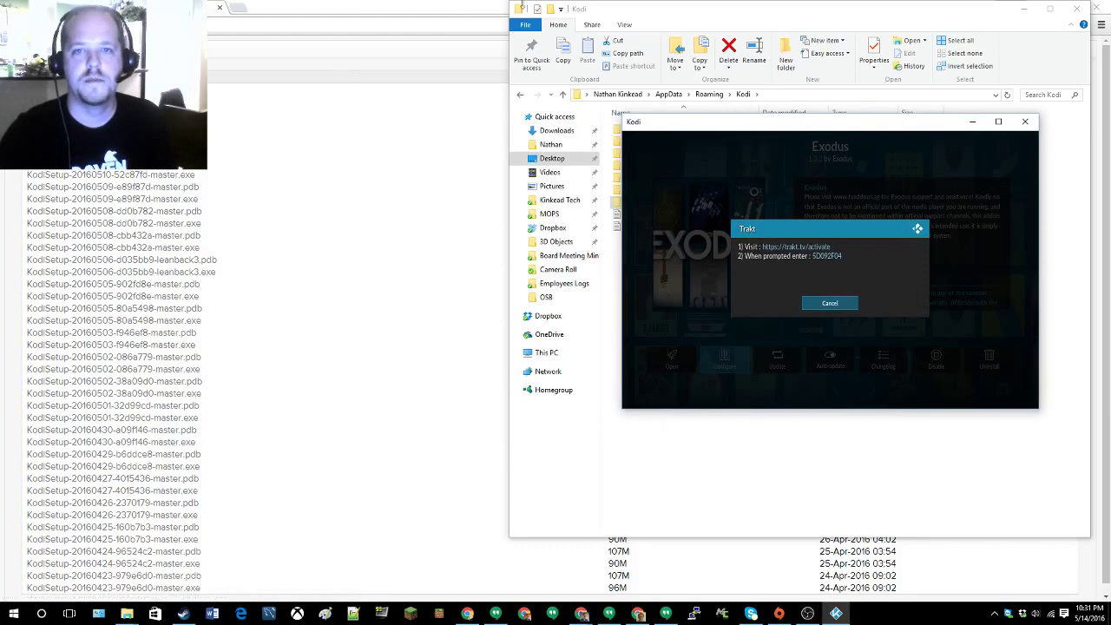
click(484, 10)
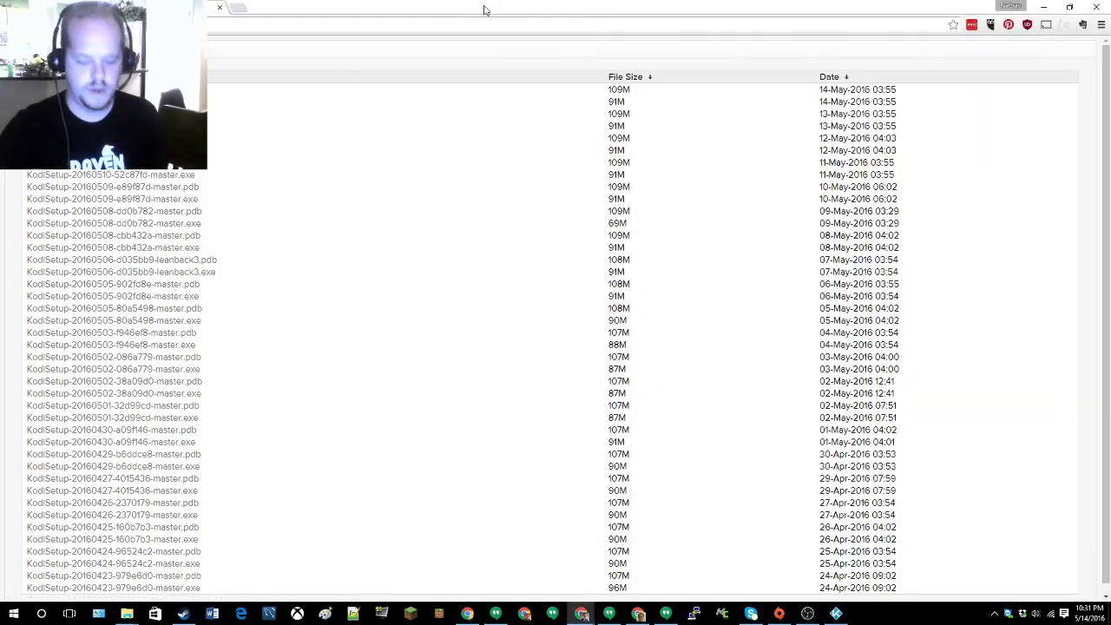
key(super+Left)
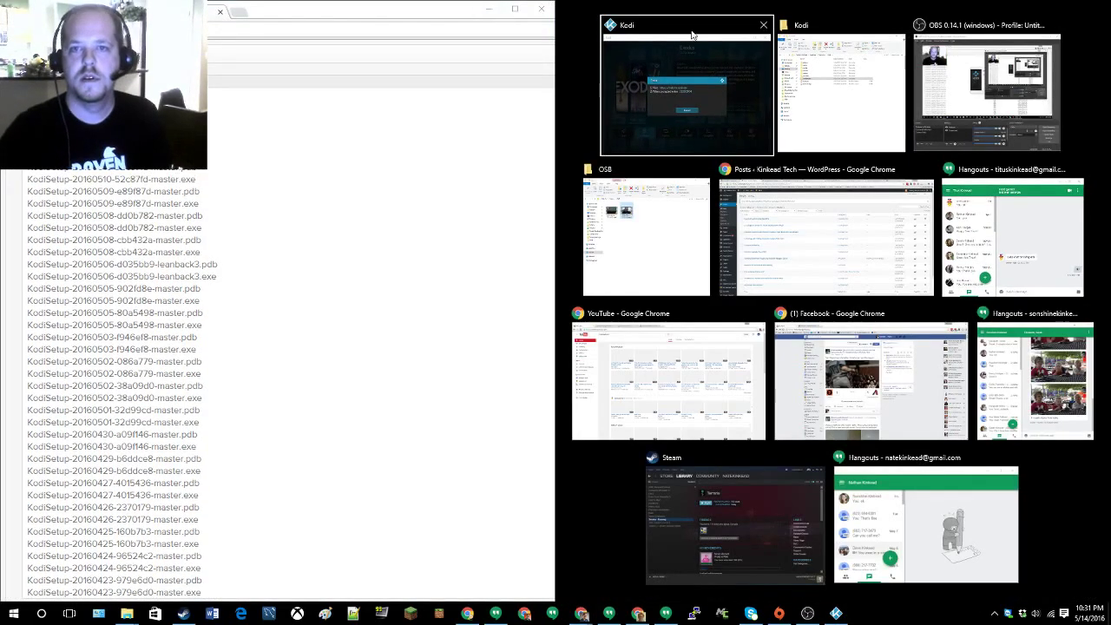
click(686, 69)
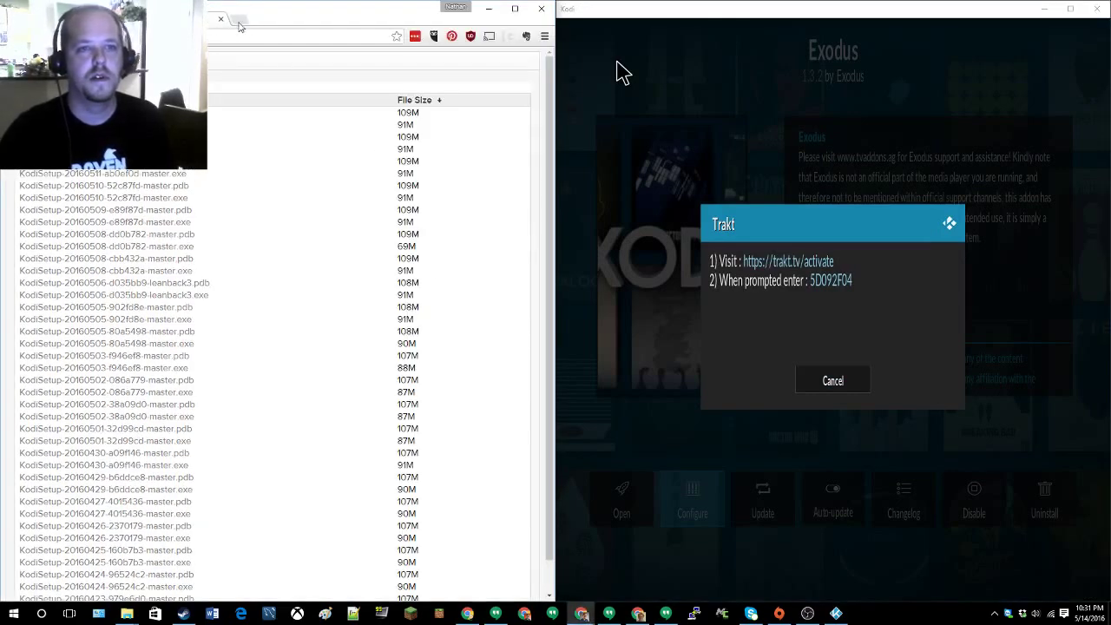
- Open trakt.tv/activate in a new Chrome tab
click(244, 17)
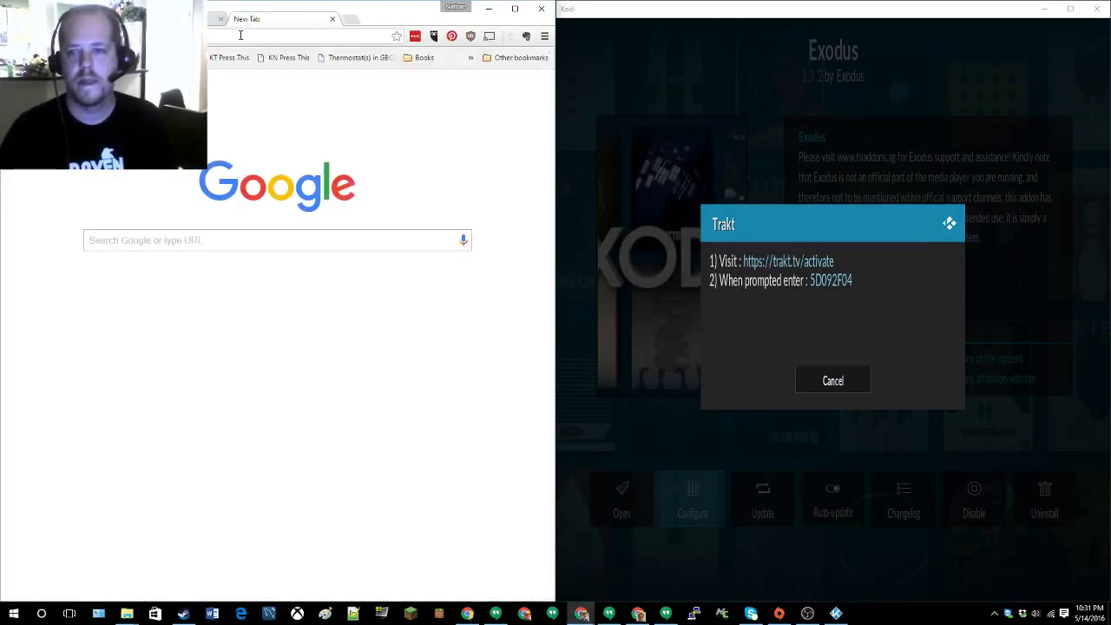
text(facebook)
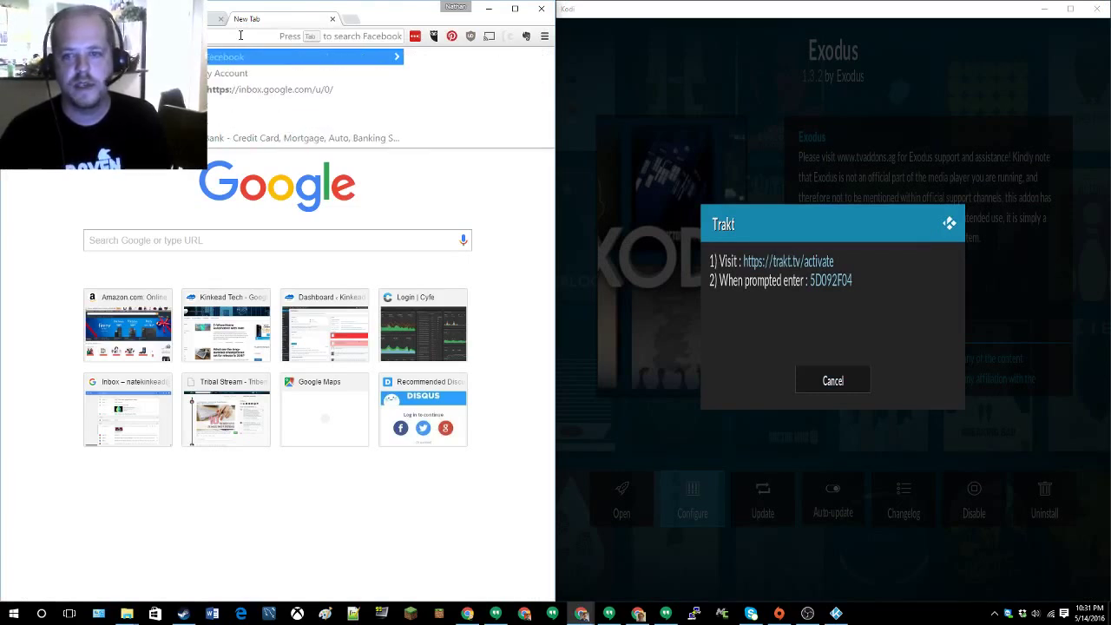
text(trakt.tv/activate)
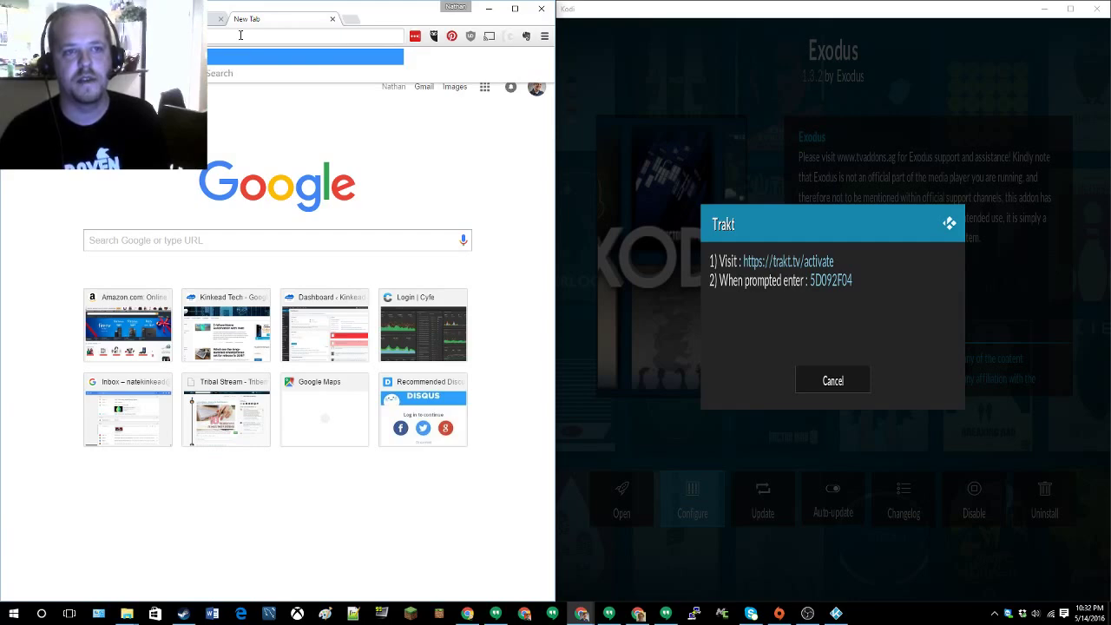
key(Return)
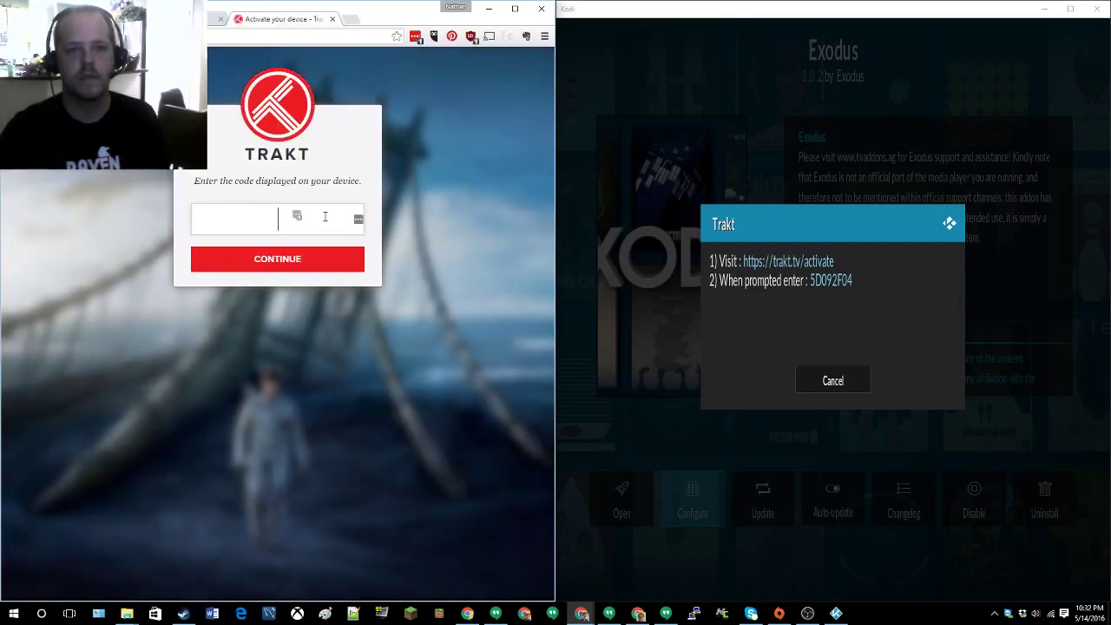
- Submit the activation code displayed in Kodi on the Trakt page and allow Exodus to use the account
click(302, 218)
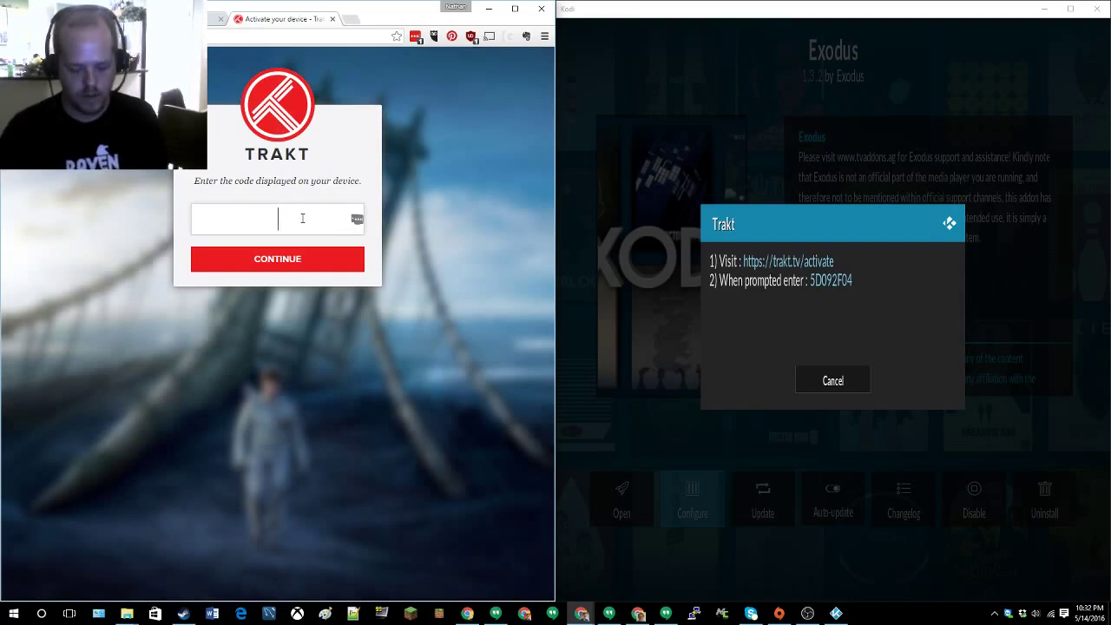
text(5D)
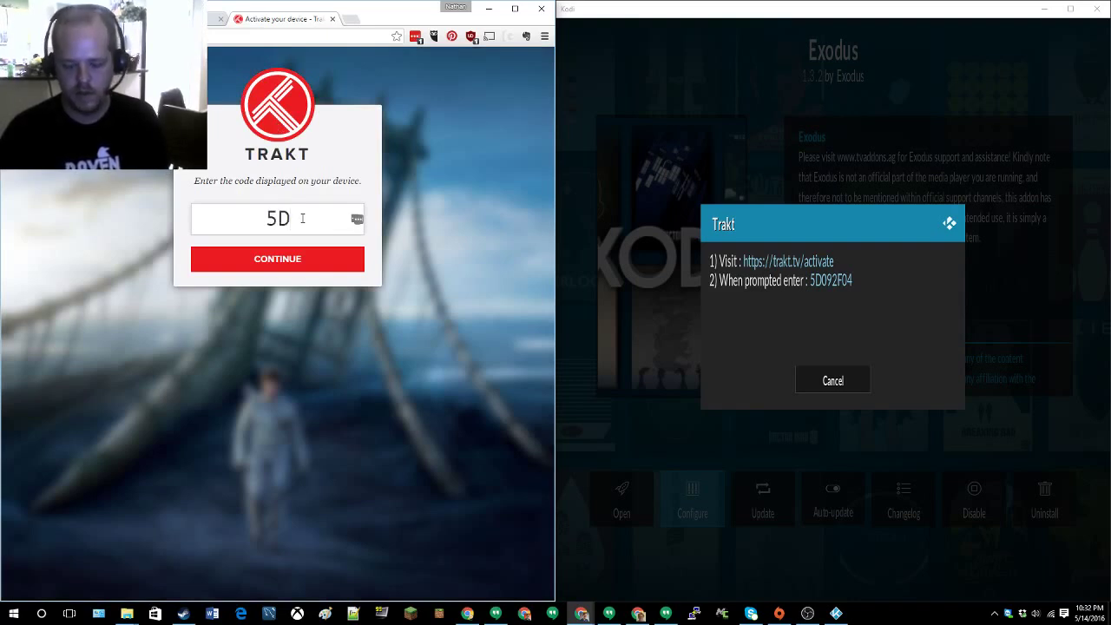
text(09)
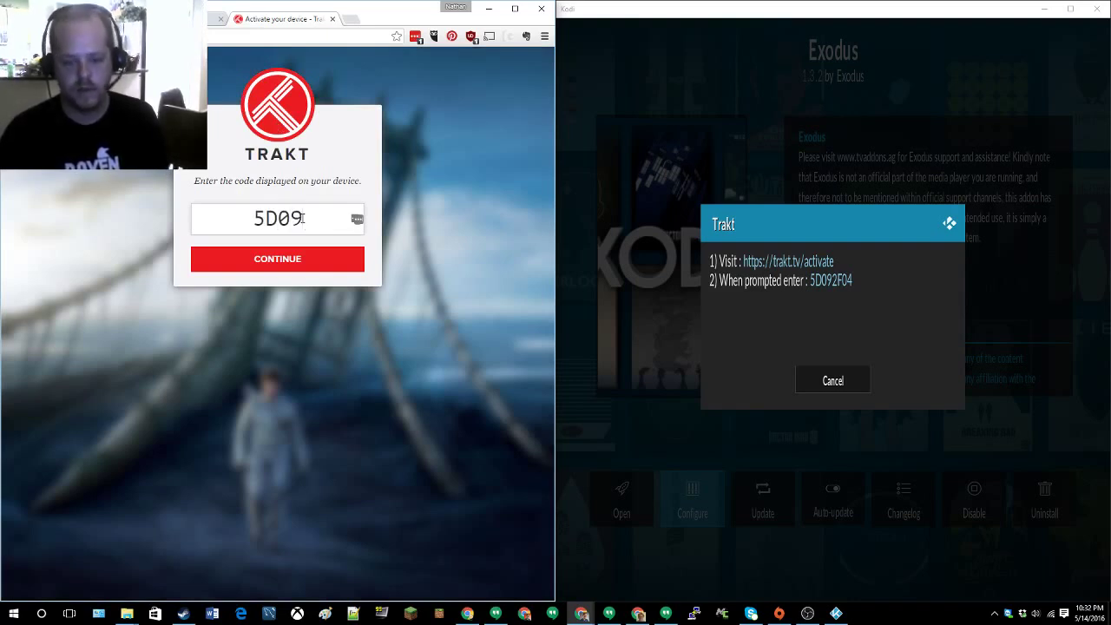
text(2F)
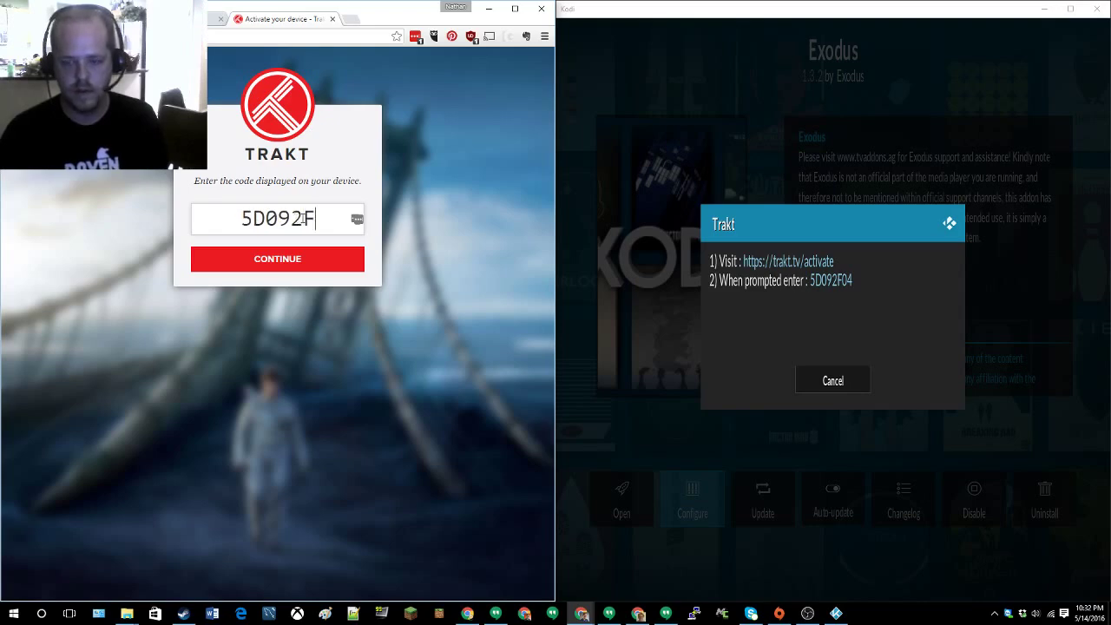
text(04)
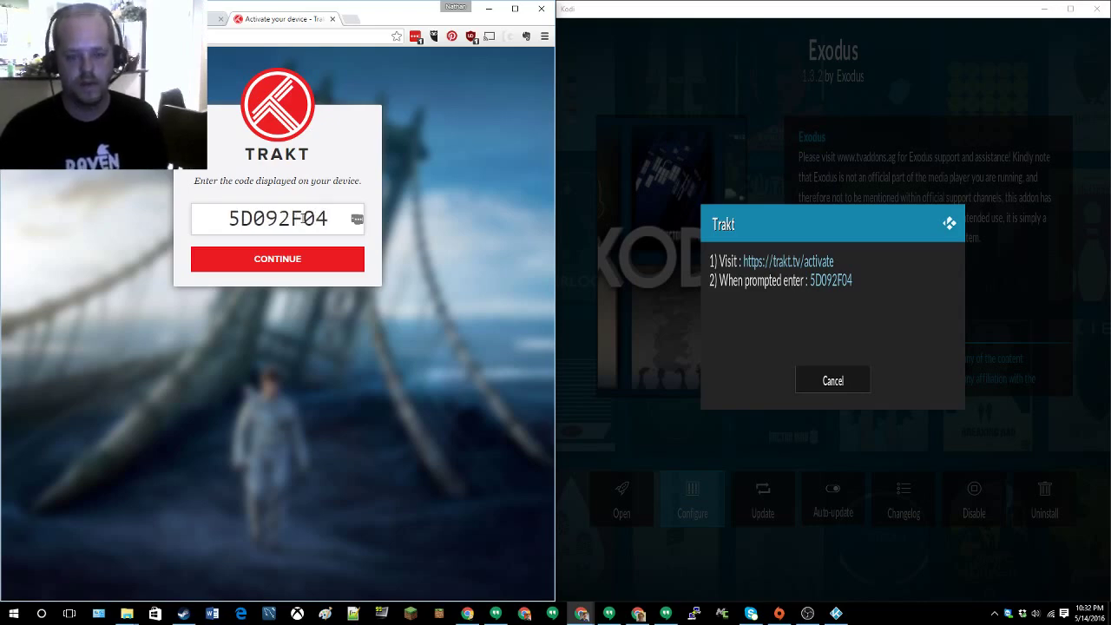
key(Return)
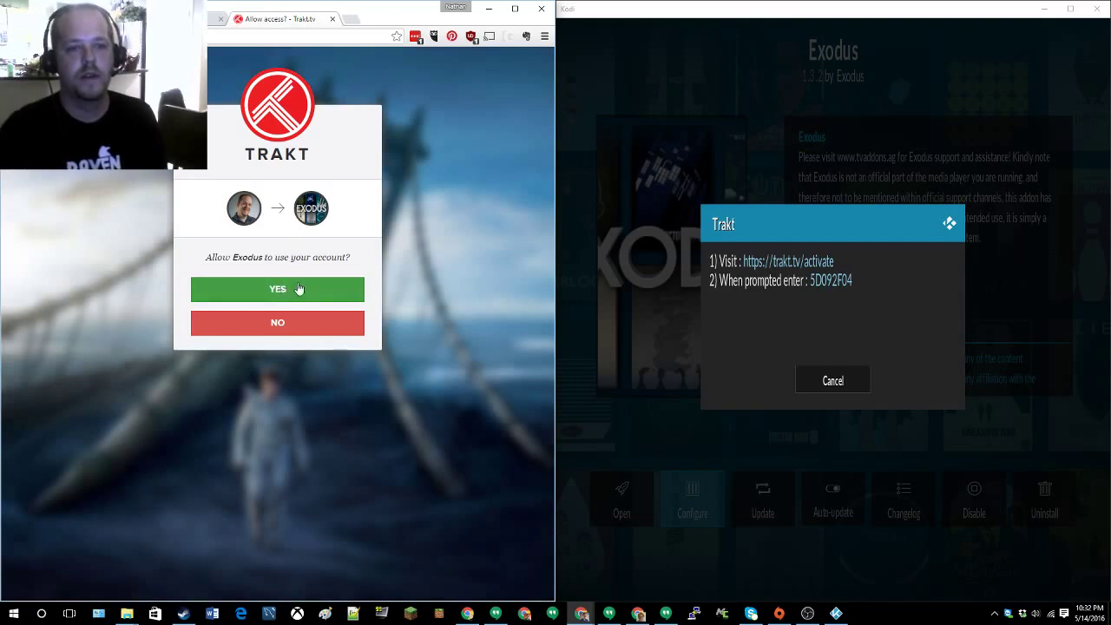
click(331, 285)
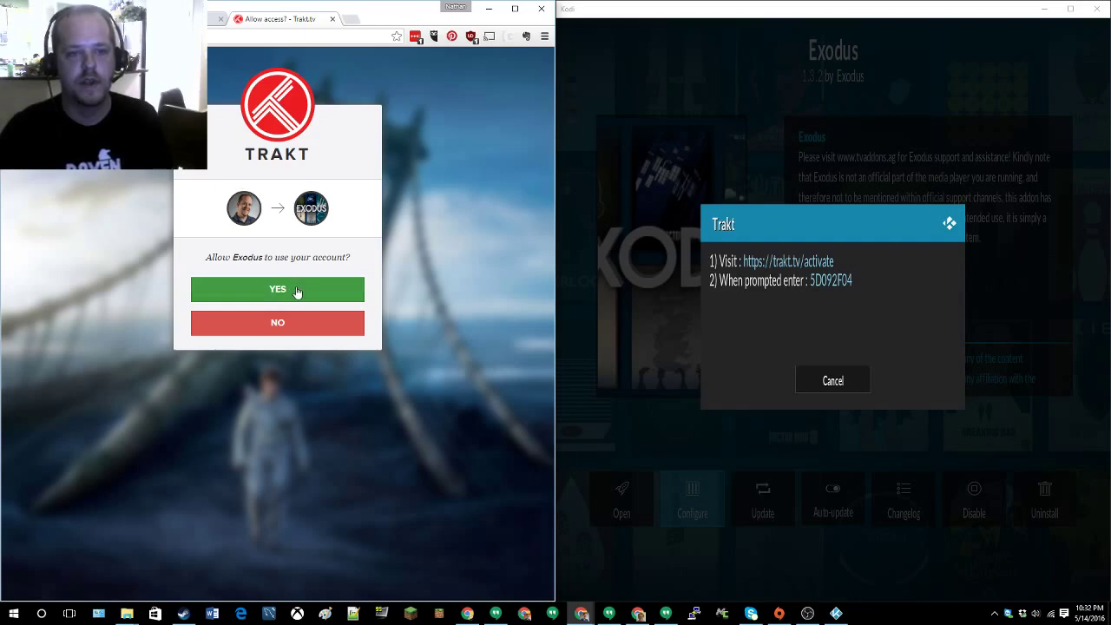
click(296, 292)
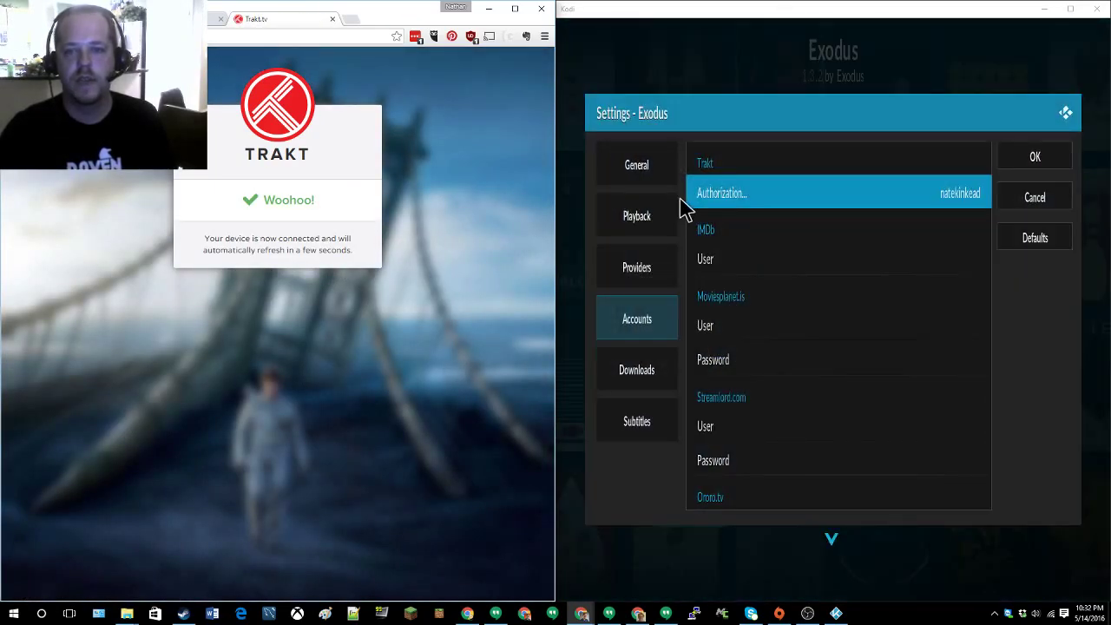
- Switch back to Kodi in full screen and set Indicators to Trakt in the Exodus general settings
double_click(717, 12)
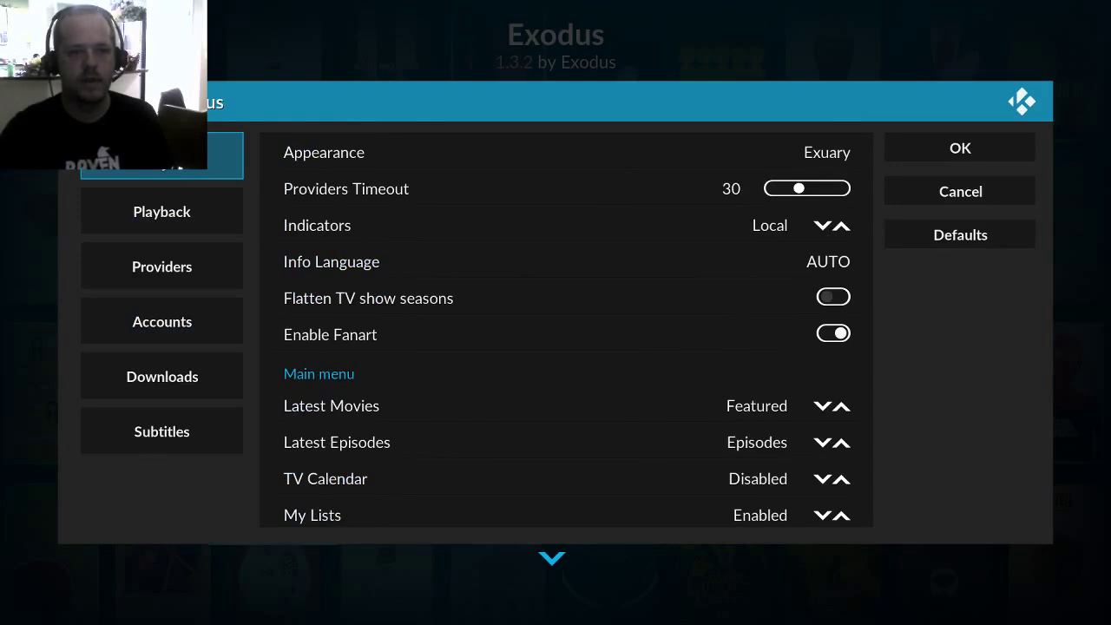
key(Right)
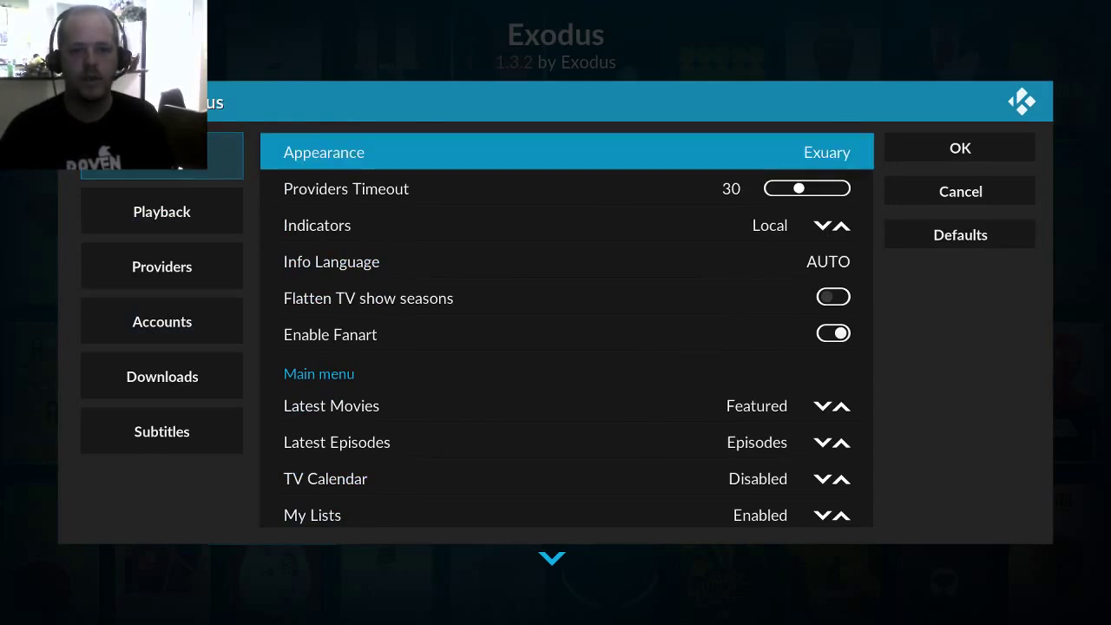
key(Down)
key(Down)
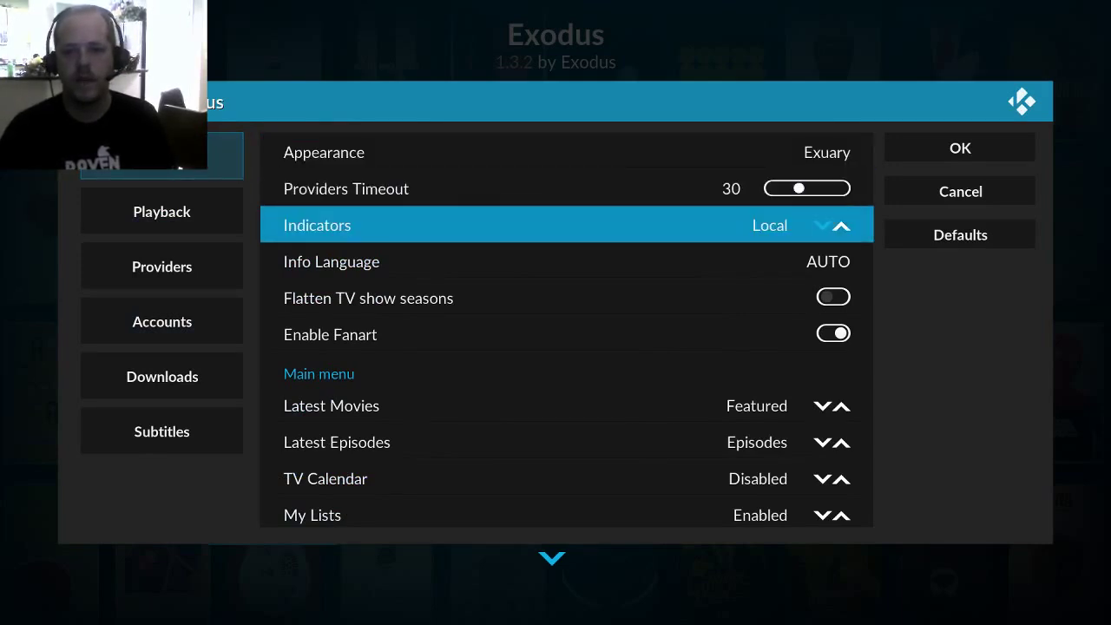
key(Right)
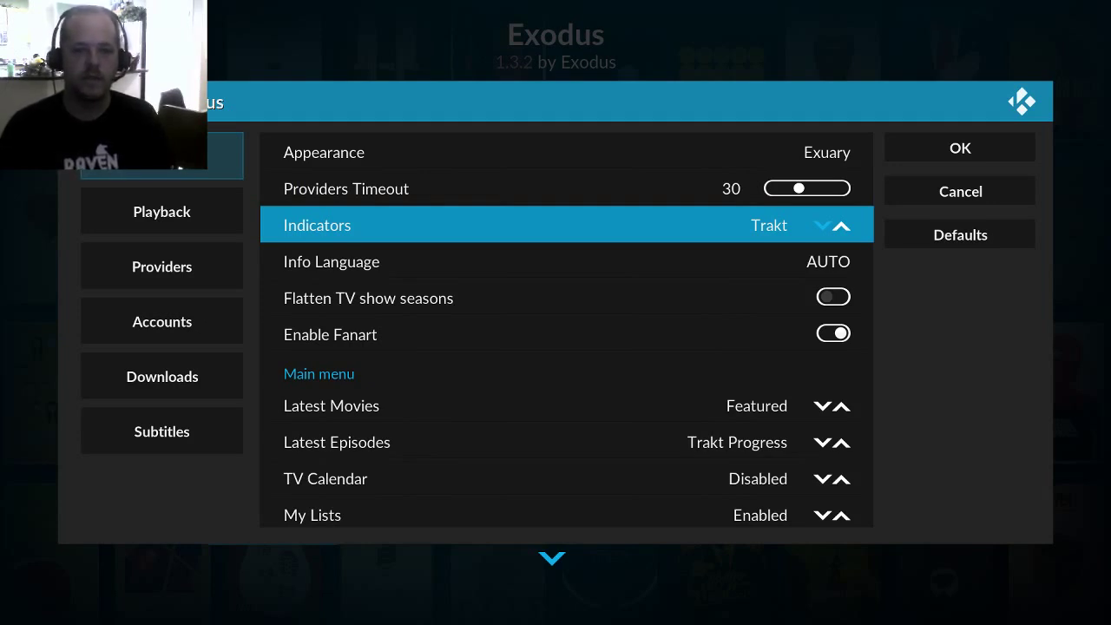
- Examine the remaining Exodus general settings, including the fanart, main menu and sub menu options
key(Down)
key(Down)
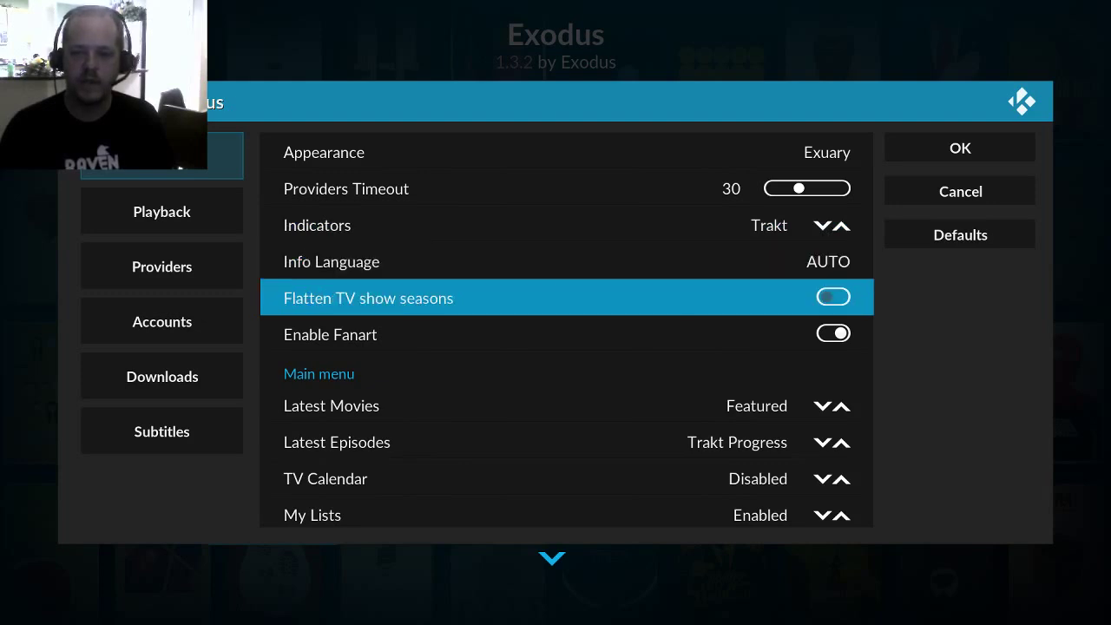
key(Down)
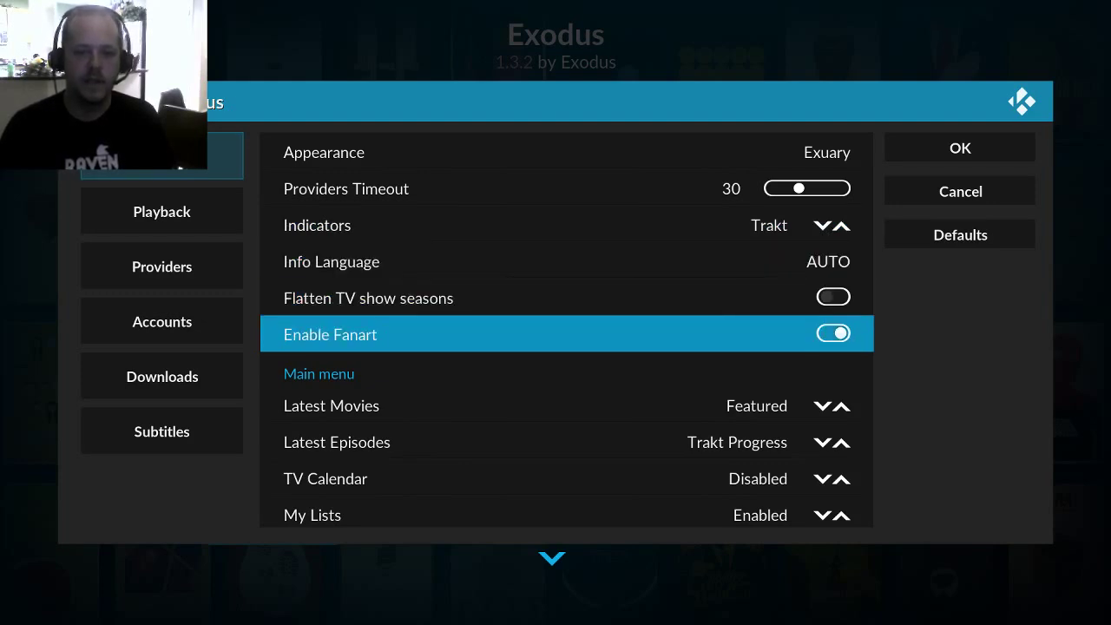
key(Down)
key(Down)
key(Down)
key(Down)
key(Down)
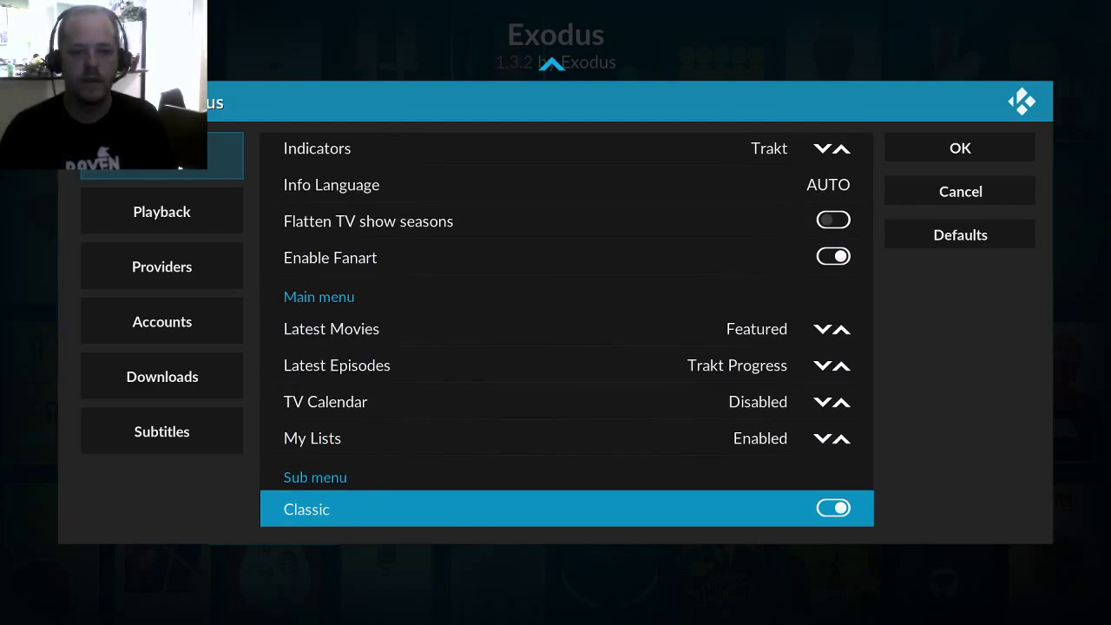
key(Up)
key(Left)
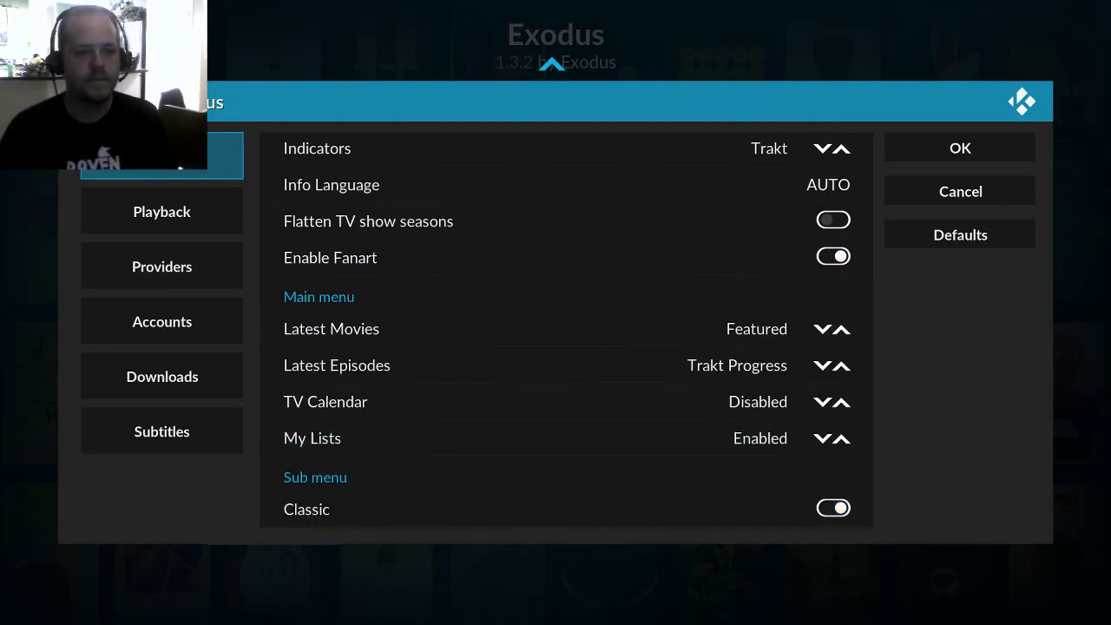
- Examine the account services offered in the Exodus settings, from IMDb down to the RealDebrid and Premiumize entries
key(Down)
key(Down)
key(Down)
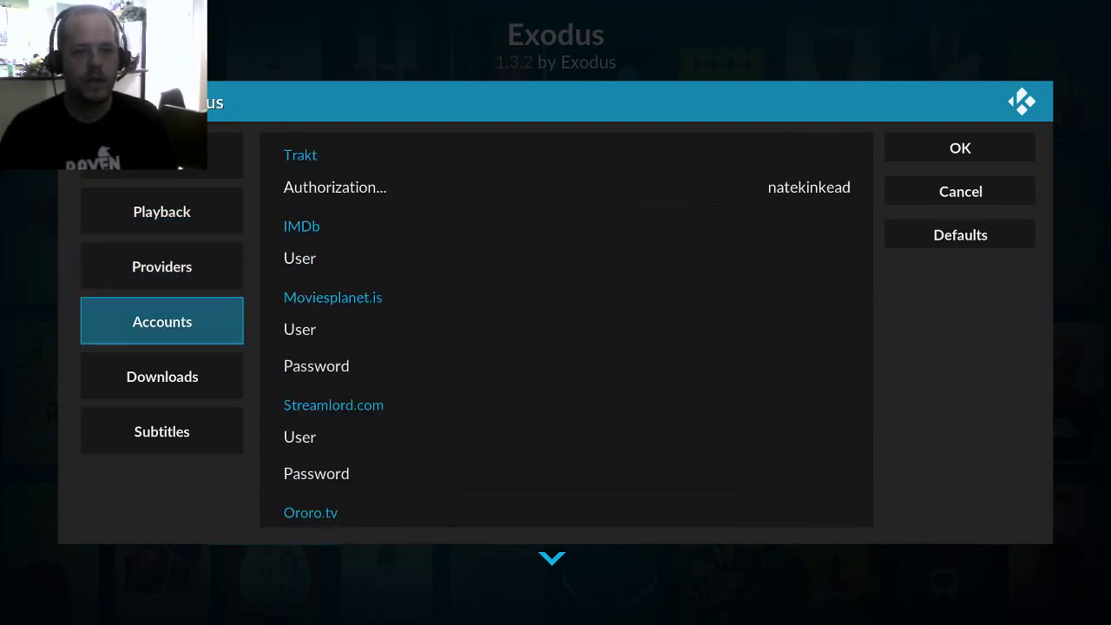
key(Right)
key(Down)
key(Down)
key(Down)
key(Down)
key(Down)
key(Down)
key(Down)
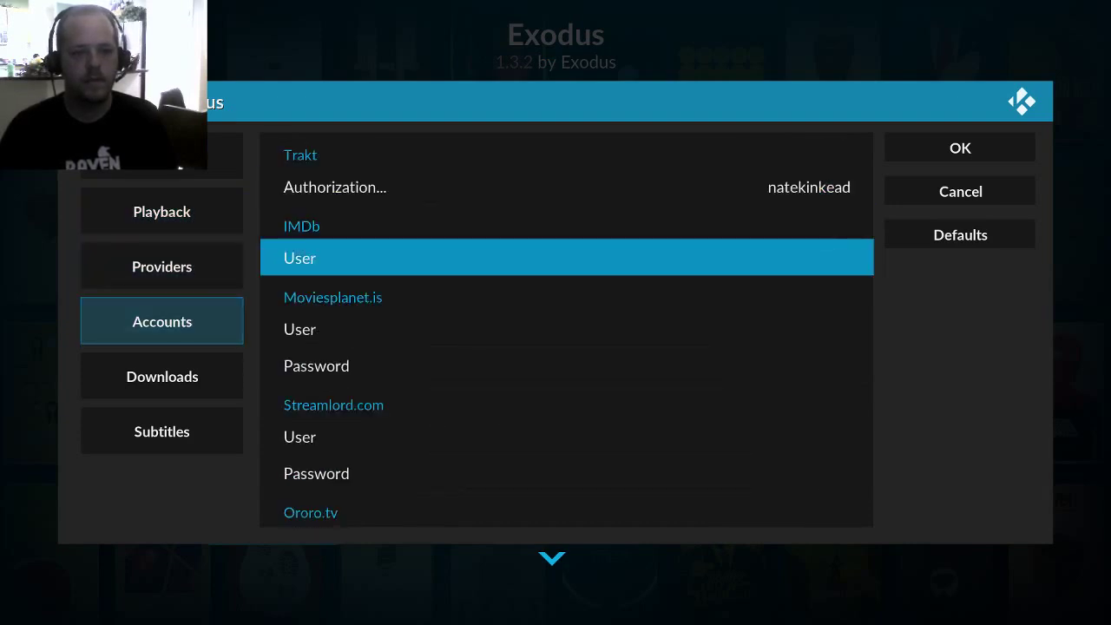
key(Down)
key(Down)
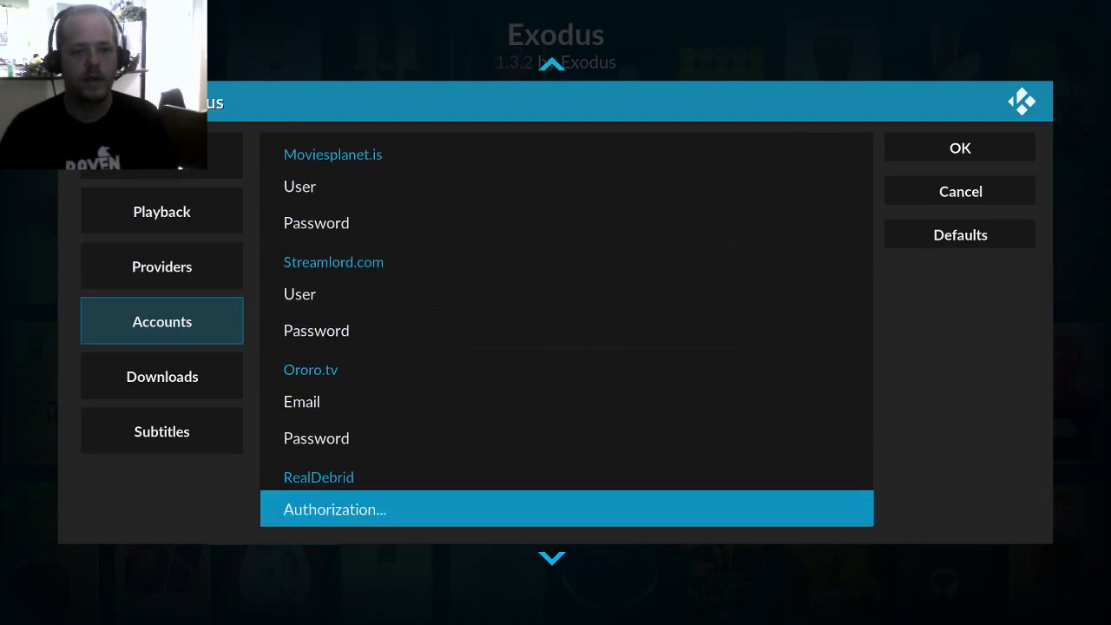
key(Up)
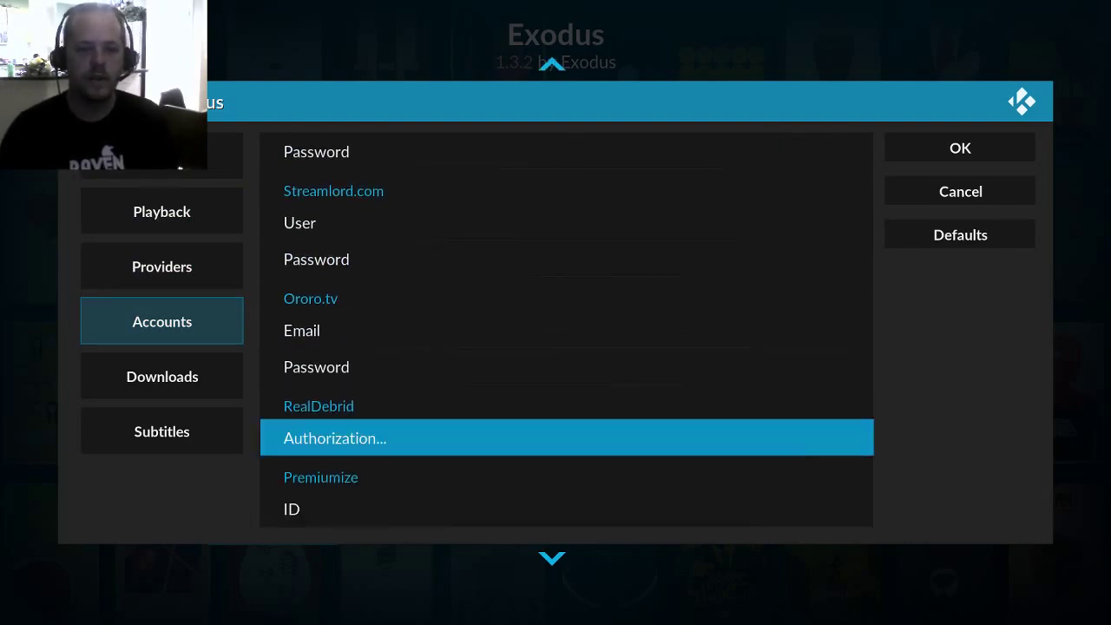
key(Down)
key(Down)
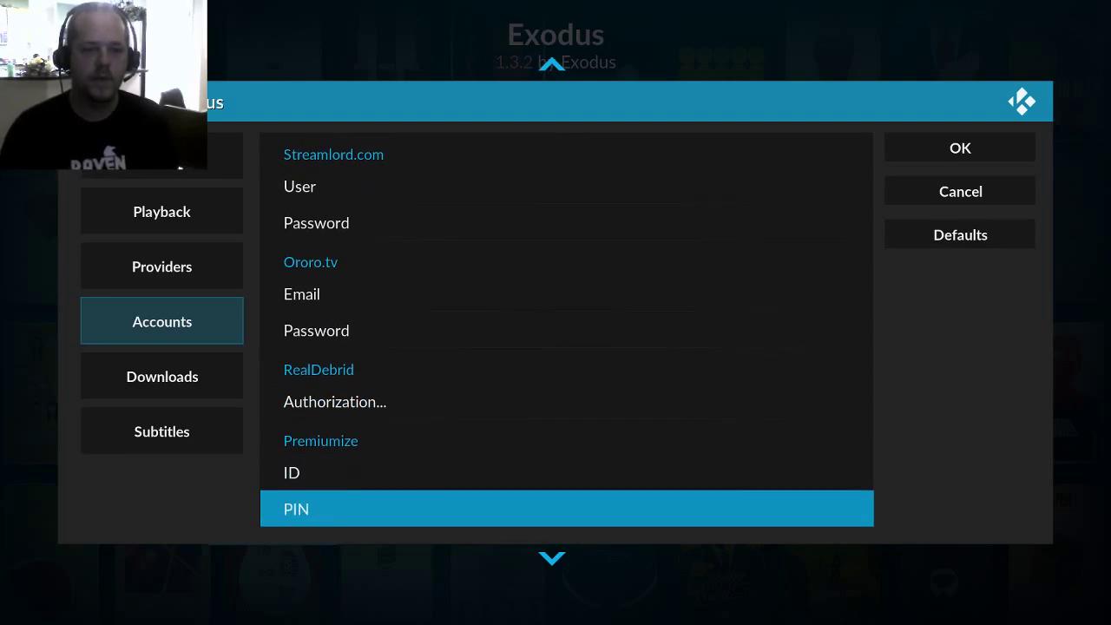
- Start the RealDebrid authorization in the Exodus account settings, with Kodi windowed beside the browser
key(Down)
key(Up)
key(Up)
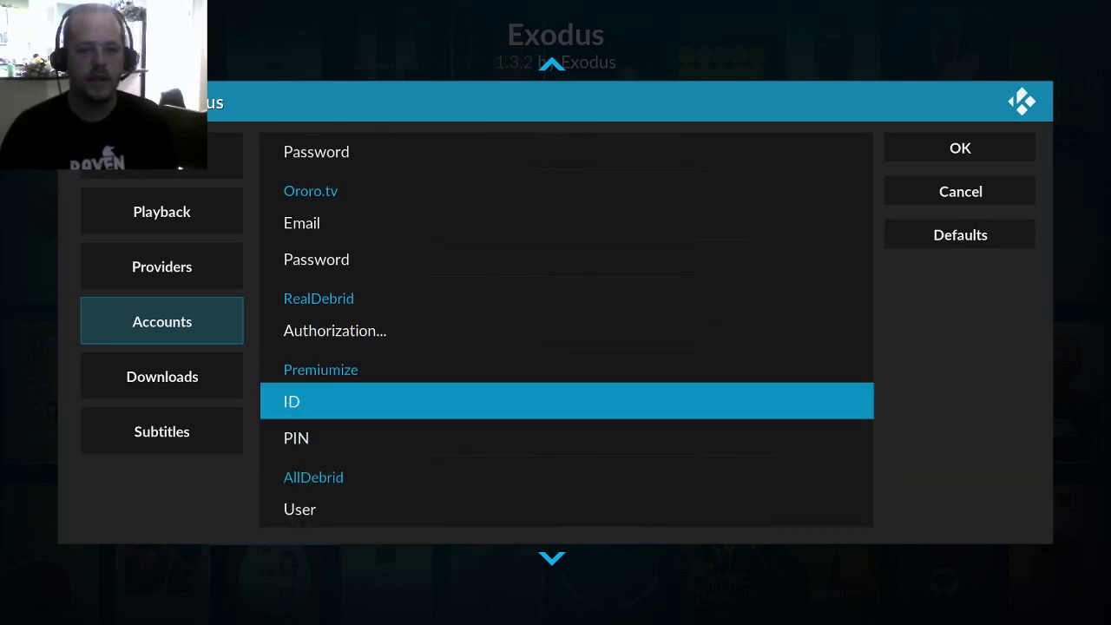
key(Up)
key(Up)
key(Down)
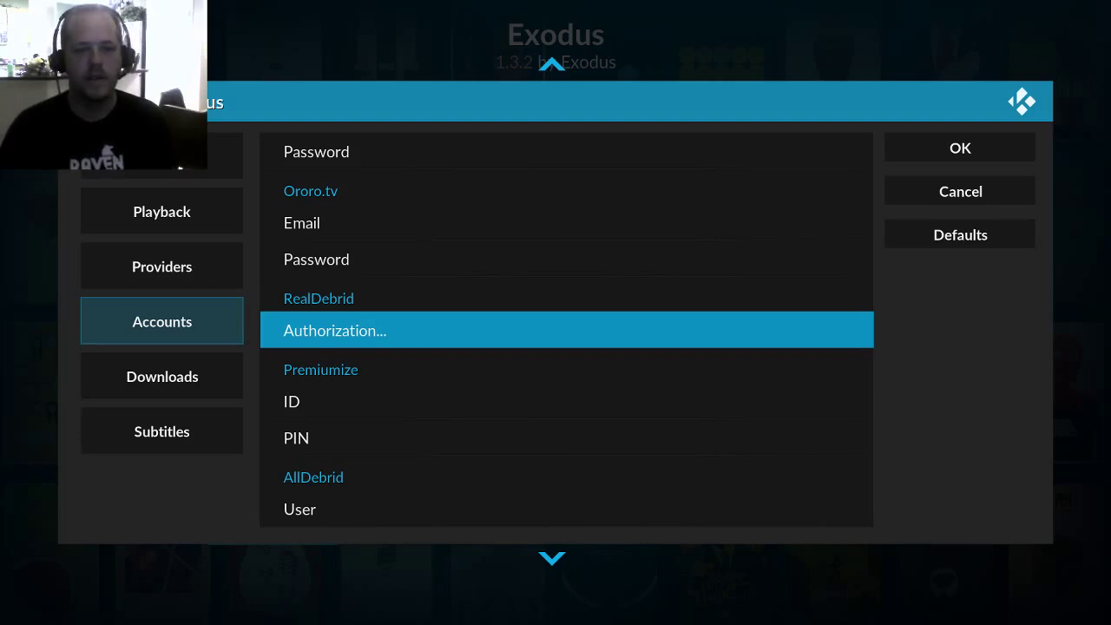
key(Escape)
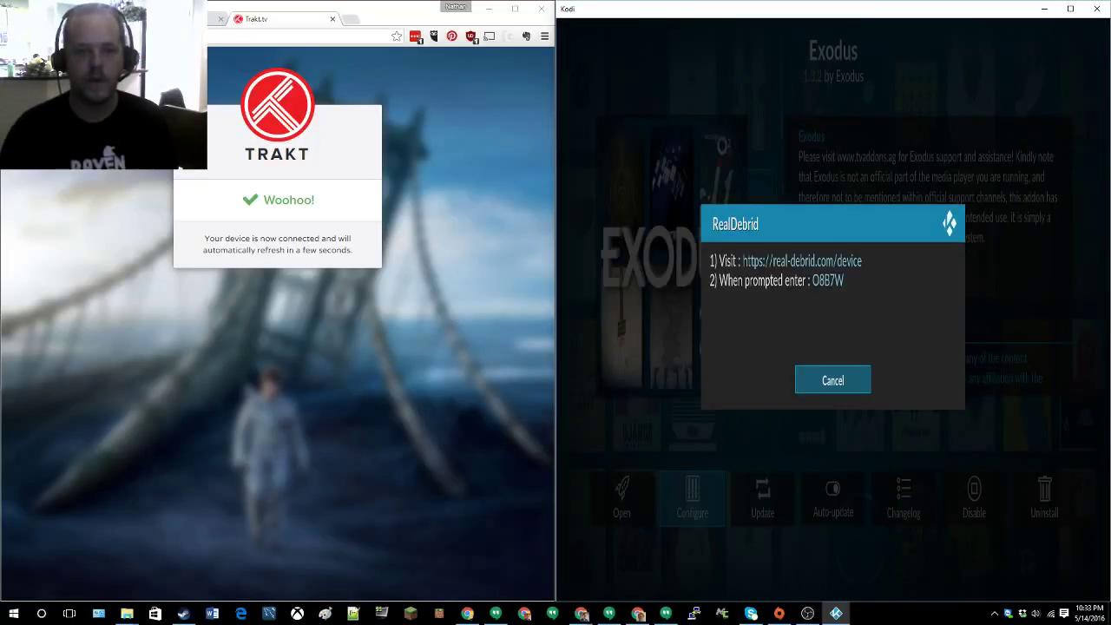
- Switch to the browser and open real-debrid.com/device in a new tab
click(349, 19)
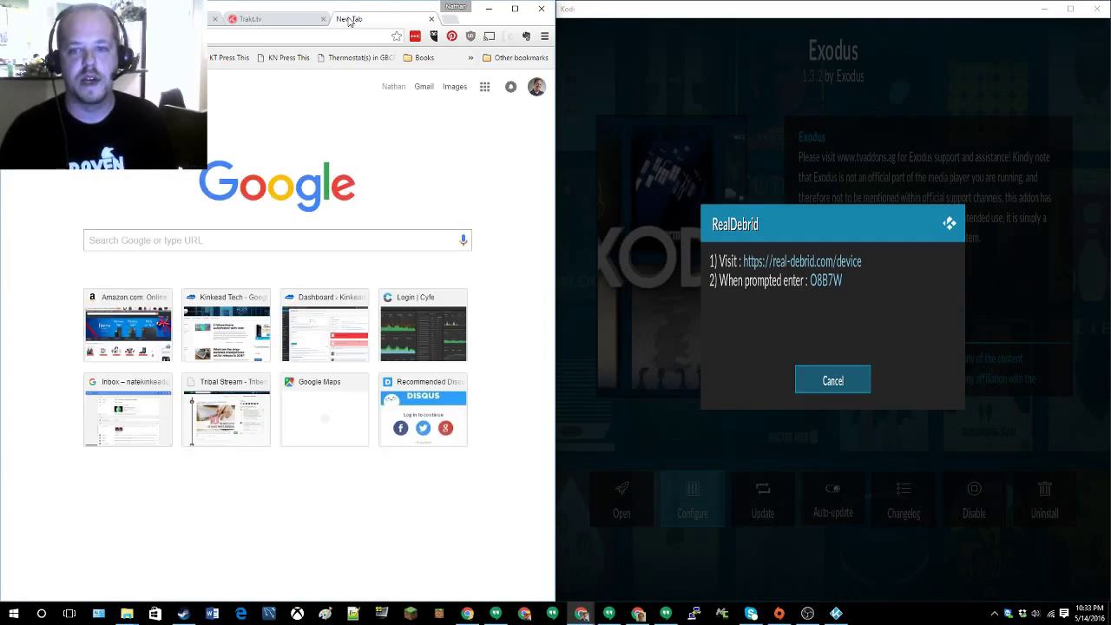
text(facebook)
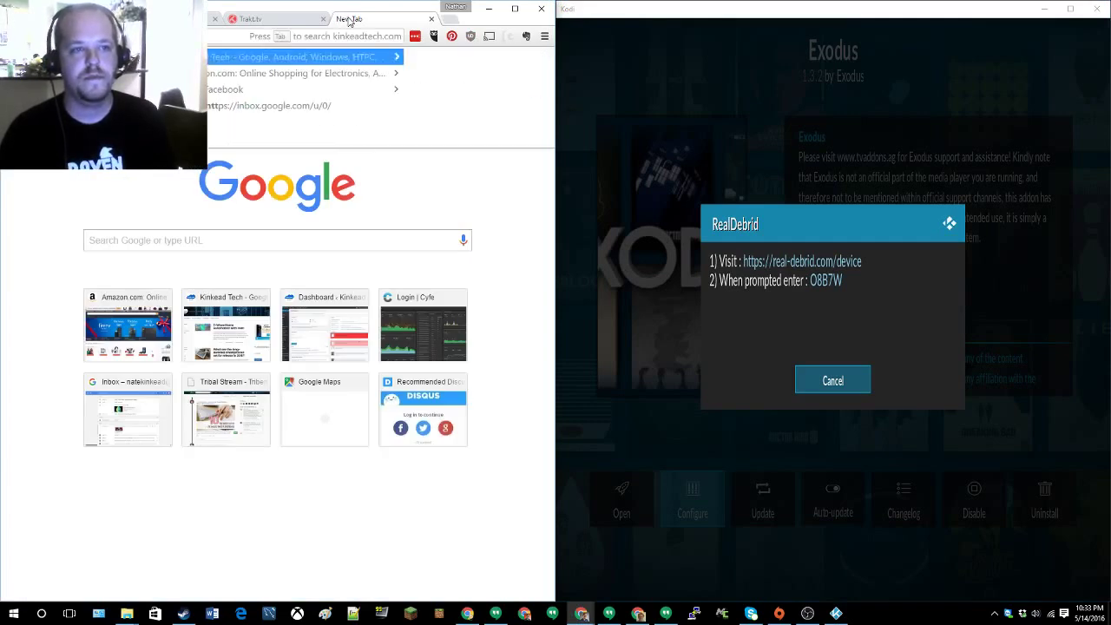
text(real-debrid)
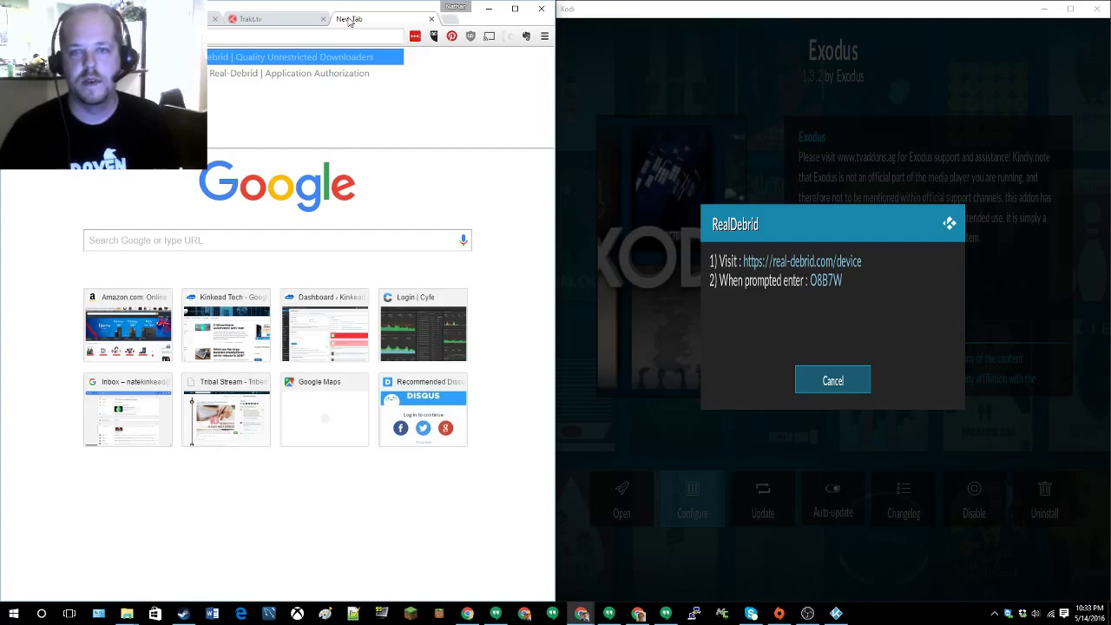
text(.com/device)
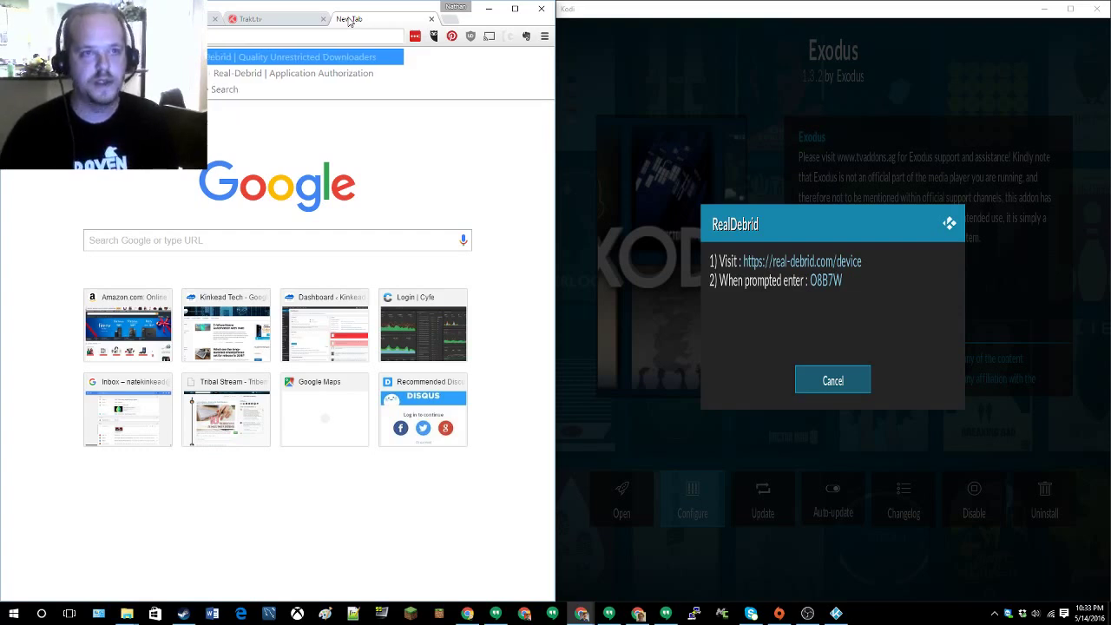
key(Return)
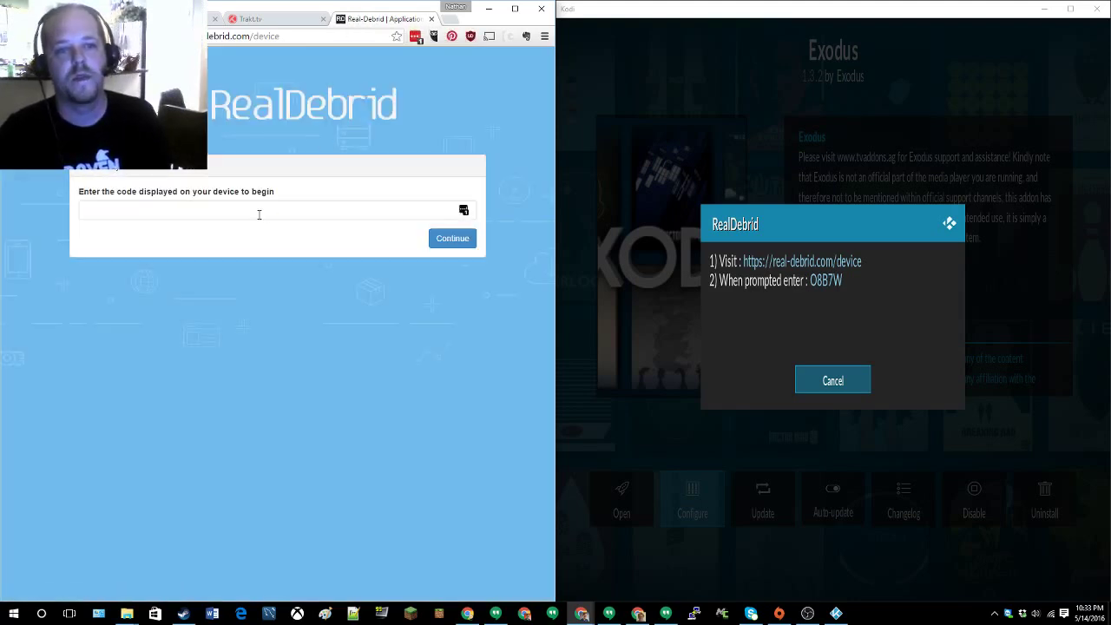
- Submit the device code displayed in Kodi, log in to RealDebrid, and allow the application to unrestrict links
click(262, 212)
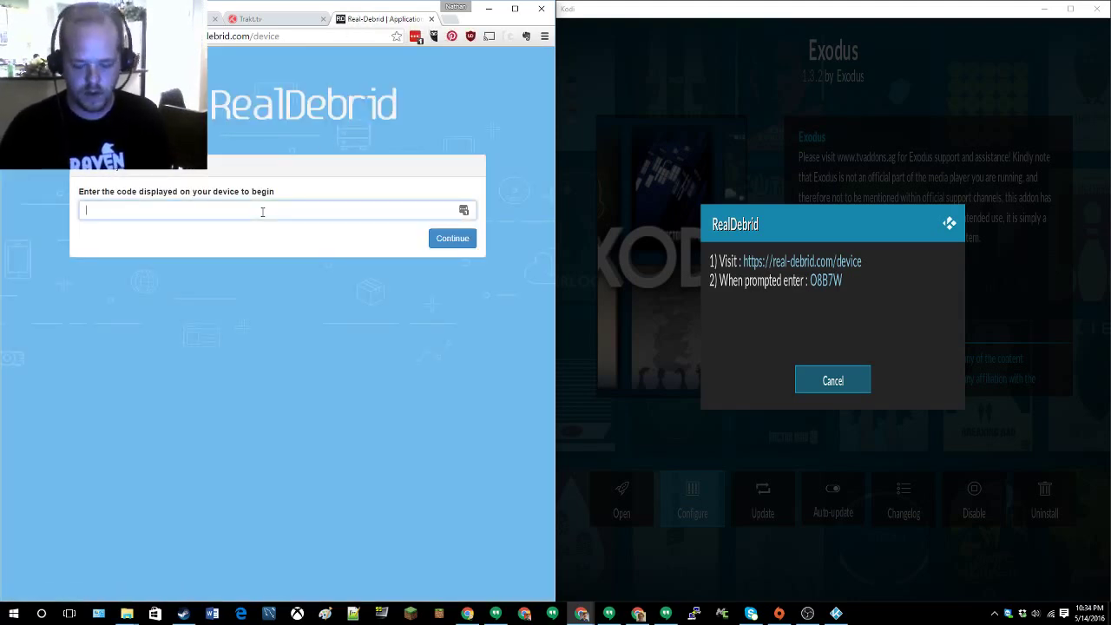
text(O8b7w)
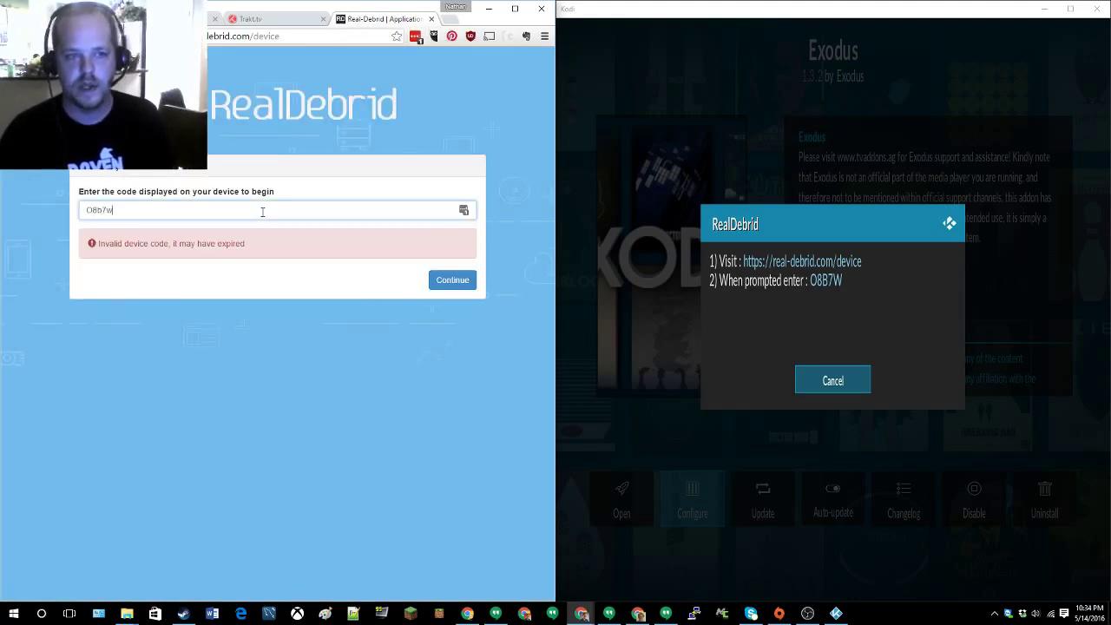
key(Return)
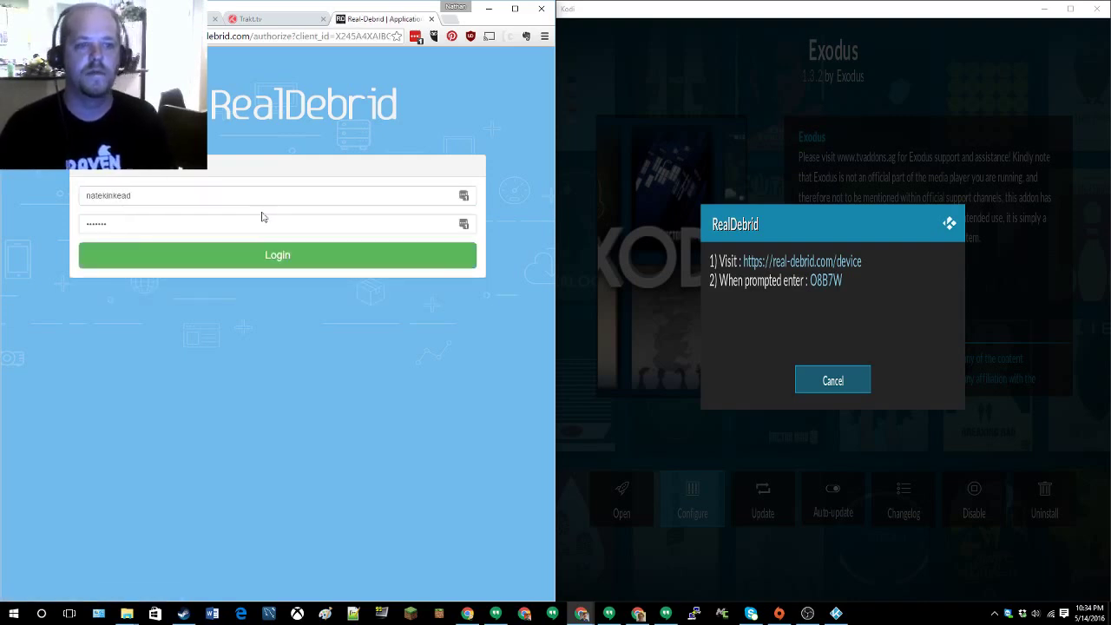
click(327, 255)
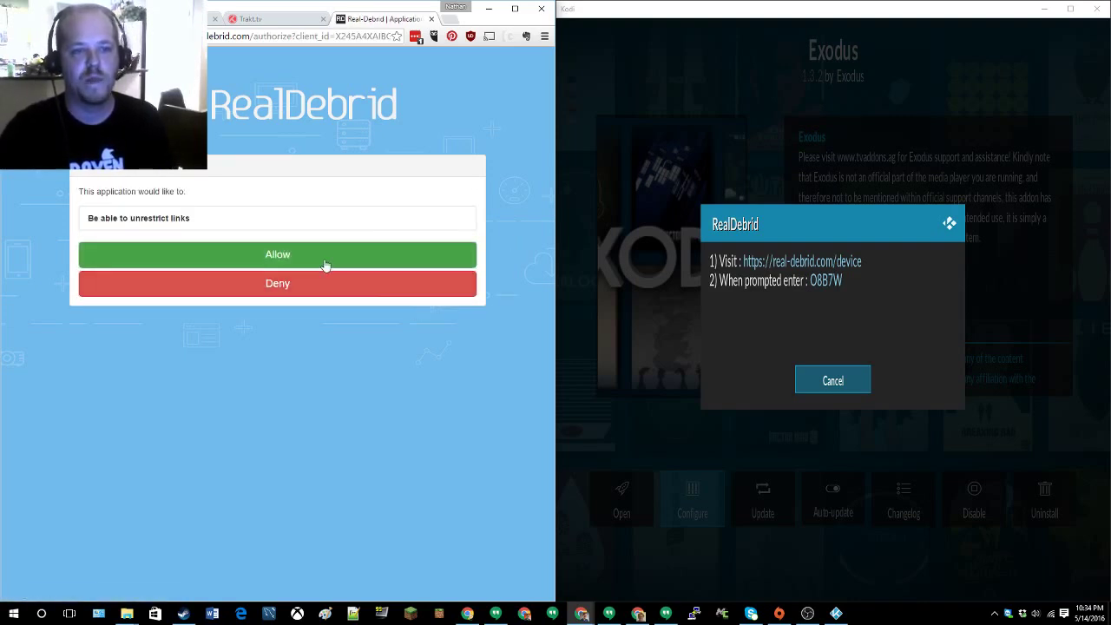
click(324, 260)
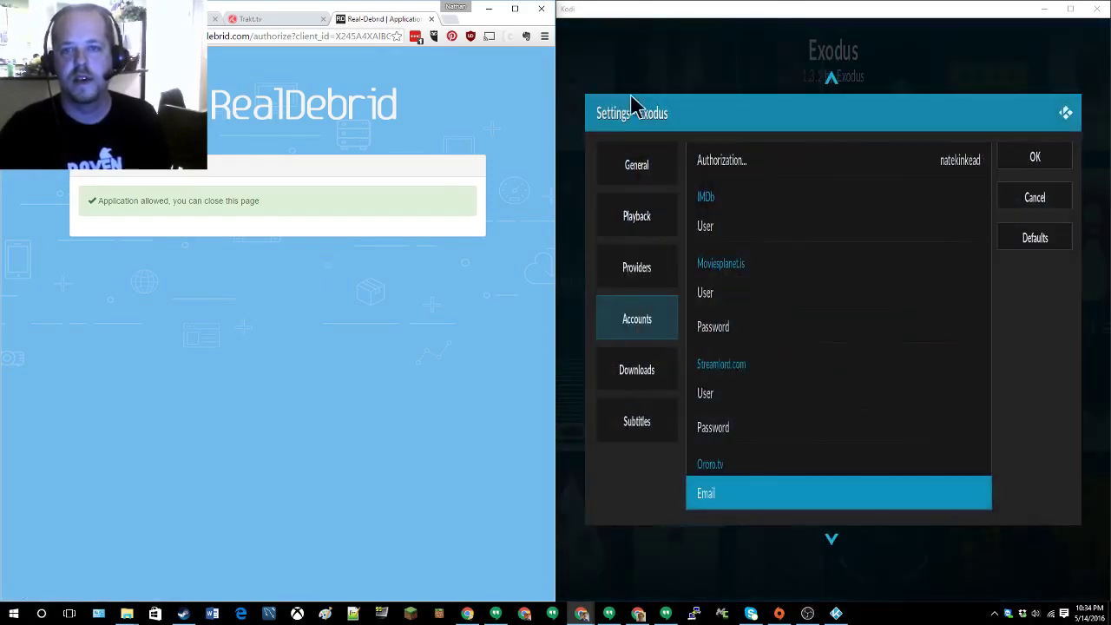
- Switch back to Kodi in full screen and save the Exodus settings
click(761, 9)
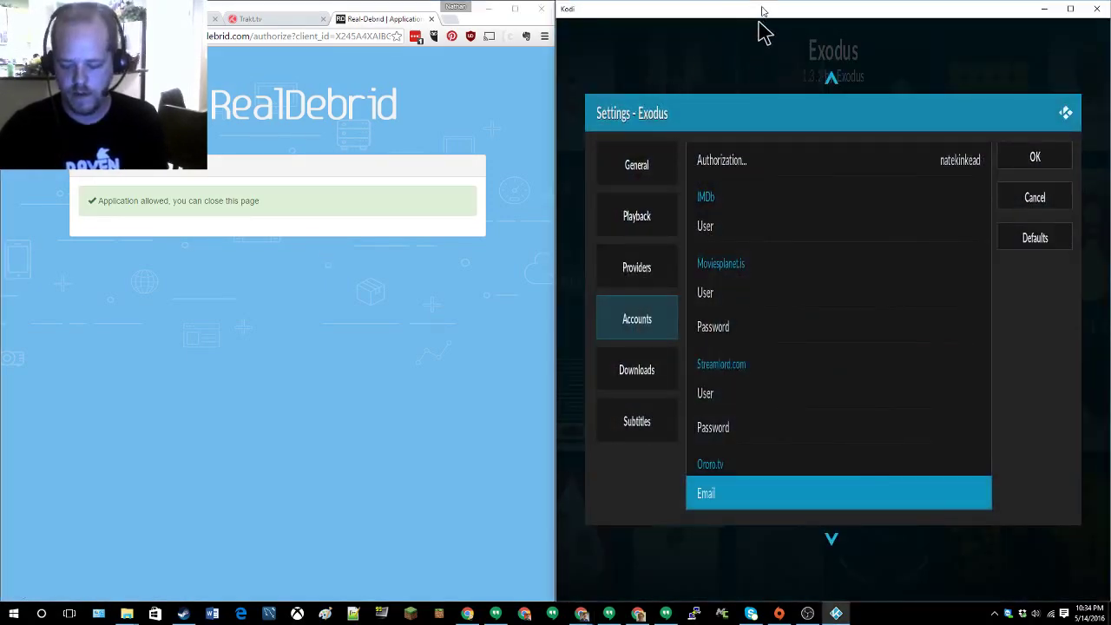
double_click(761, 9)
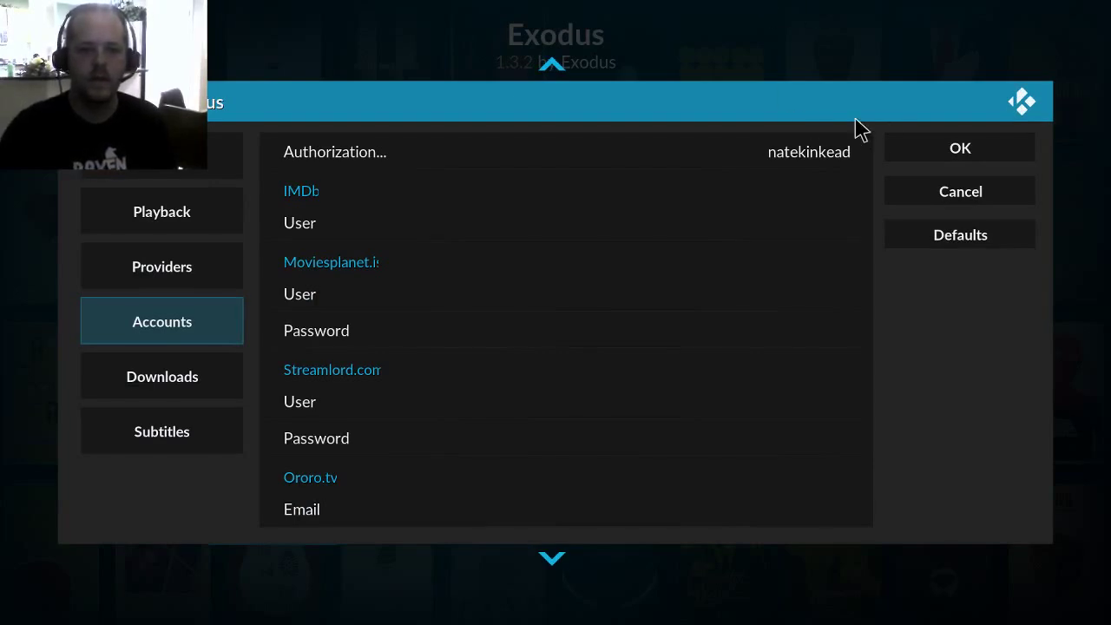
click(931, 151)
- Open the Exodus add-on, read through its changelog down to version 1.0.0, and close the changelog
key(Left)
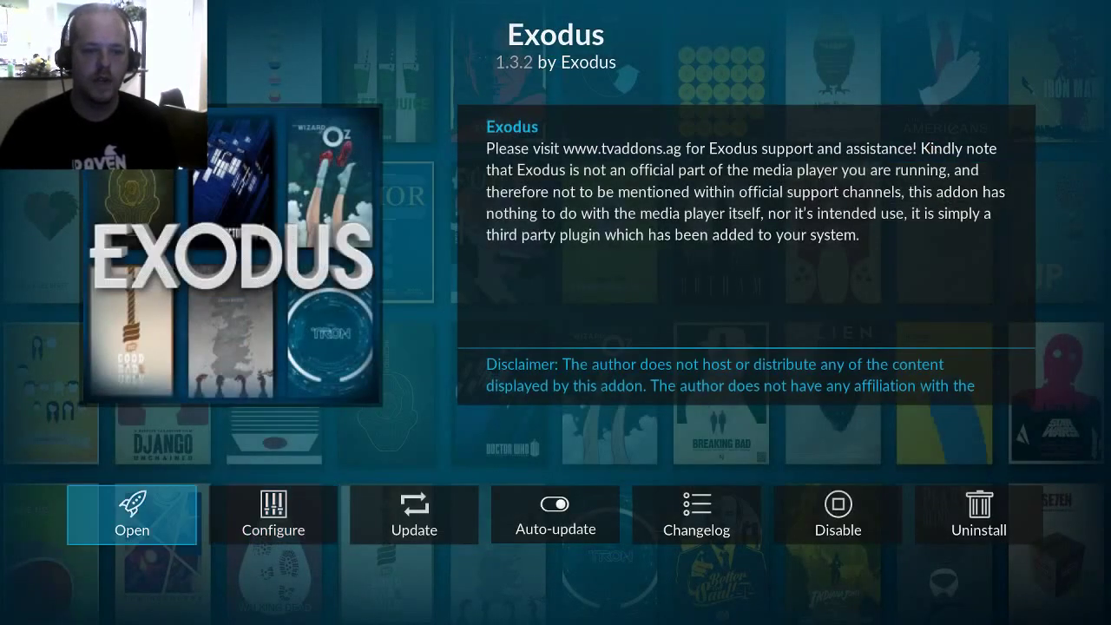
key(Return)
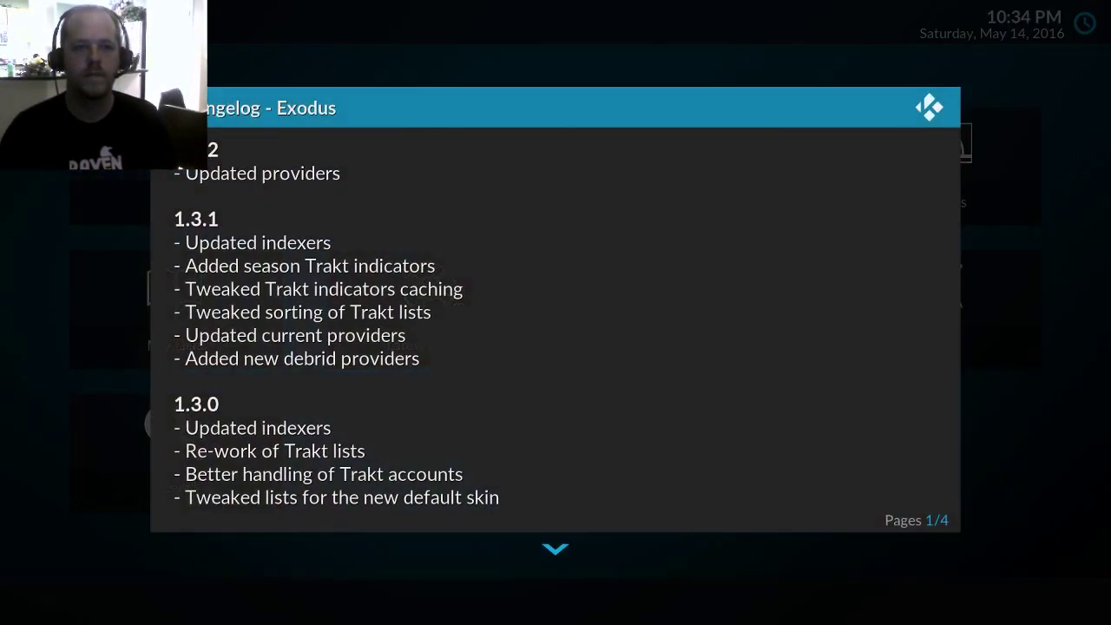
key(Down)
key(Down)
key(Down)
key(Down)
key(Down)
key(Down)
key(Down)
key(Down)
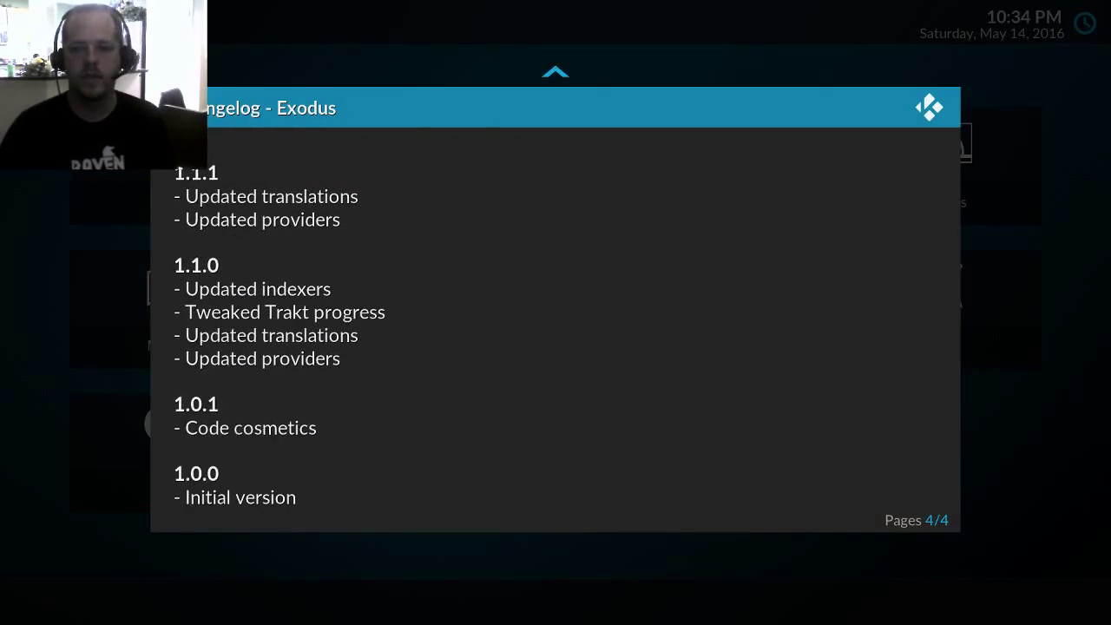
key(Escape)
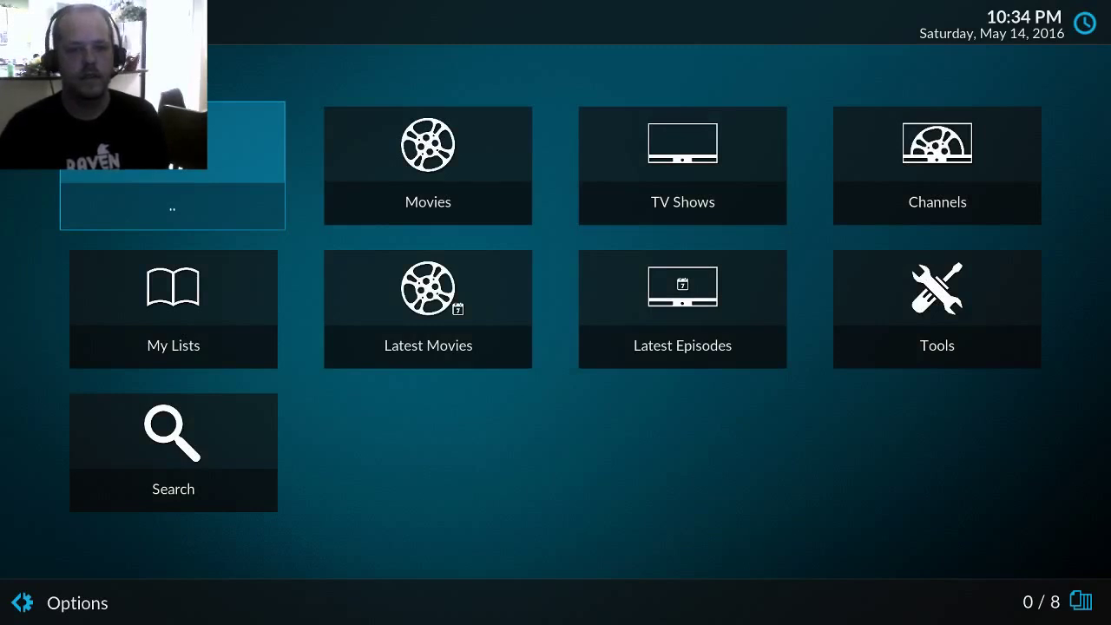
- Examine the Exodus main menu categories, including Movies, TV Shows, Channels, Latest Movies and Latest Episodes
key(Down)
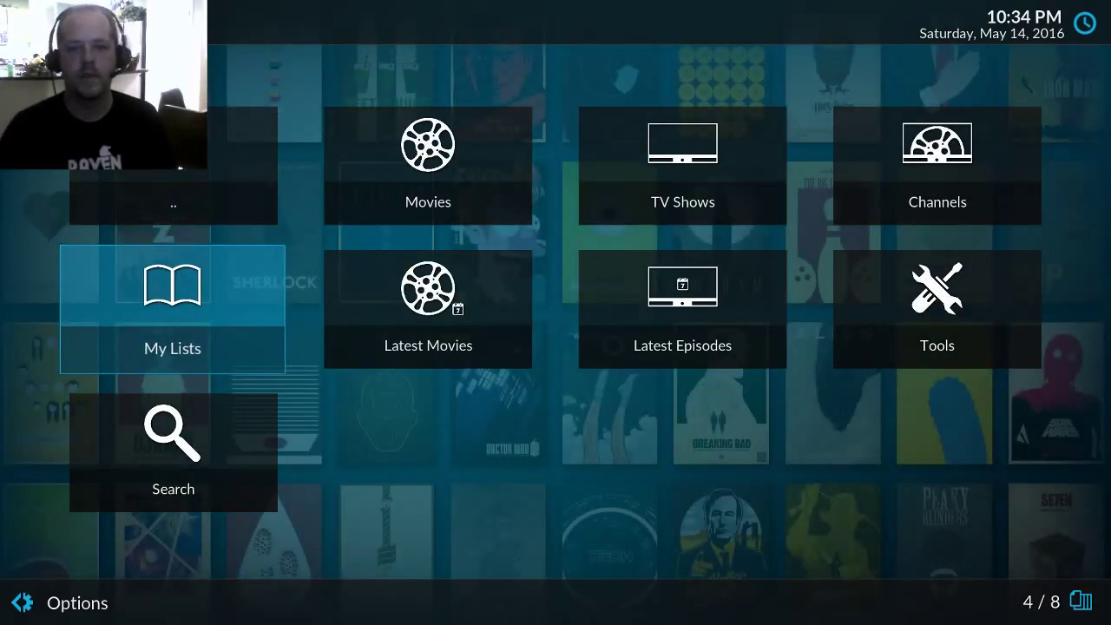
key(Right)
key(Up)
key(Right)
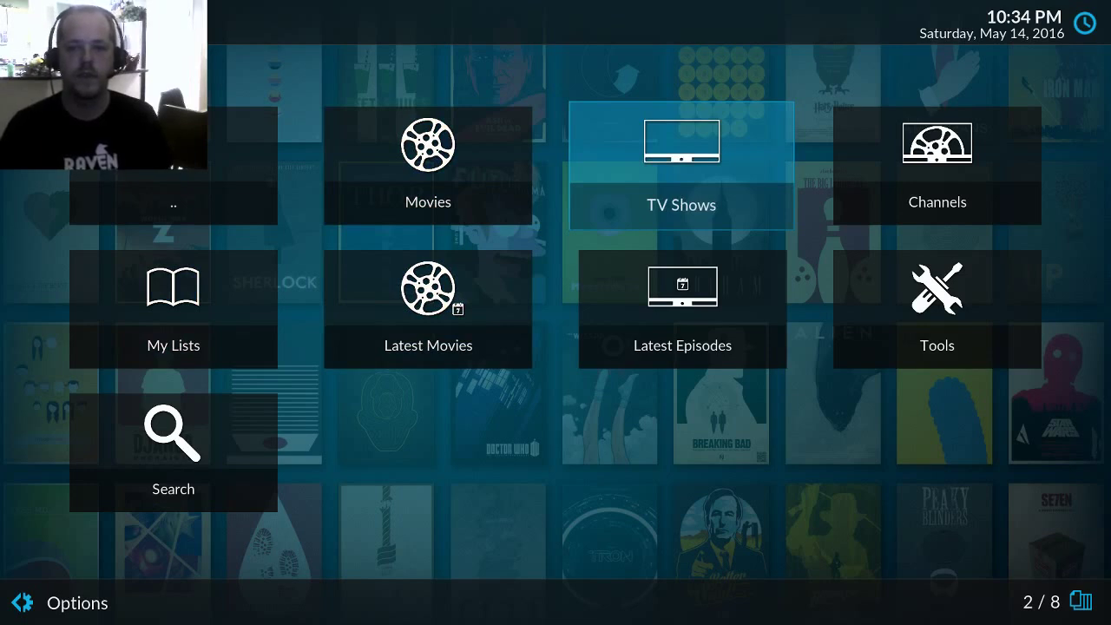
key(Left)
key(Right)
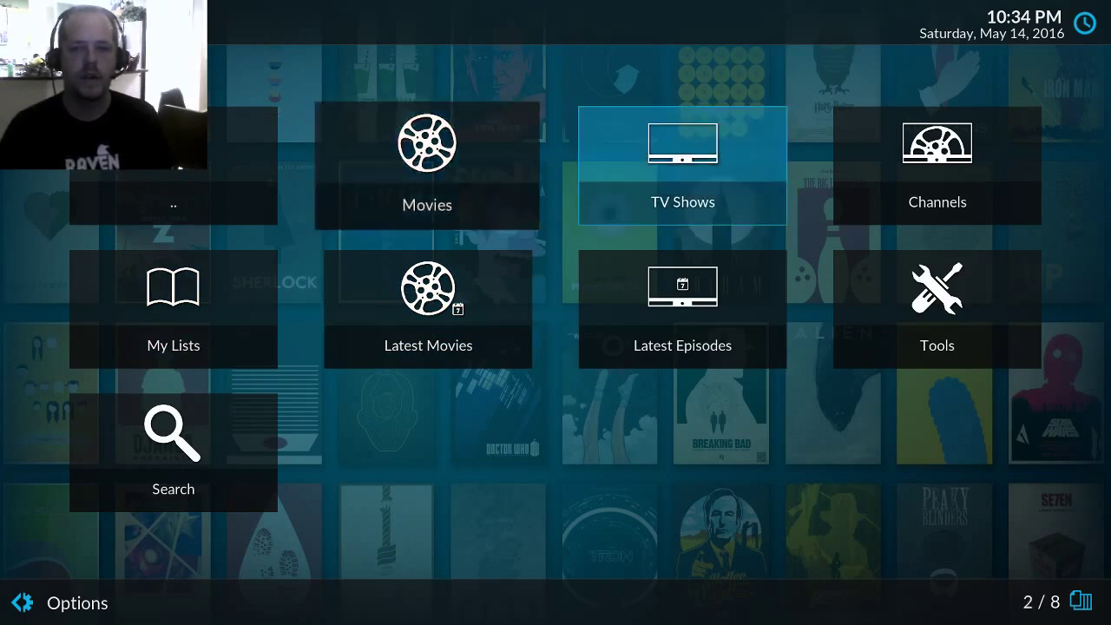
key(Right)
key(Left)
key(Down)
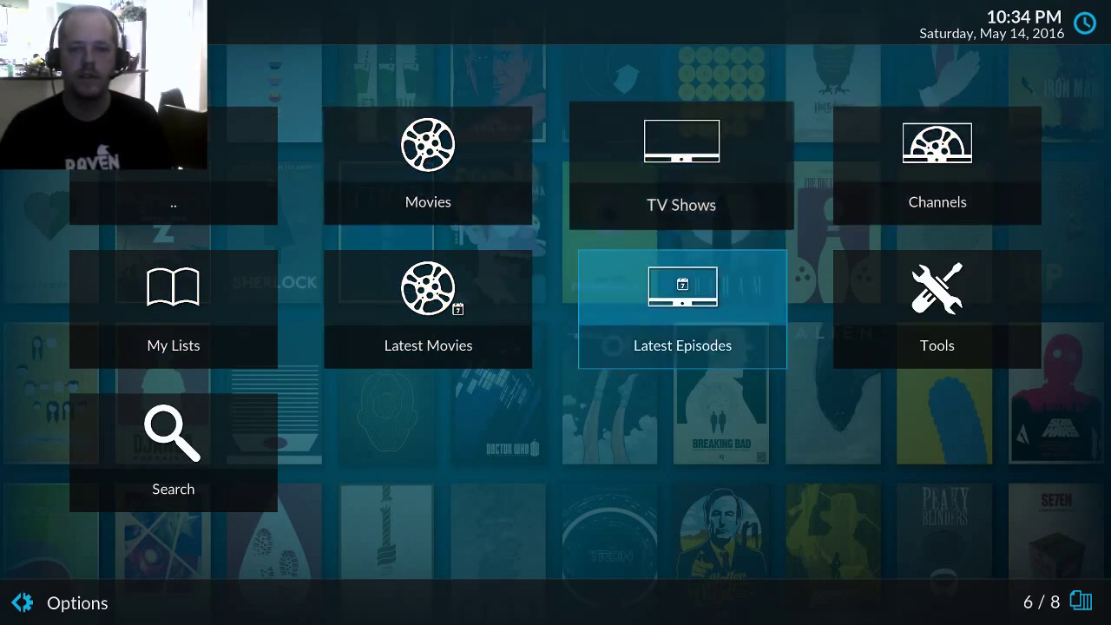
key(Left)
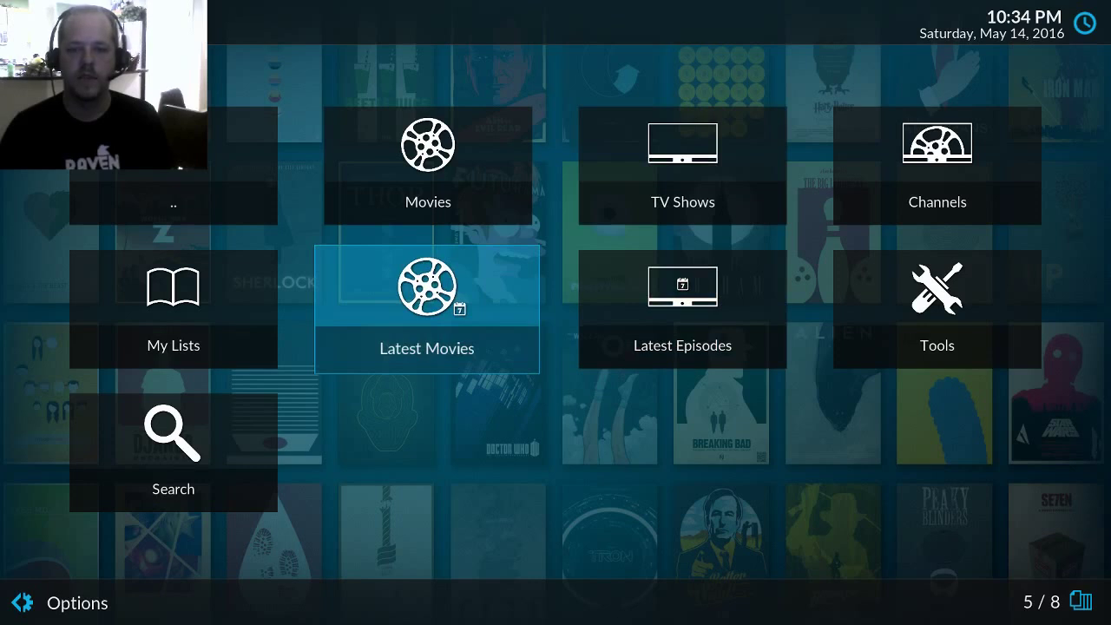
key(Right)
key(Left)
- Open the SubscriptionList under TV Show Lists in My Lists
key(Left)
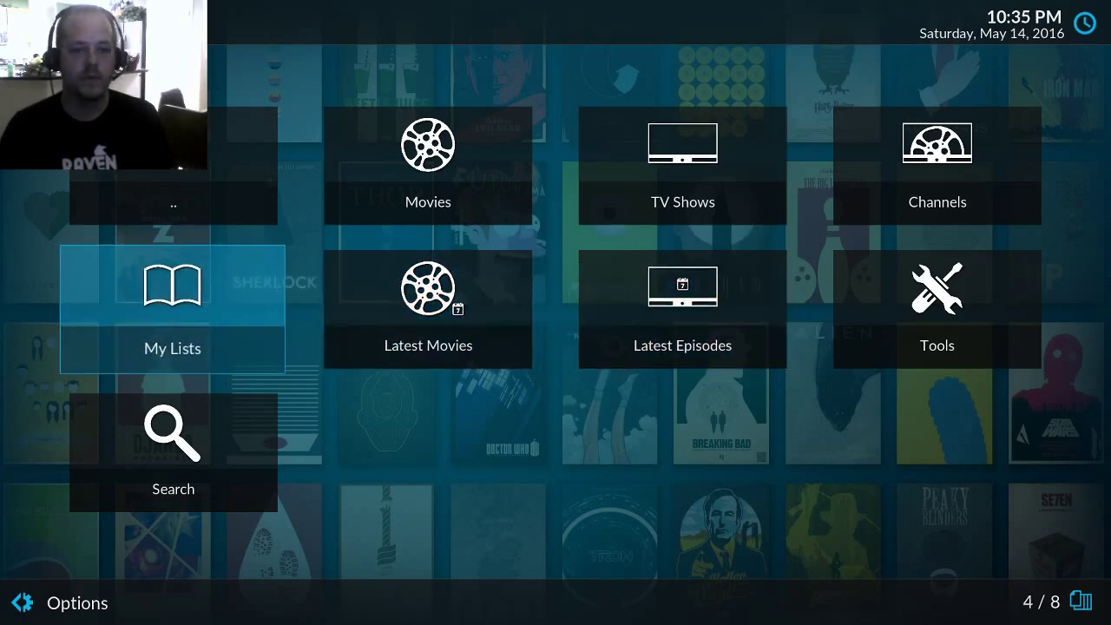
key(Return)
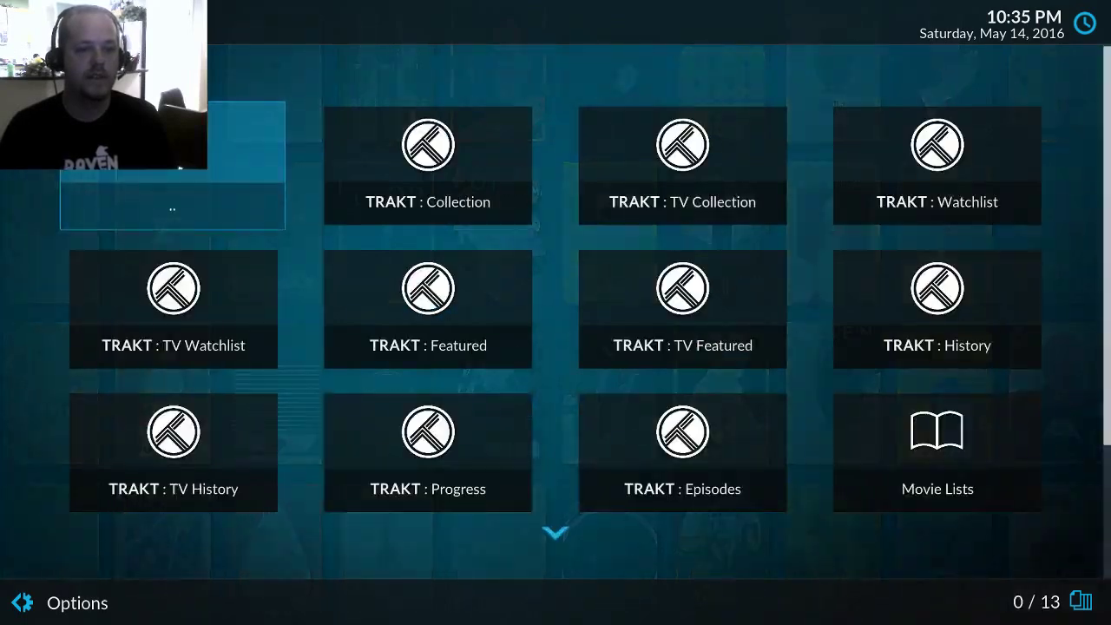
key(Down)
key(Down)
key(Down)
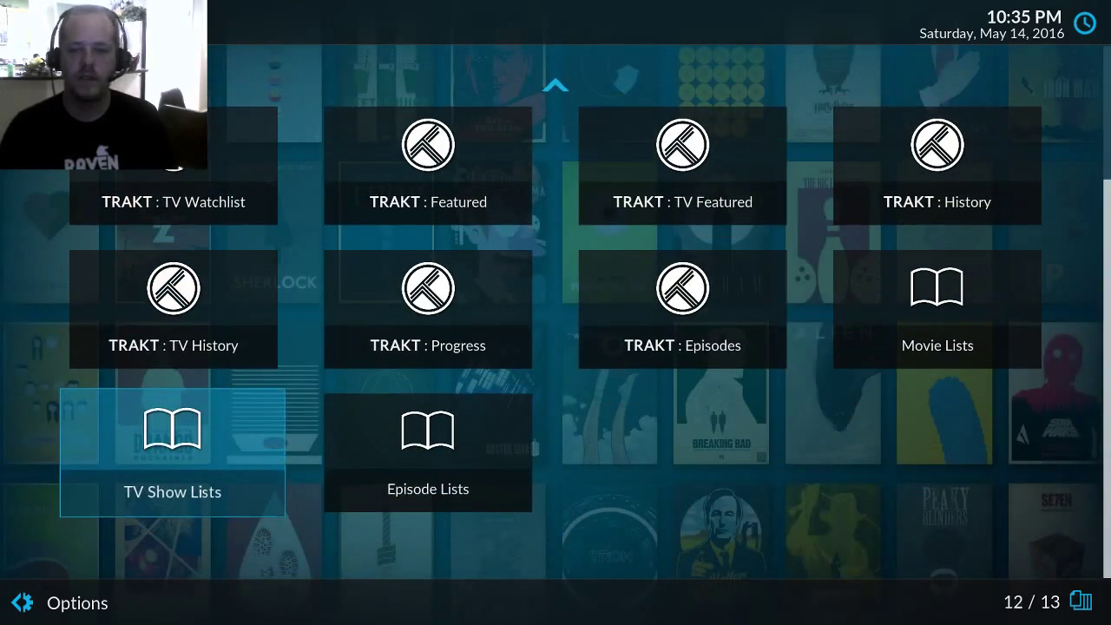
key(Return)
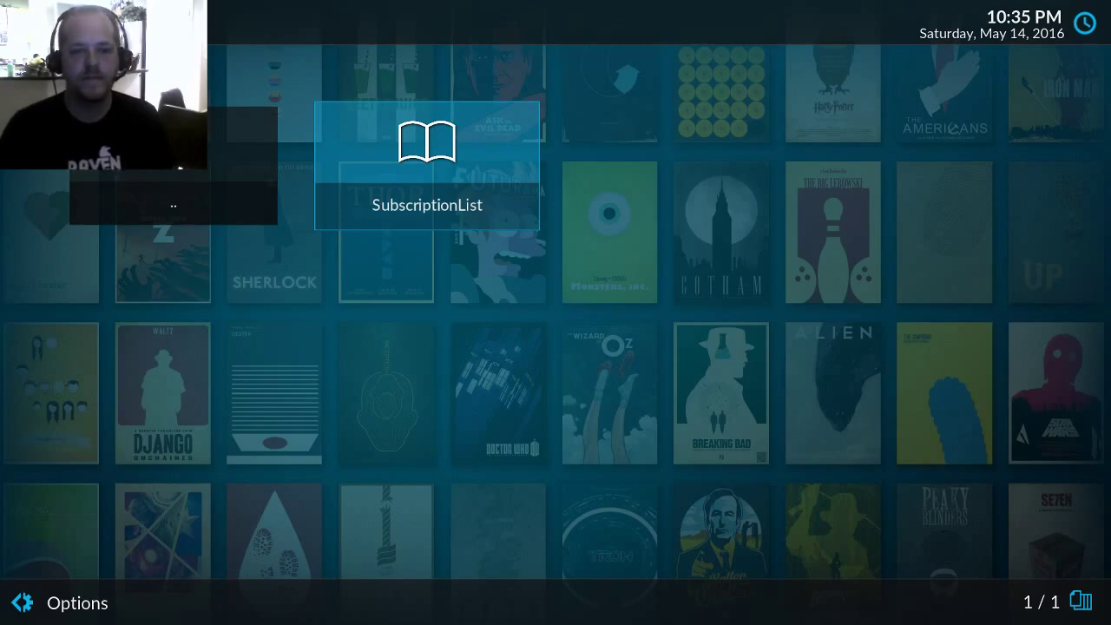
key(Return)
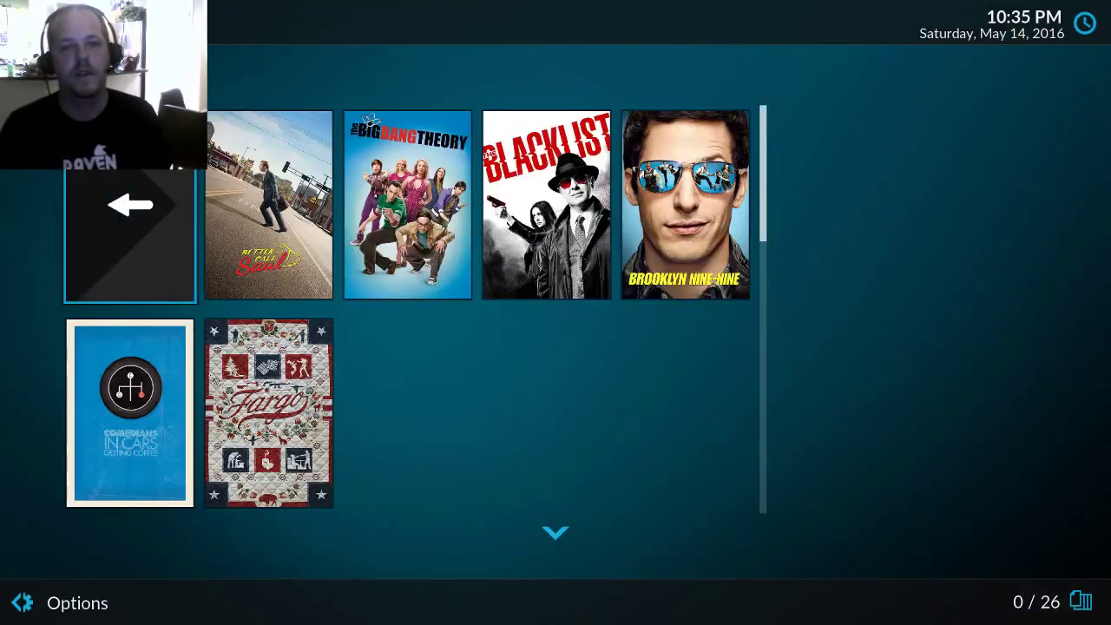
- Look through the shows in the subscription list and open The Big Bang Theory
key(Down)
key(Down)
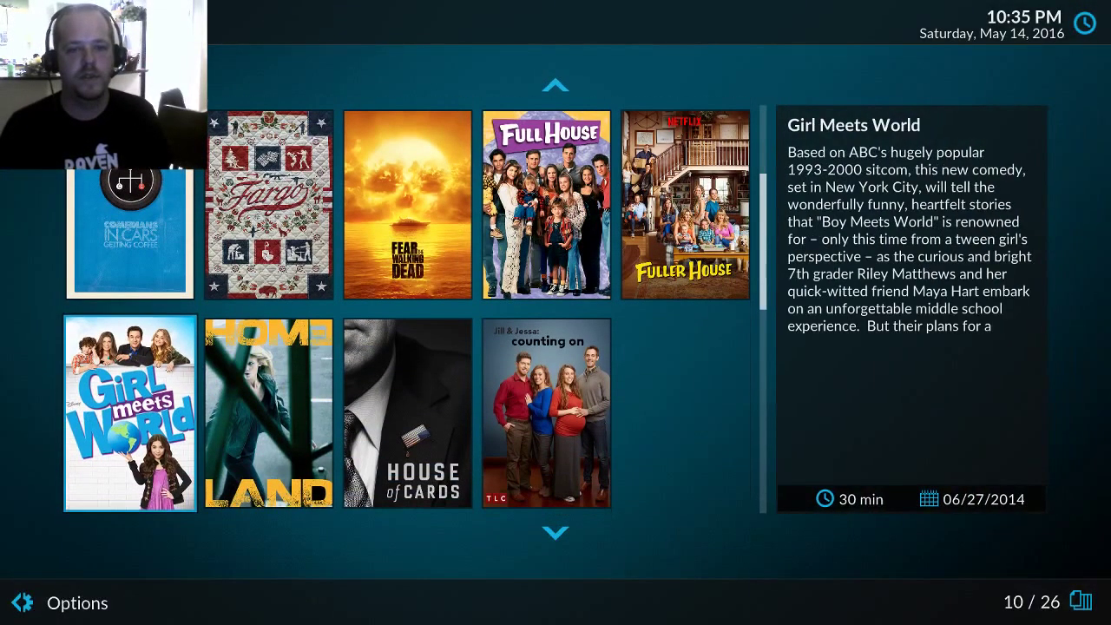
key(Up)
key(Up)
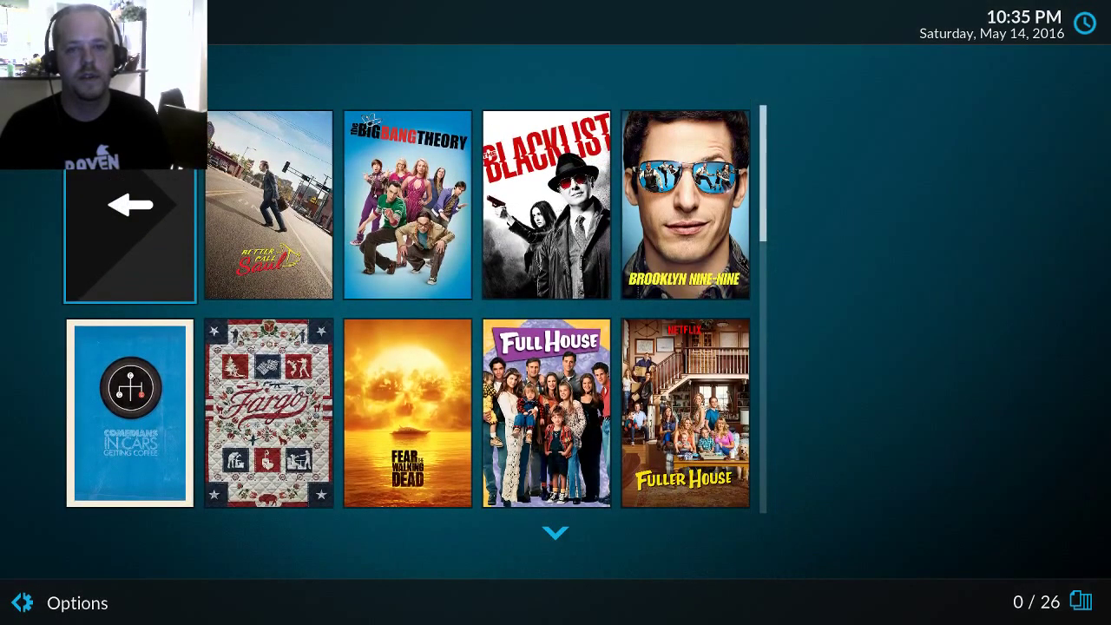
key(Right)
key(Right)
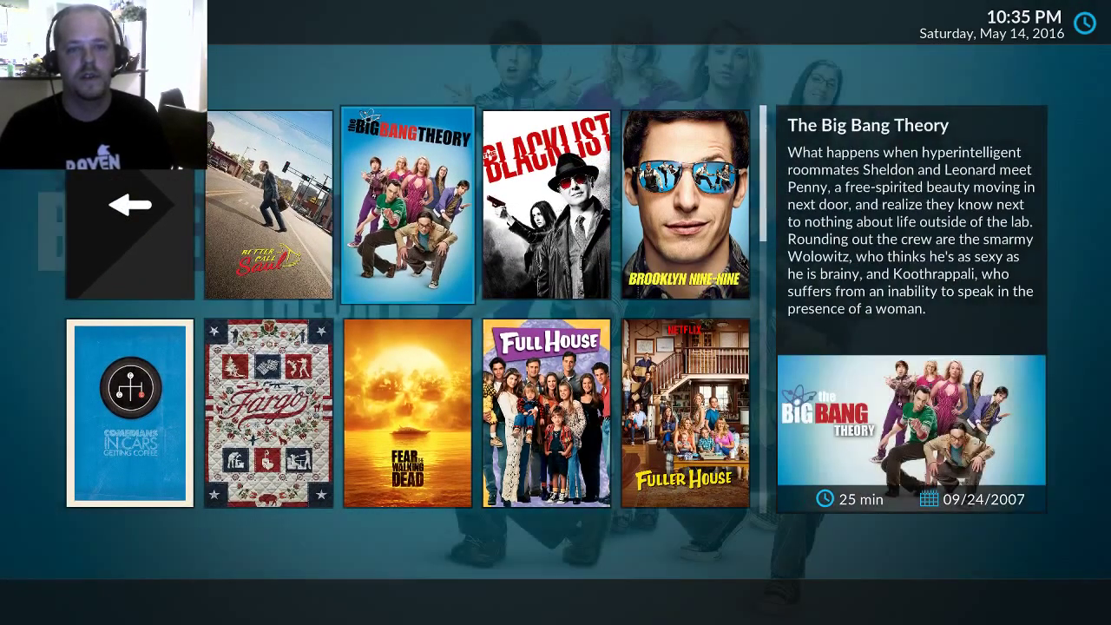
key(Return)
- Open Season 9 and load the stream sources for episode 9x24, The Convergence Convergence
key(Up)
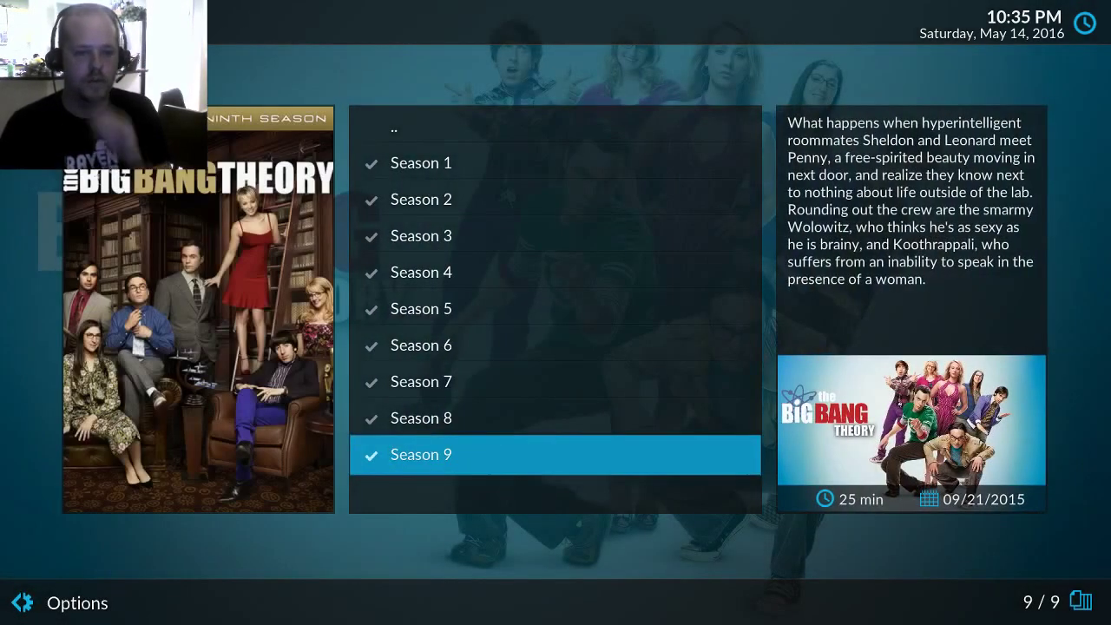
key(Return)
key(Up)
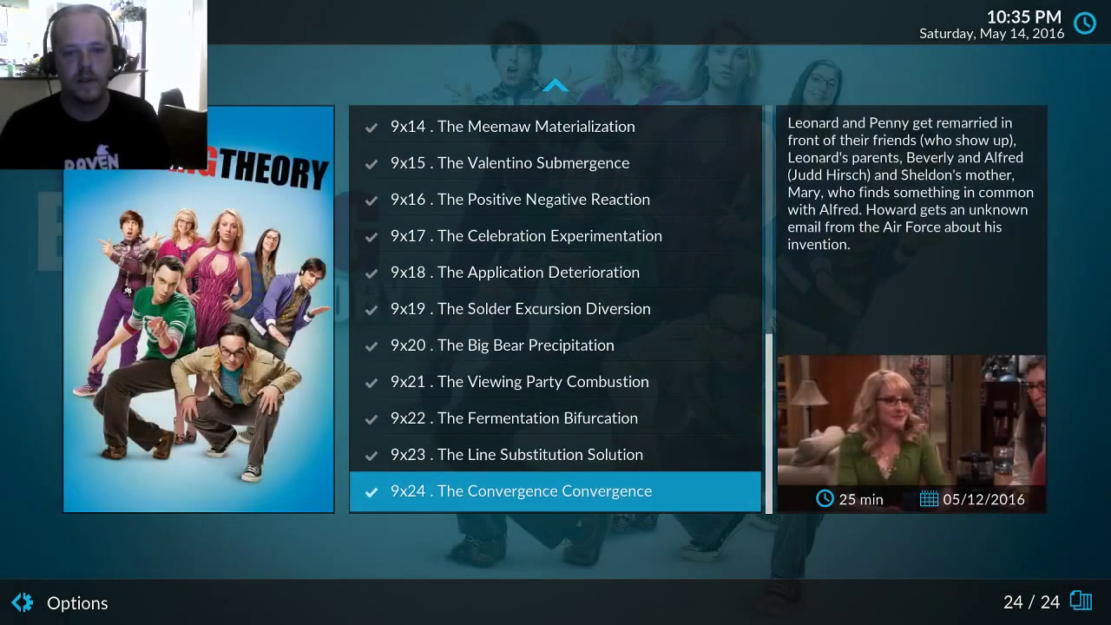
key(Return)
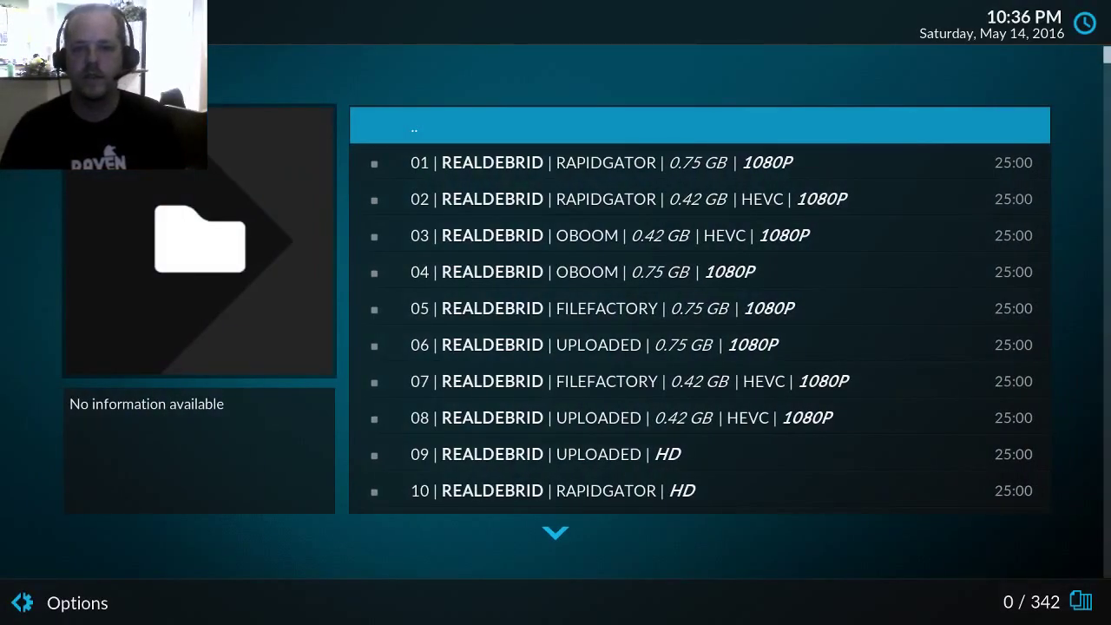
- Look through the RealDebrid stream sources for The Convergence Convergence, comparing their hosts, file sizes and 1080p or HD quality
click(573, 162)
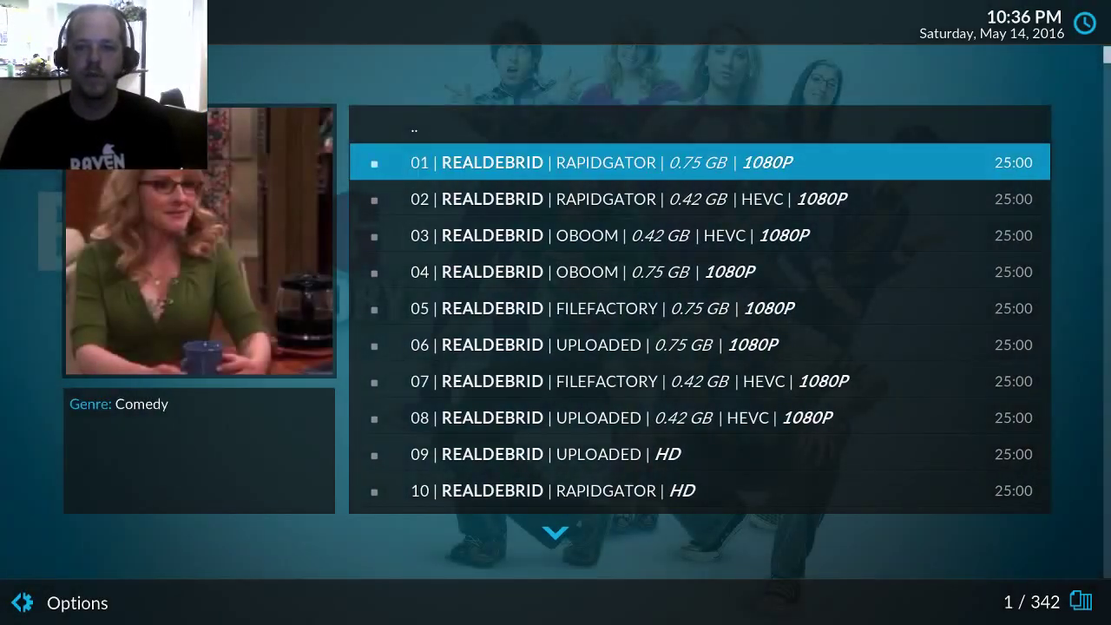
key(Down)
key(Down)
key(Down)
key(Down)
key(Down)
key(Down)
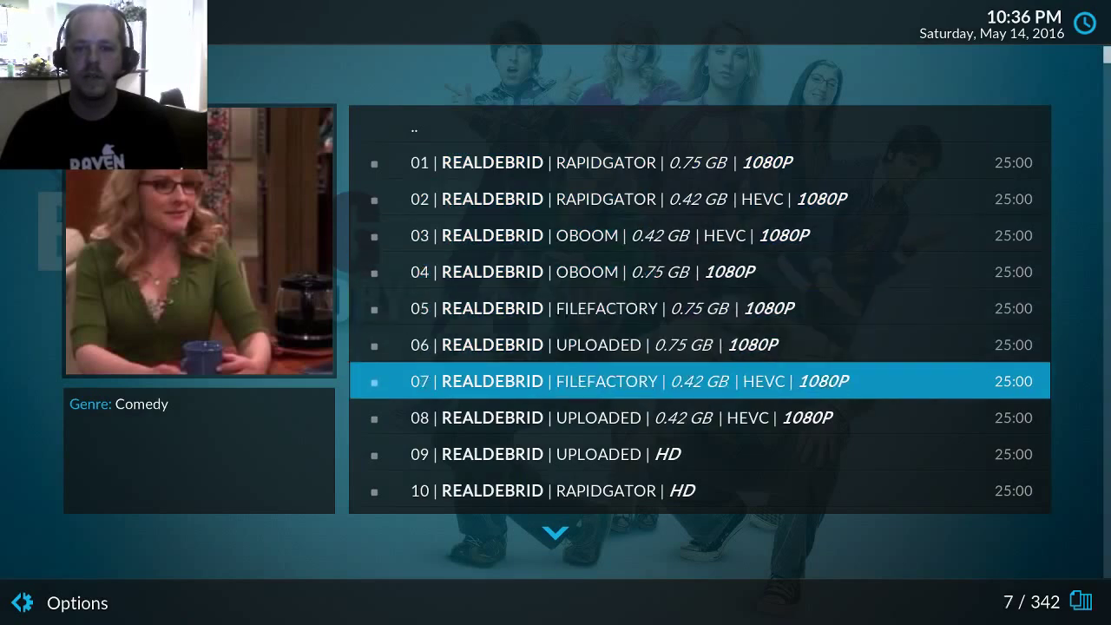
key(Down)
key(Down)
key(Down)
key(Down)
key(Down)
key(Down)
- Play source 09, the RealDebrid Uploaded HD stream, from the source list
key(Up)
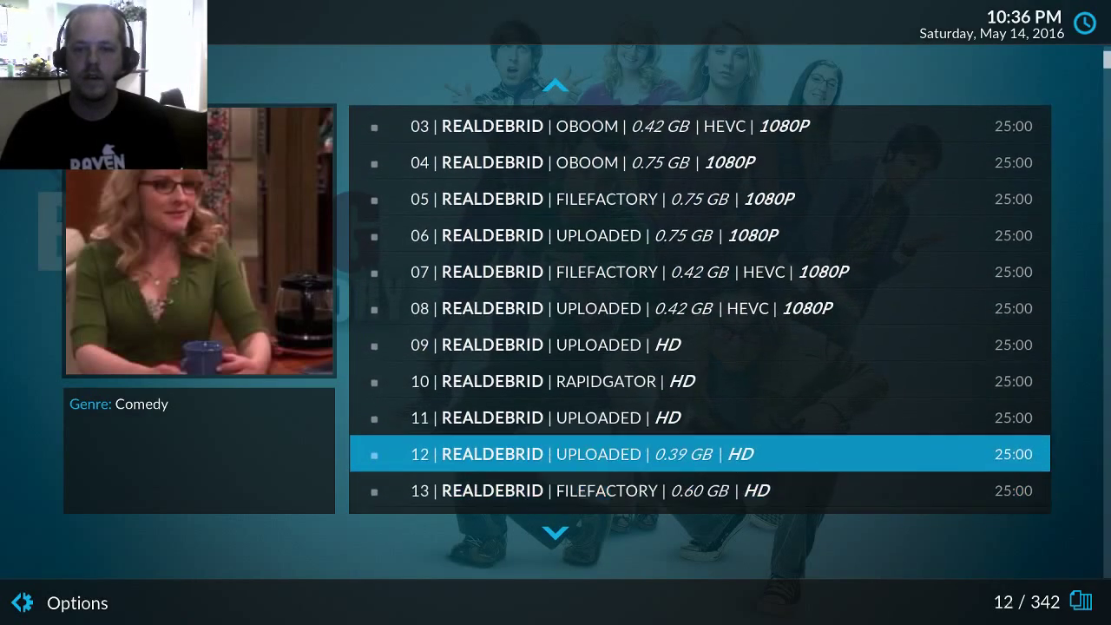
key(Up)
key(Up)
key(Up)
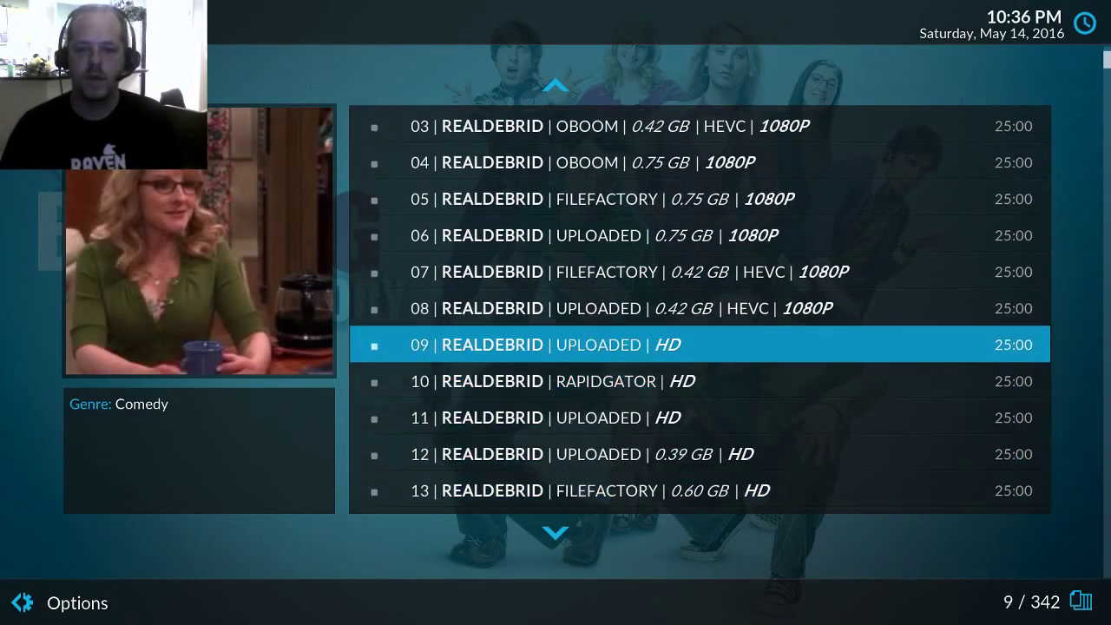
key(Return)
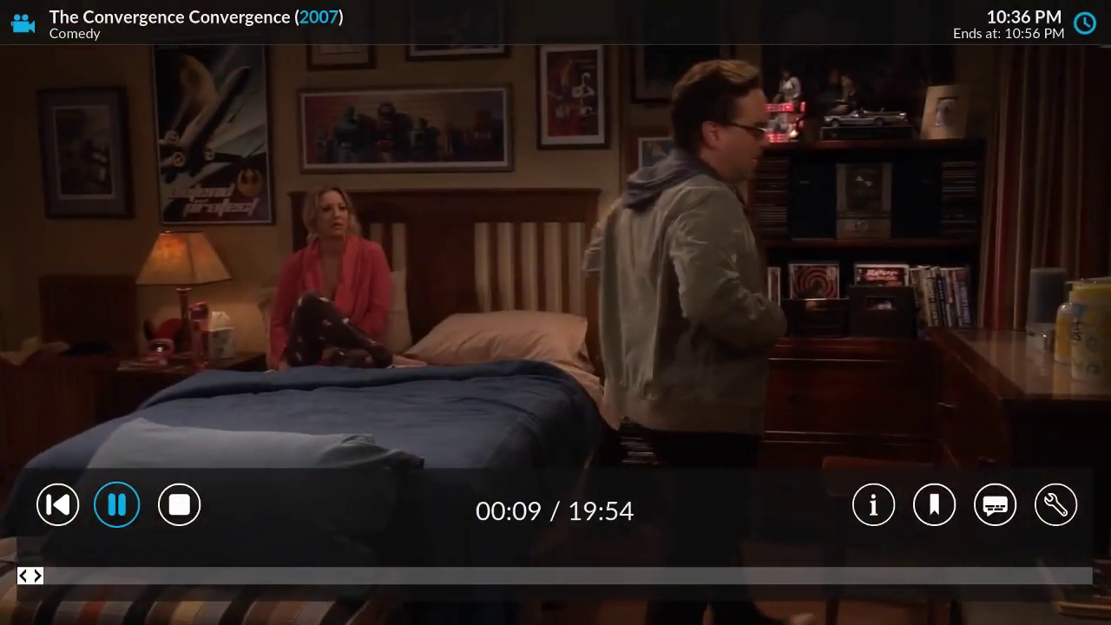
- Stop the episode's playback and go back out of Exodus and the add-ons list to the home screen
key(x)
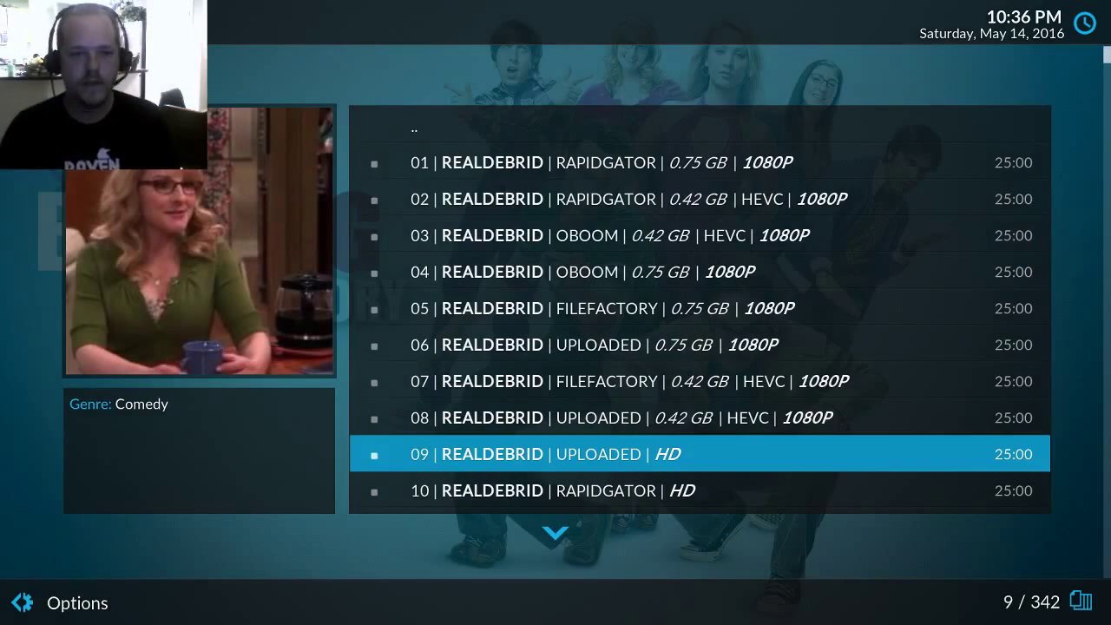
key(BackSpace)
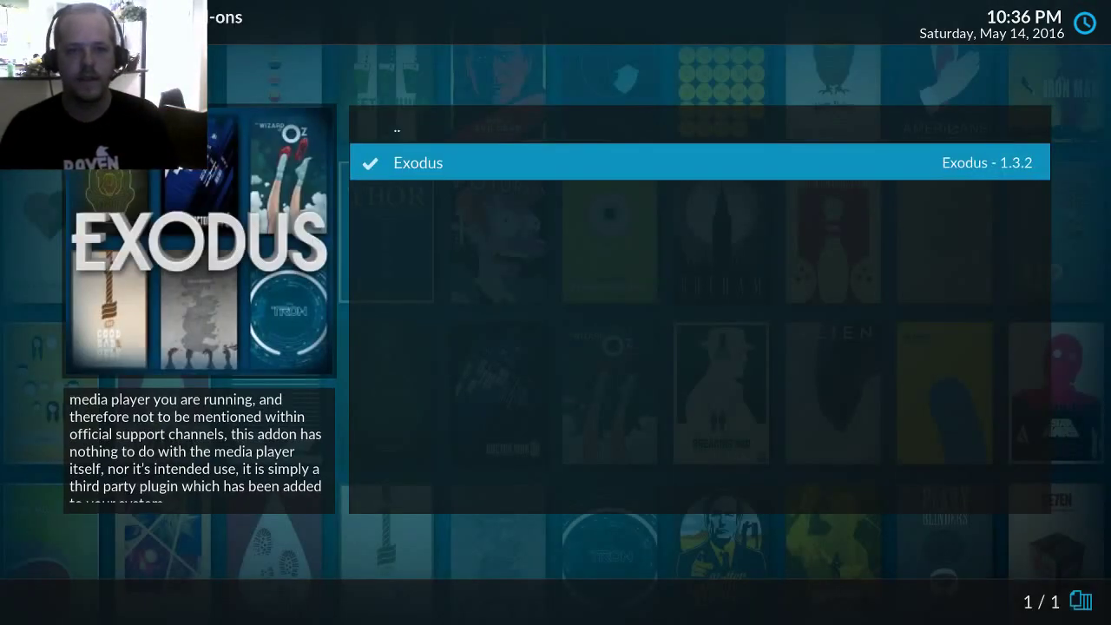
key(BackSpace)
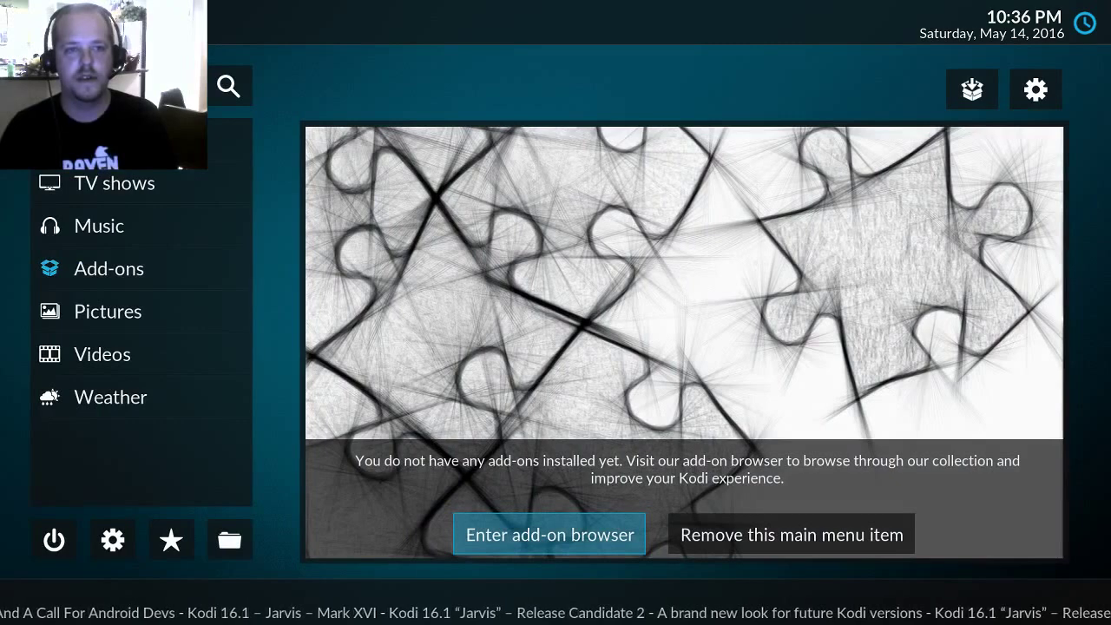